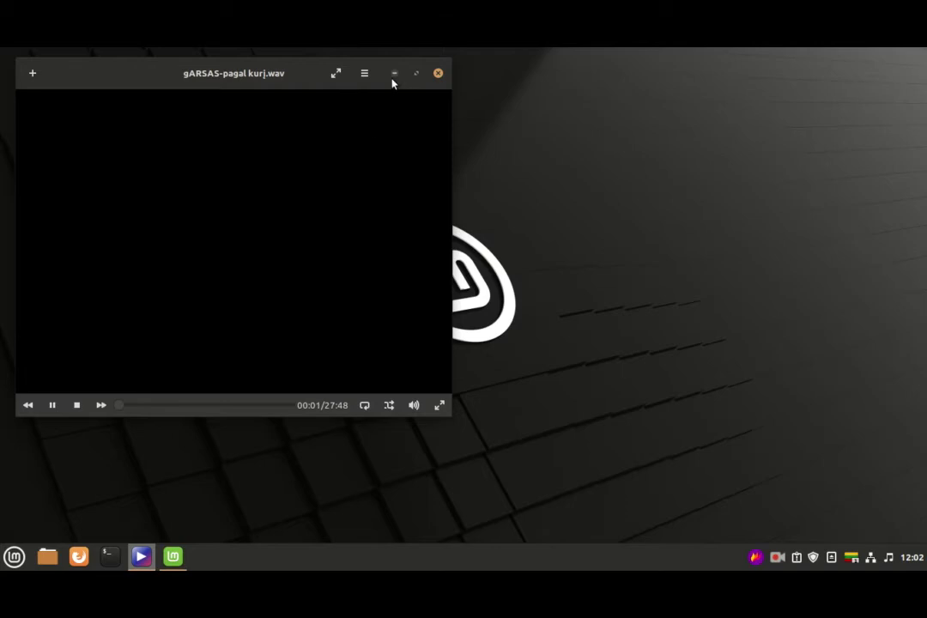
# Step: Bring up the Linux Mint welcome window and the media player in turn, minimizing each to return to the desktop
pyautogui.click(173, 556)
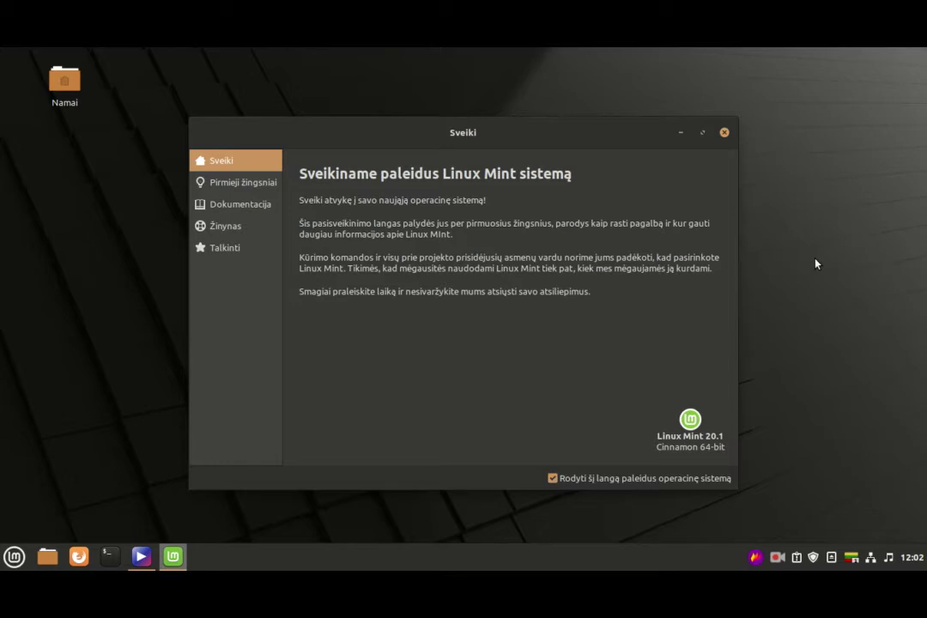
pyautogui.press('super+d')
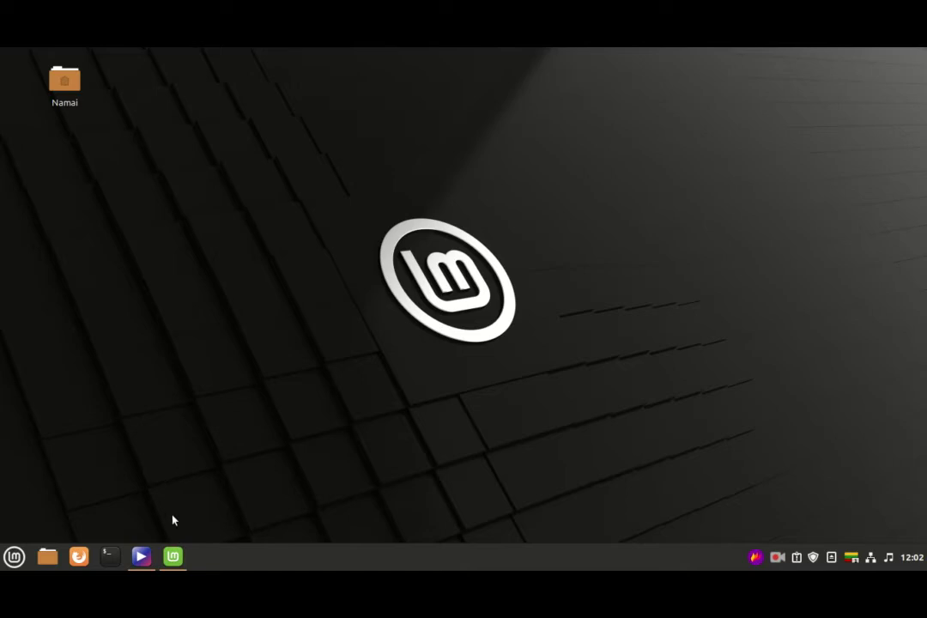
pyautogui.moveTo(140, 554)
pyautogui.click(125, 479)
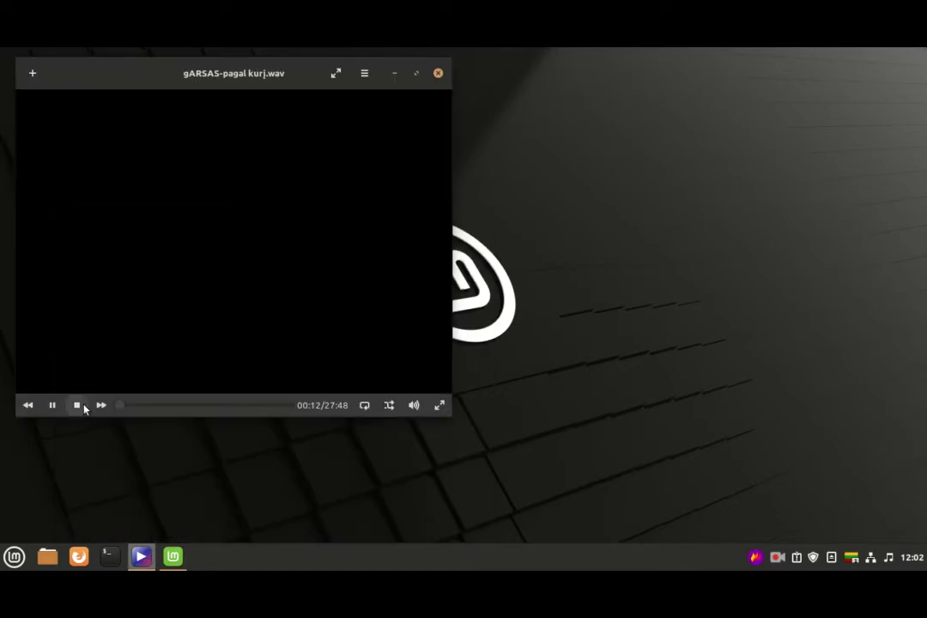
pyautogui.click(393, 72)
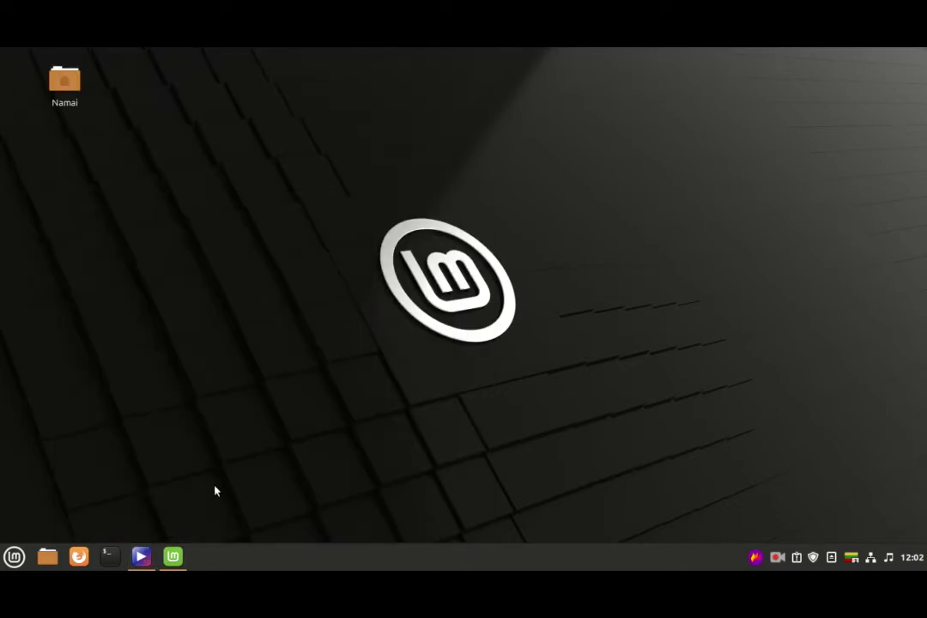
pyautogui.moveTo(141, 554)
pyautogui.click(145, 531)
pyautogui.click(120, 406)
pyautogui.click(394, 73)
pyautogui.moveTo(173, 554)
pyautogui.click(171, 489)
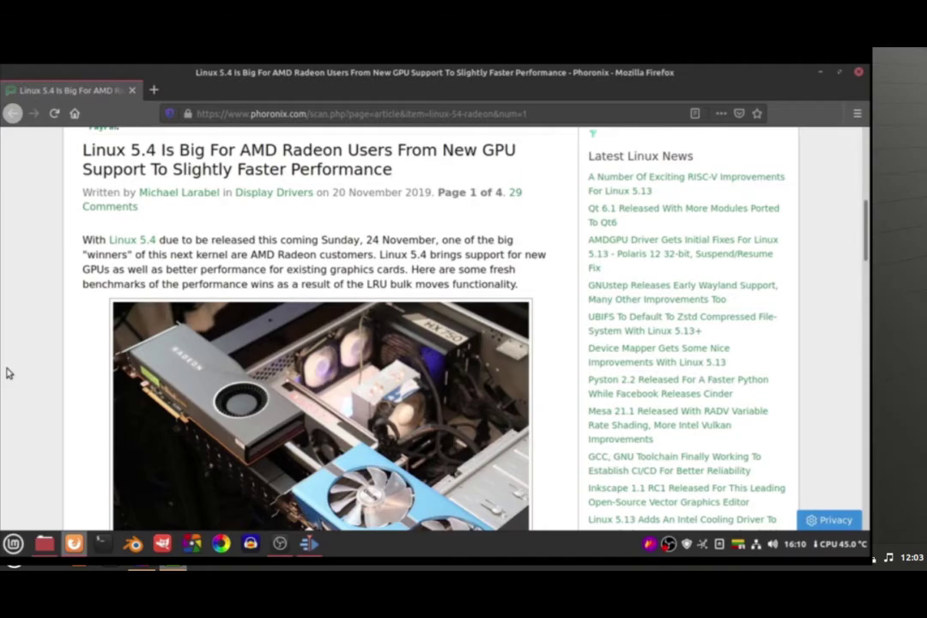
pyautogui.scroll(-2, 7, 373)
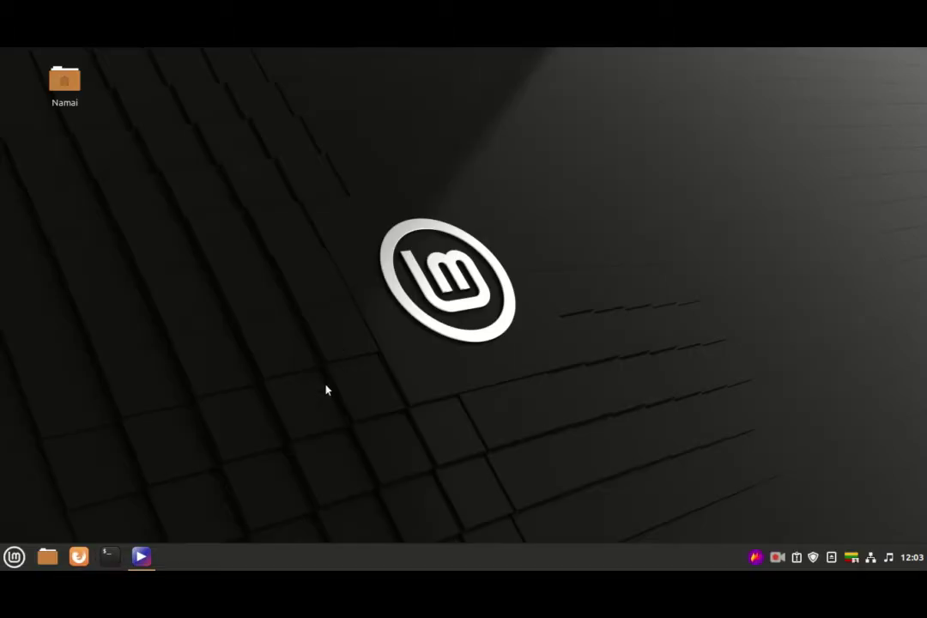
# Step: Open a terminal and run inxi -G to list the graphics card and the driver in use
pyautogui.click(109, 556)
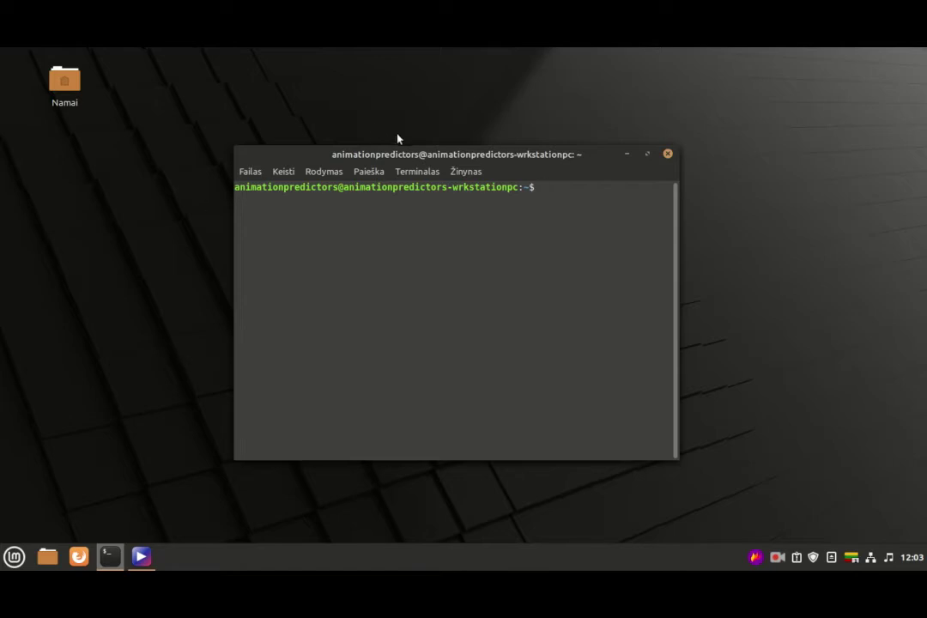
pyautogui.moveTo(395, 151); pyautogui.dragTo(352, 108)
pyautogui.moveTo(398, 152); pyautogui.dragTo(358, 111)
pyautogui.moveTo(397, 151); pyautogui.dragTo(354, 109)
pyautogui.moveTo(398, 149); pyautogui.dragTo(356, 109)
pyautogui.moveTo(399, 153); pyautogui.dragTo(353, 108)
pyautogui.moveTo(397, 149); pyautogui.dragTo(356, 108)
pyautogui.moveTo(398, 153); pyautogui.dragTo(358, 112)
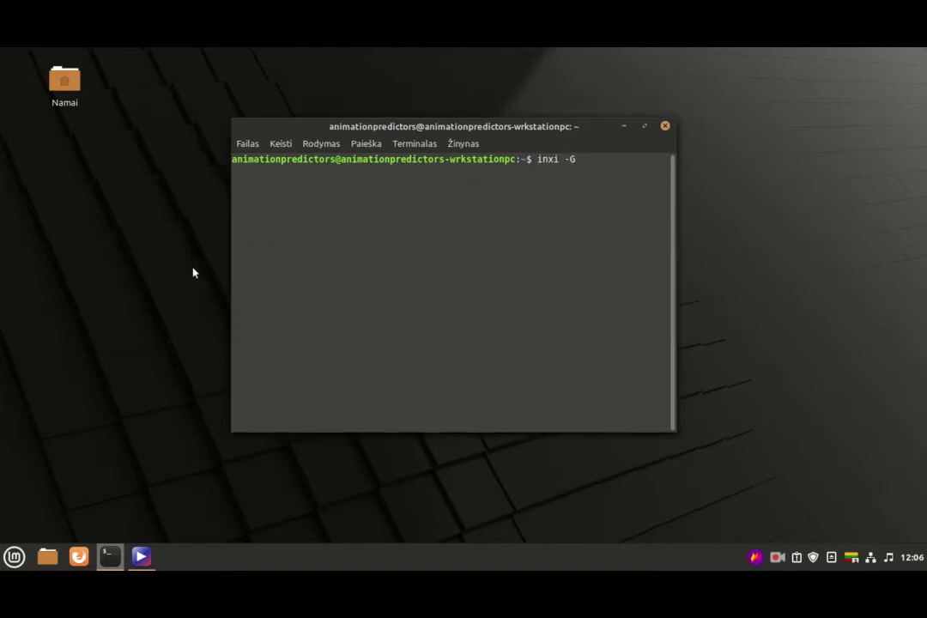
pyautogui.press('Return')
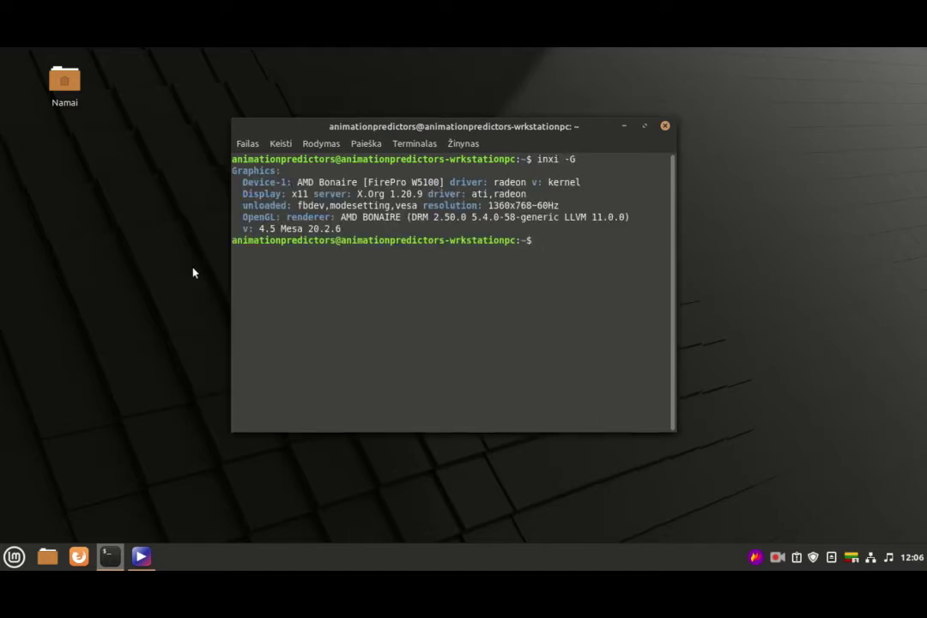
pyautogui.write('sudo apt install inx')
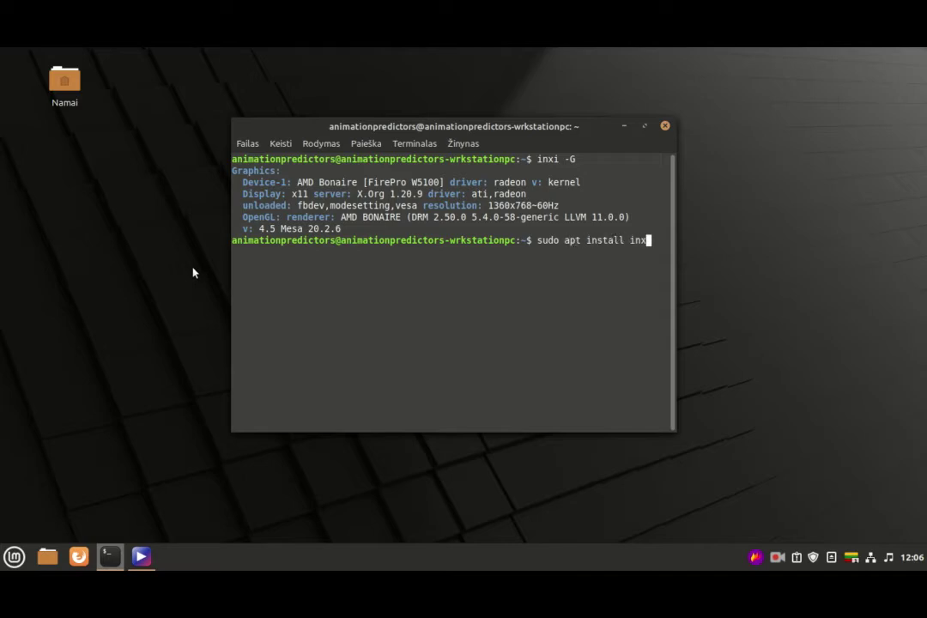
pyautogui.write('i -G')
pyautogui.press('BackSpace')
pyautogui.press('BackSpace')
pyautogui.press('BackSpace')
pyautogui.press('BackSpace')
pyautogui.press('BackSpace')
pyautogui.press('BackSpace')
pyautogui.press('BackSpace')
pyautogui.press('BackSpace')
pyautogui.press('BackSpace')
pyautogui.press('BackSpace')
pyautogui.press('BackSpace')
pyautogui.press('BackSpace')
pyautogui.press('BackSpace')
pyautogui.press('BackSpace')
pyautogui.press('BackSpace')
pyautogui.press('BackSpace')
pyautogui.press('BackSpace')
pyautogui.press('BackSpace')
pyautogui.press('BackSpace')
pyautogui.press('BackSpace')
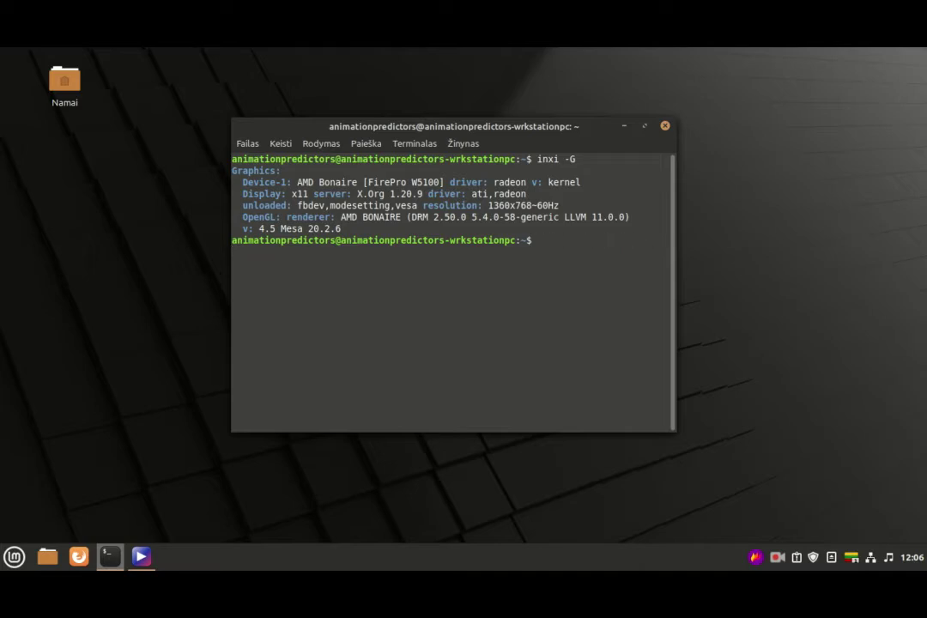
# Step: Highlight the driver entry of Device-1 in a screen capture of the graphics output, and discard the capture
pyautogui.click(722, 438)
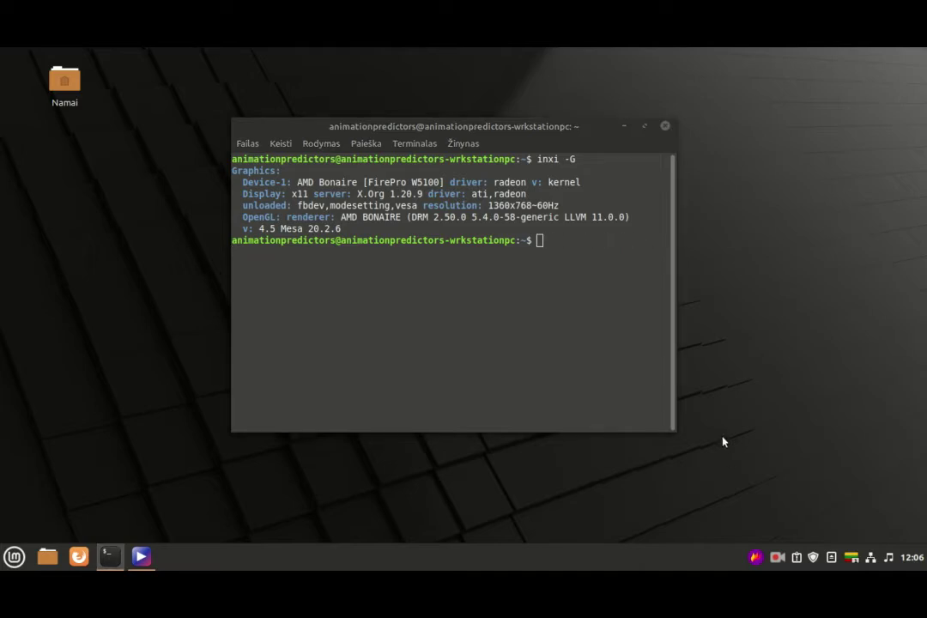
pyautogui.click(754, 557)
pyautogui.moveTo(231, 135)
pyautogui.mouseDown()
pyautogui.moveTo(610, 257)
pyautogui.moveTo(668, 266)
pyautogui.mouseUp()
pyautogui.moveTo(583, 188); pyautogui.dragTo(491, 177)
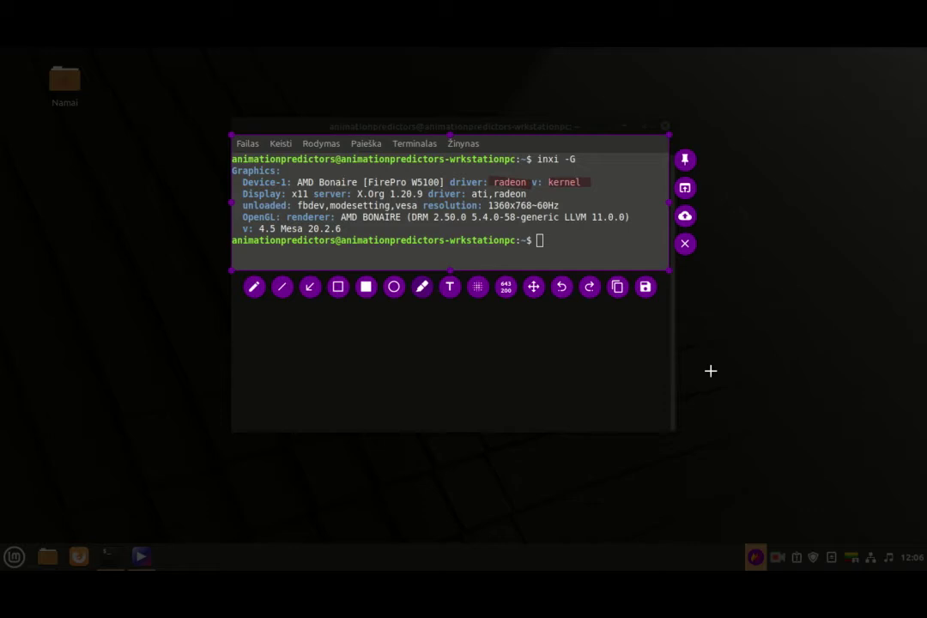
pyautogui.click(684, 246)
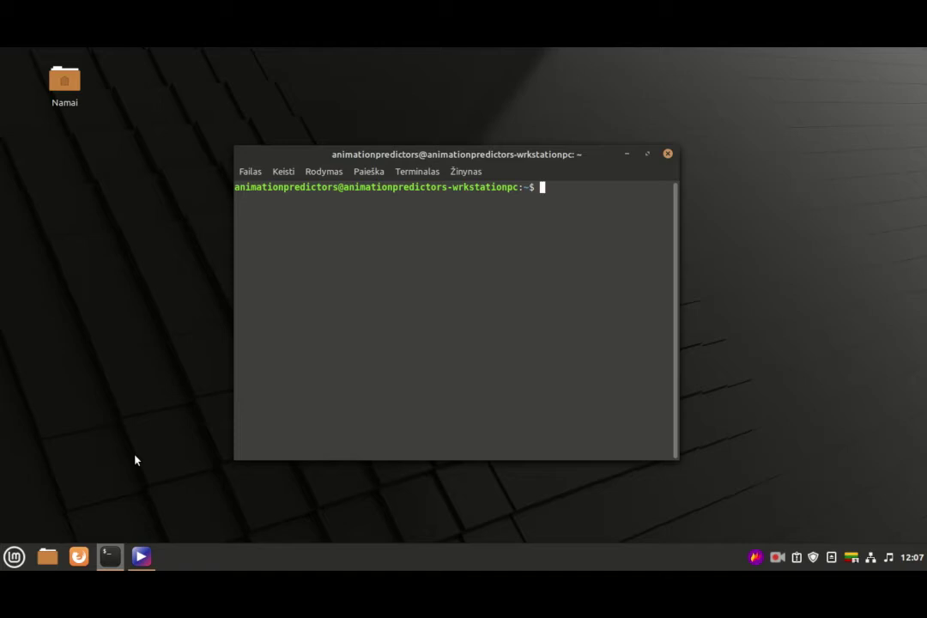
# Step: Install the clinfo package with sudo apt install clinfo, authorizing it with the account password
pyautogui.write('sudo apt install clinfo')
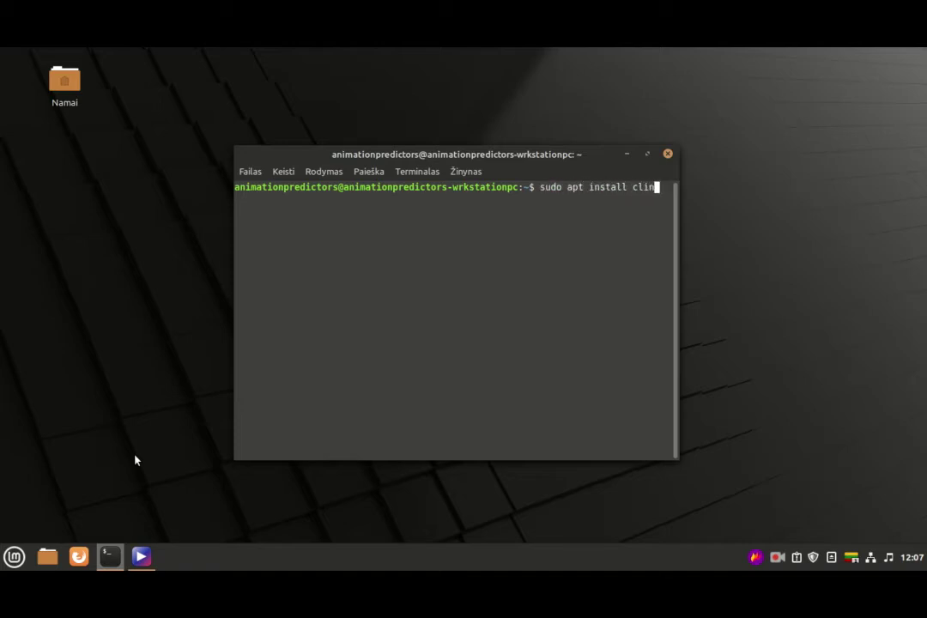
pyautogui.press('Return')
pyautogui.write('*******')
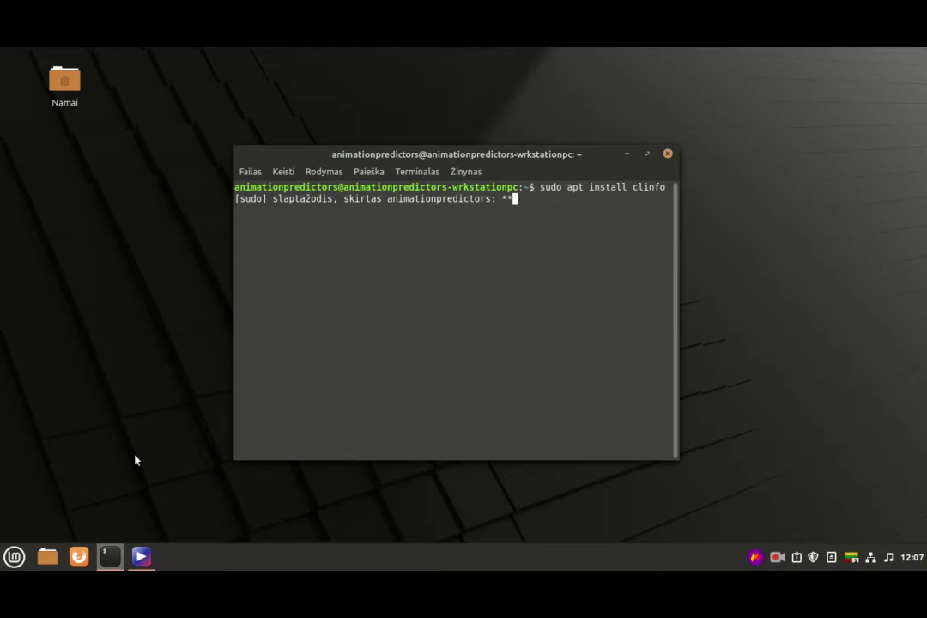
pyautogui.write('*******')
pyautogui.press('Return')
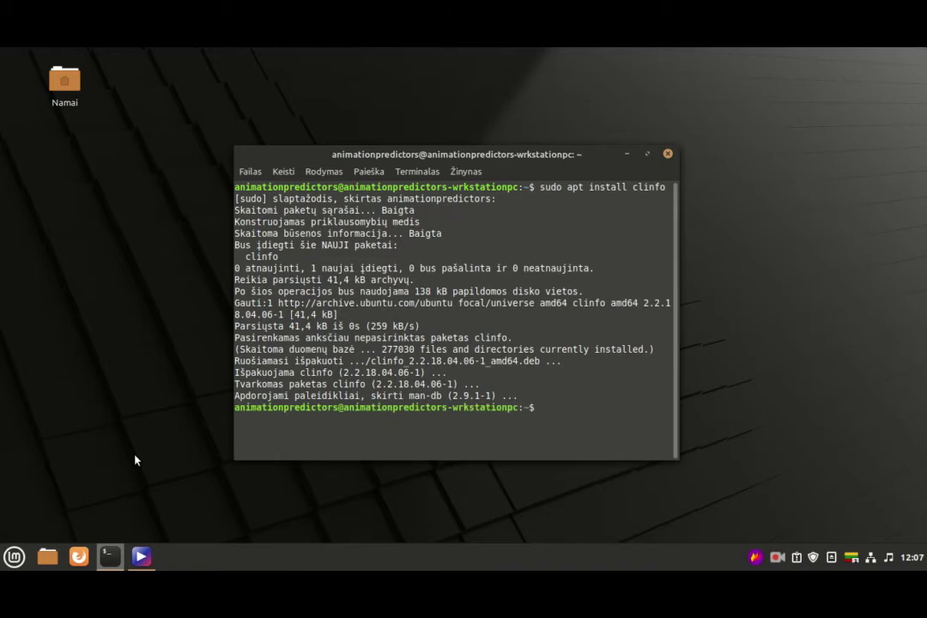
# Step: Run clinfo to check the number of OpenCL platforms, frame its output in a screen capture and discard the capture
pyautogui.write('clinfo')
pyautogui.press('Return')
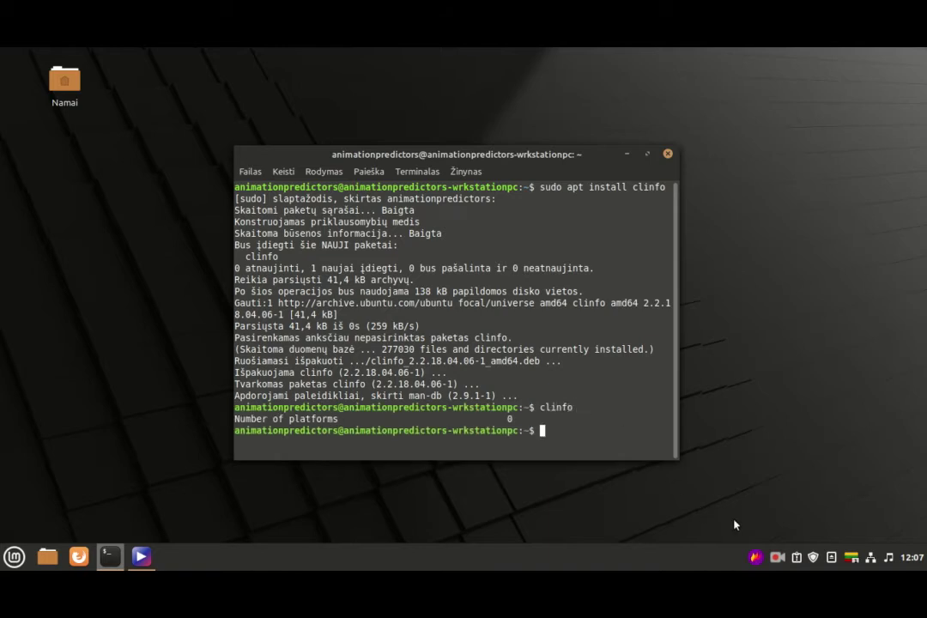
pyautogui.click(756, 556)
pyautogui.moveTo(215, 379); pyautogui.dragTo(633, 452)
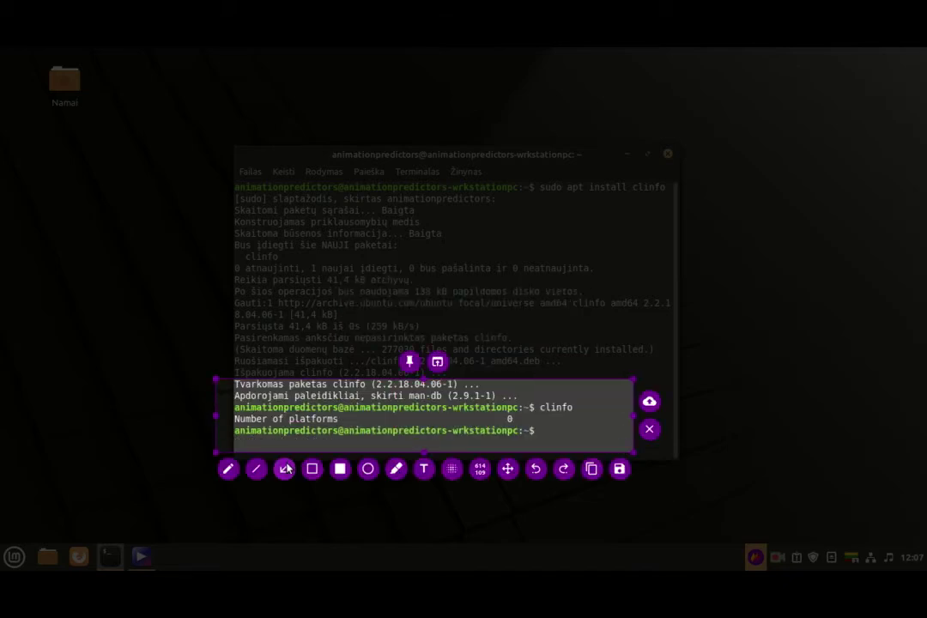
pyautogui.click(648, 428)
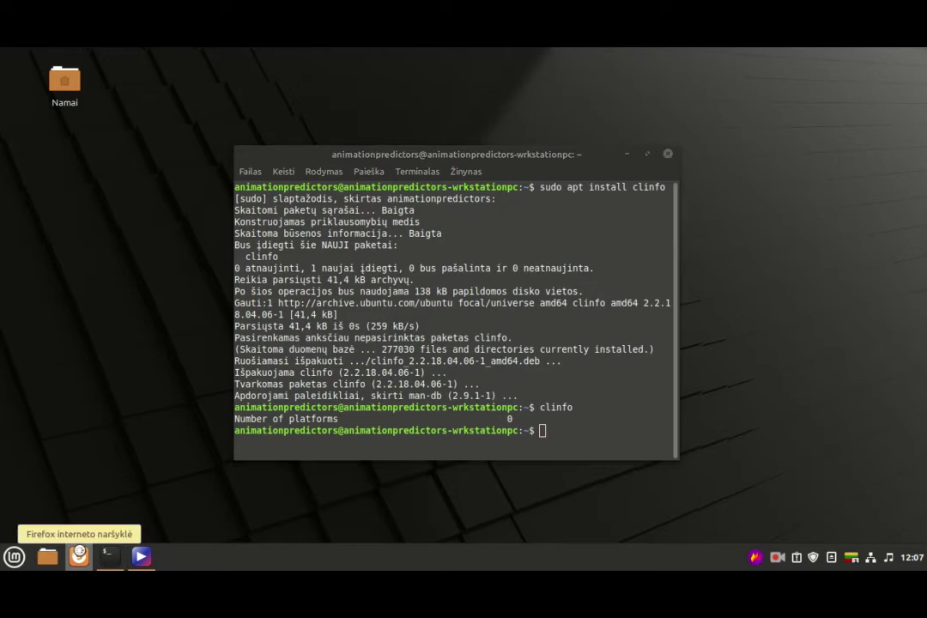
# Step: In Firefox, search the web for amd 20.45 and open the Radeon Software for Linux 20.45 Release Notes
pyautogui.click(79, 556)
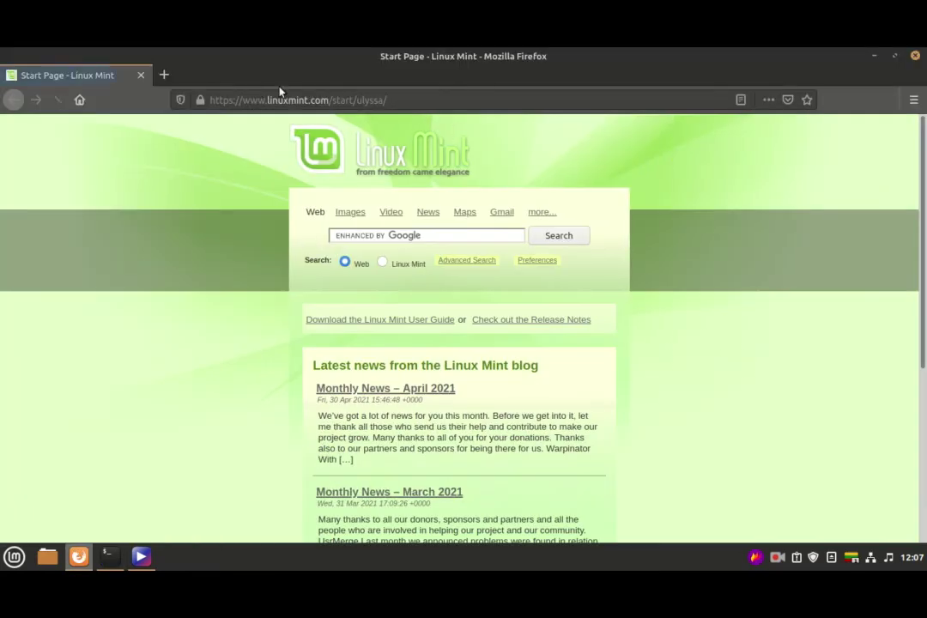
pyautogui.click(288, 97)
pyautogui.write('amd 20.45')
pyautogui.press('Return')
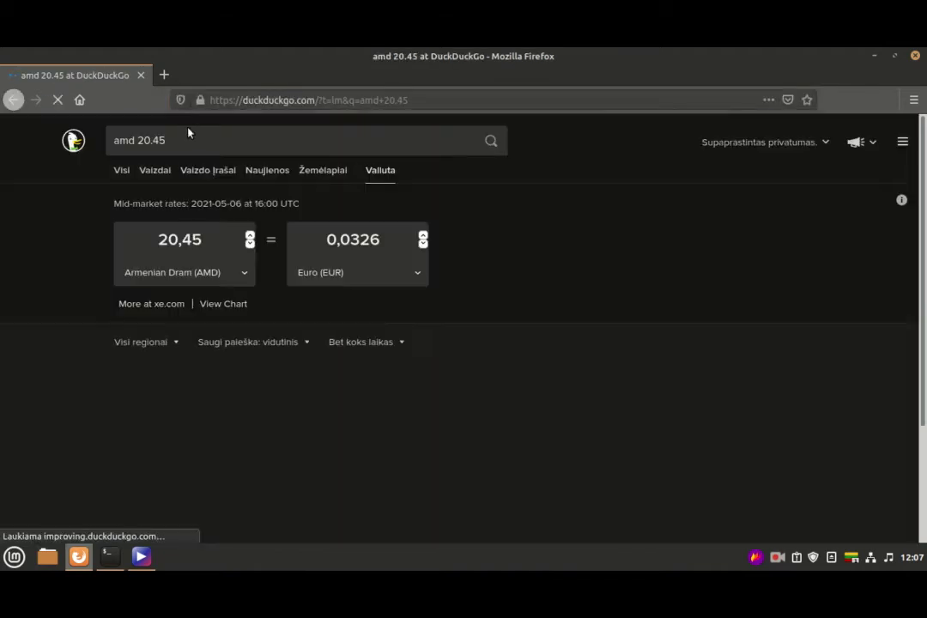
pyautogui.click(185, 375)
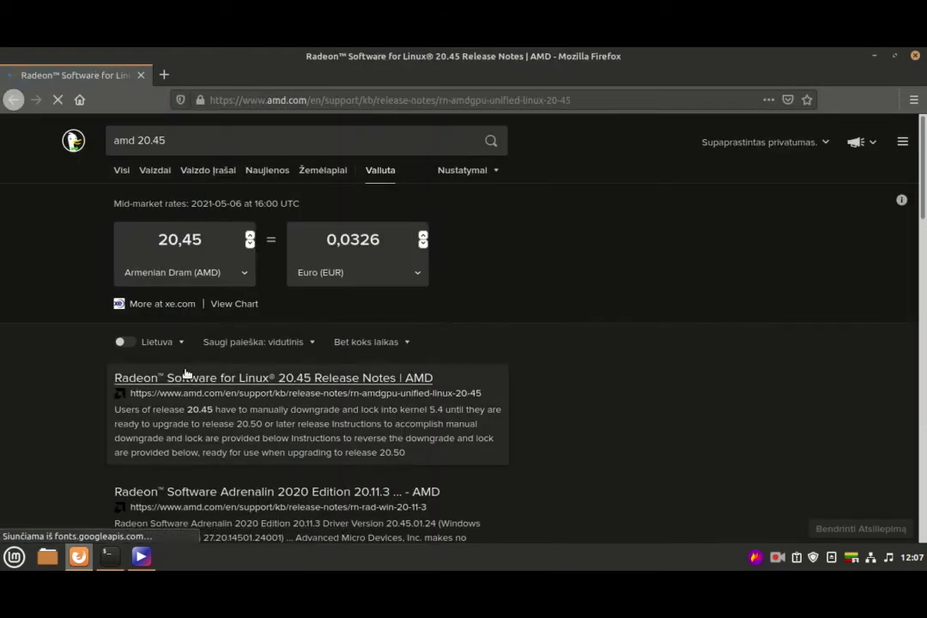
# Step: Accept the cookies, examine the release notes' kernel 5.8 guidance and AMD product compatibility list, minimize the browser and close the terminal
pyautogui.scroll(-6, 189, 374)
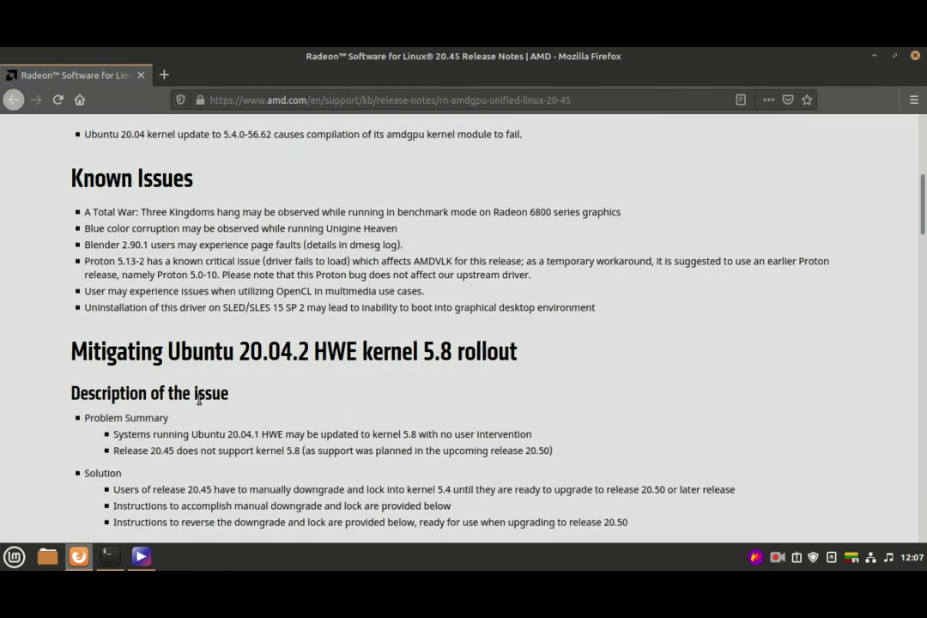
pyautogui.scroll(-6, 197, 378)
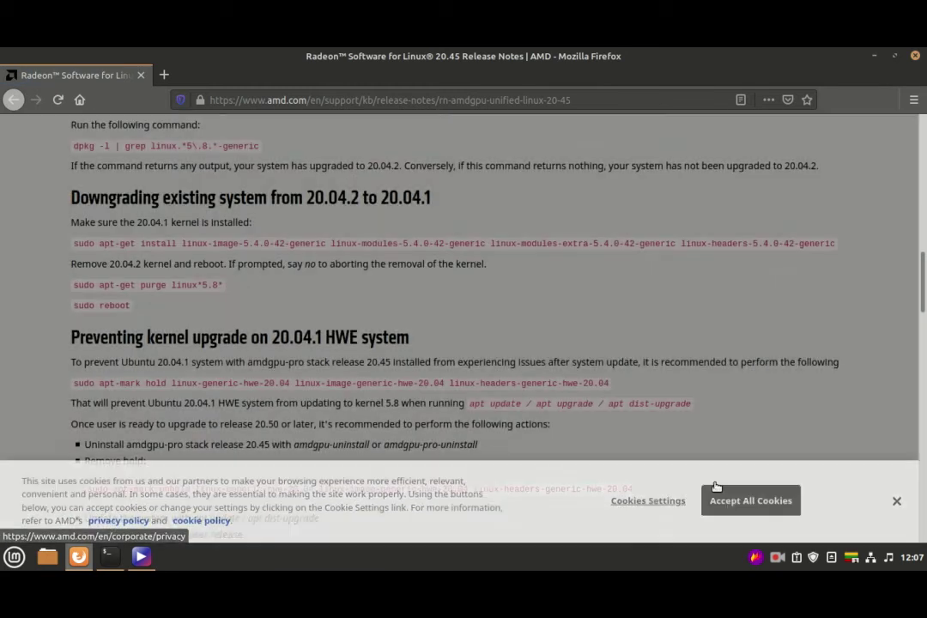
pyautogui.click(711, 500)
pyautogui.scroll(-8, 709, 464)
pyautogui.scroll(-4, 709, 464)
pyautogui.scroll(1, 709, 463)
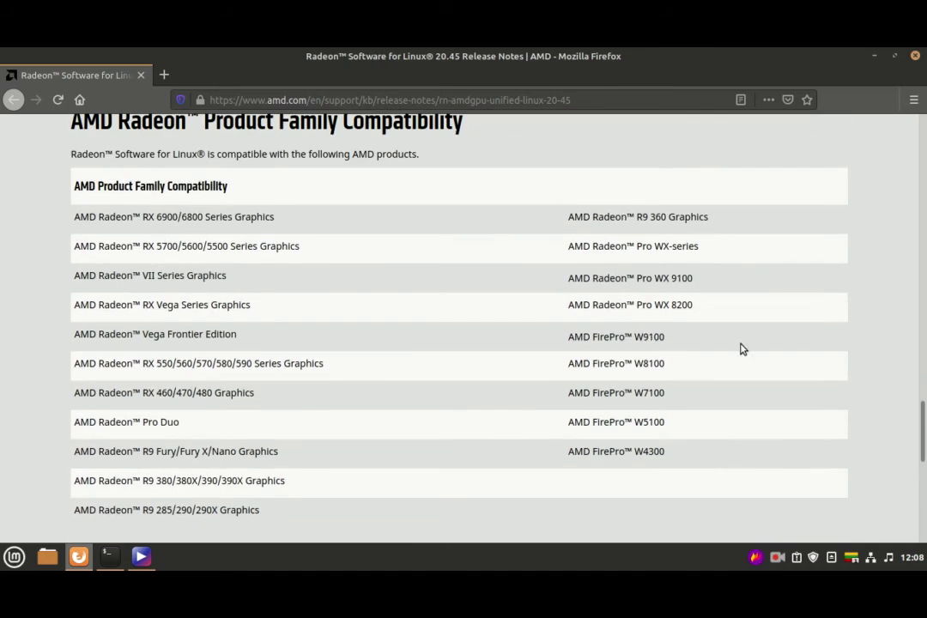
pyautogui.scroll(5, 736, 351)
pyautogui.scroll(4, 736, 351)
pyautogui.scroll(-7, 716, 393)
pyautogui.scroll(-1, 729, 404)
pyautogui.scroll(2, 728, 404)
pyautogui.scroll(-1, 730, 405)
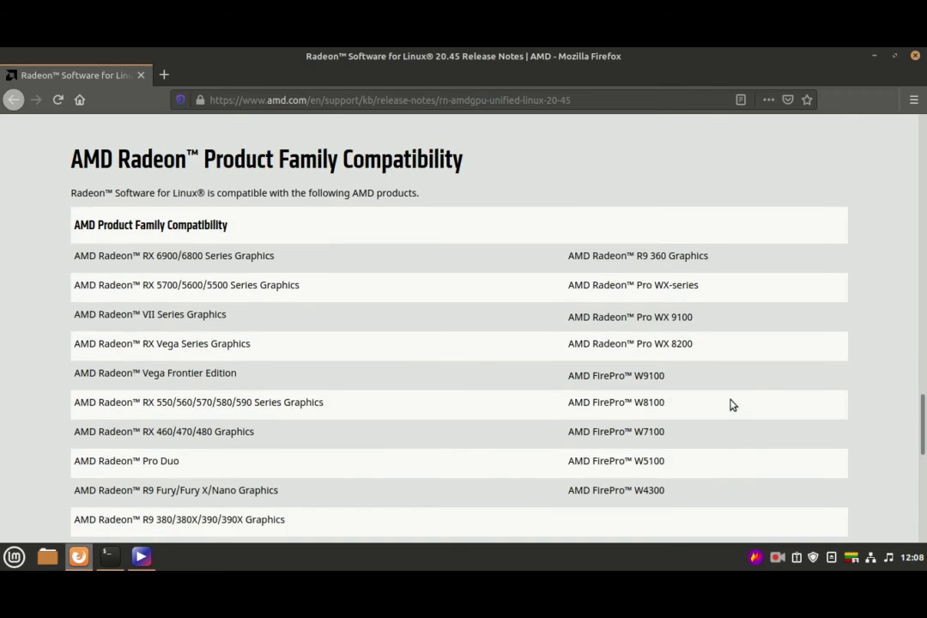
pyautogui.click(875, 55)
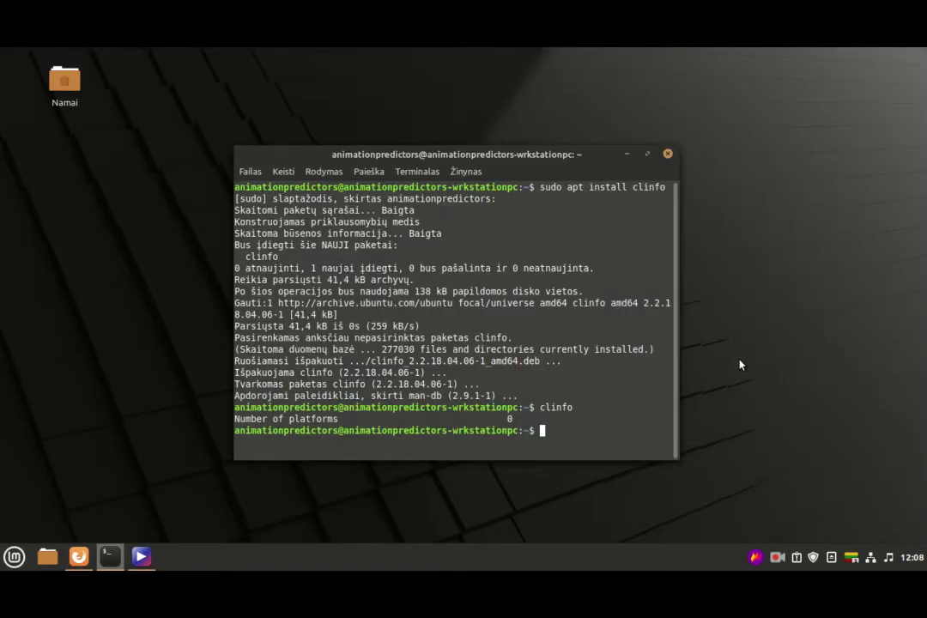
pyautogui.click(666, 152)
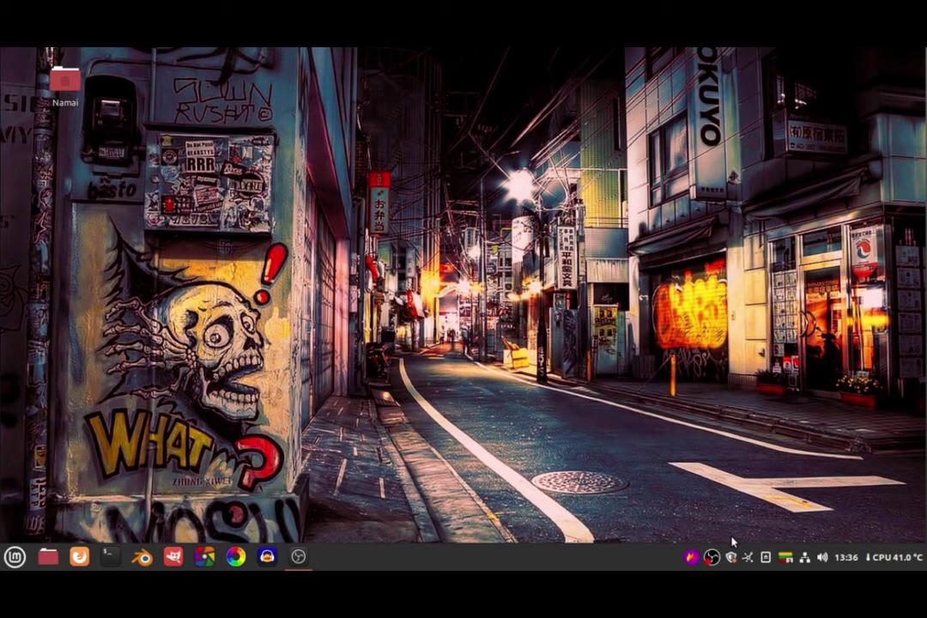
# Step: Review the pending updates in the Update Manager and install all the marked ones, authenticating with the account password
pyautogui.click(731, 556)
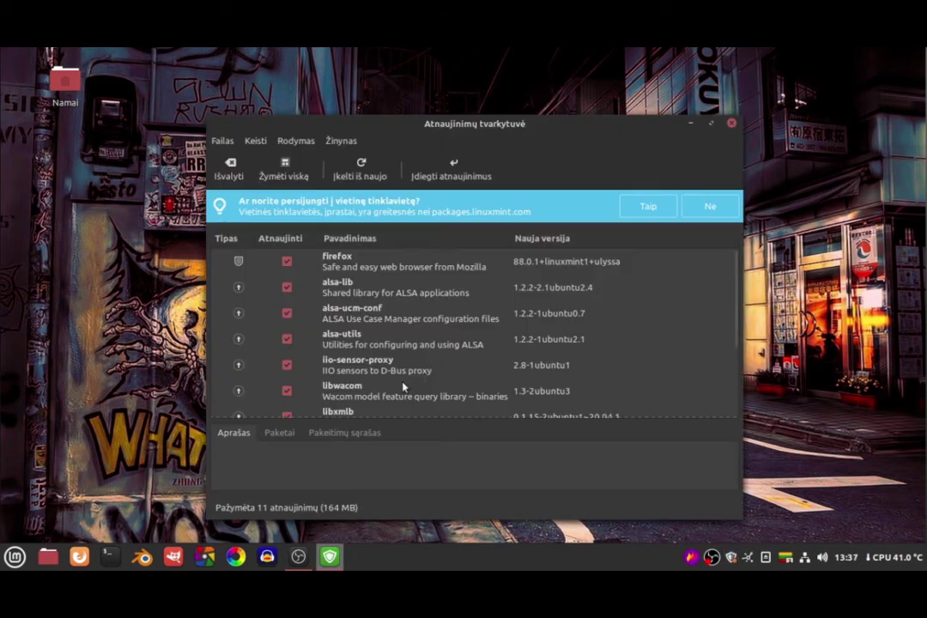
pyautogui.scroll(-3, 404, 378)
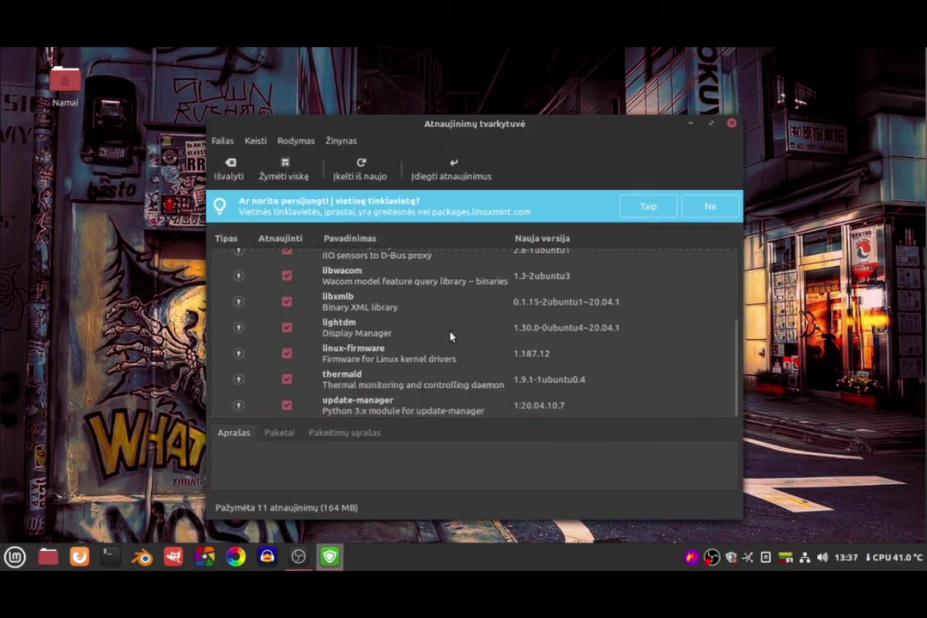
pyautogui.scroll(3, 524, 337)
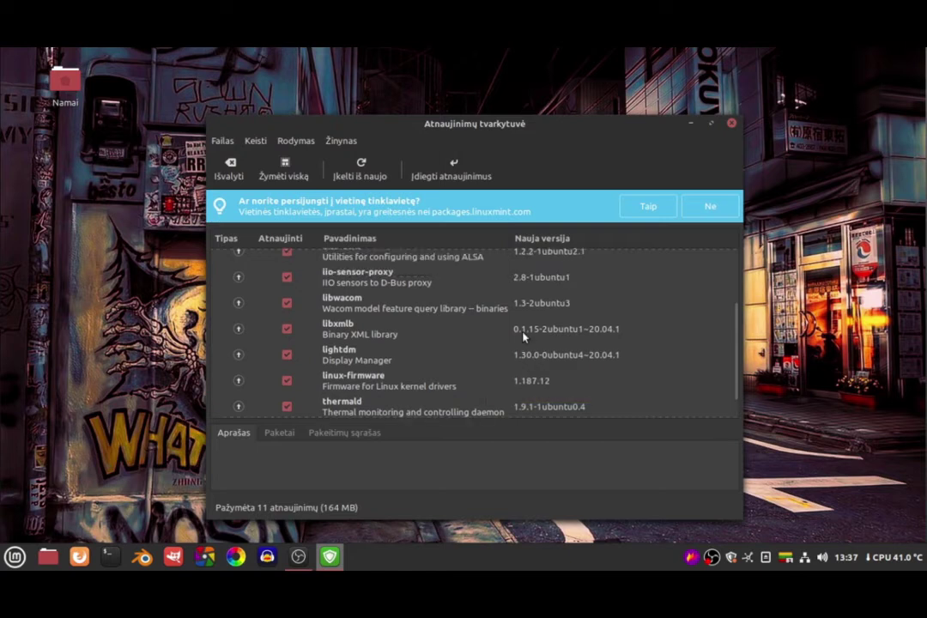
pyautogui.scroll(1, 524, 337)
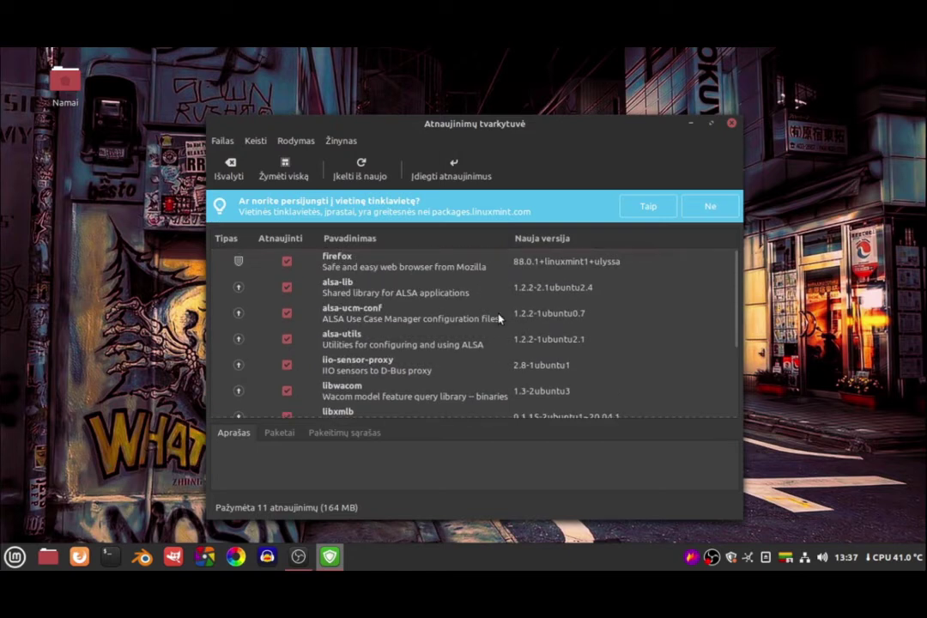
pyautogui.click(441, 179)
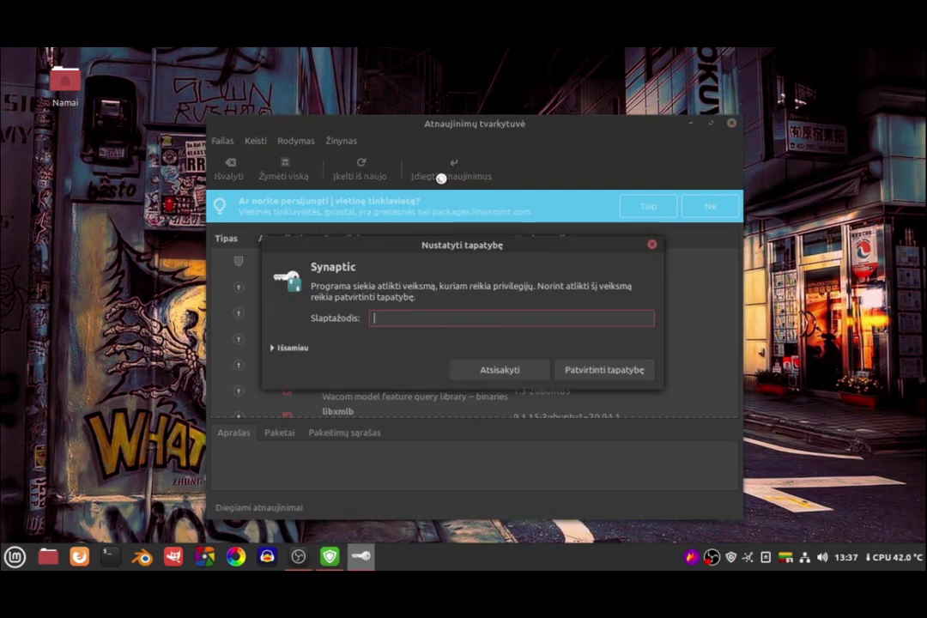
pyautogui.write('••••••••••••')
pyautogui.press('Return')
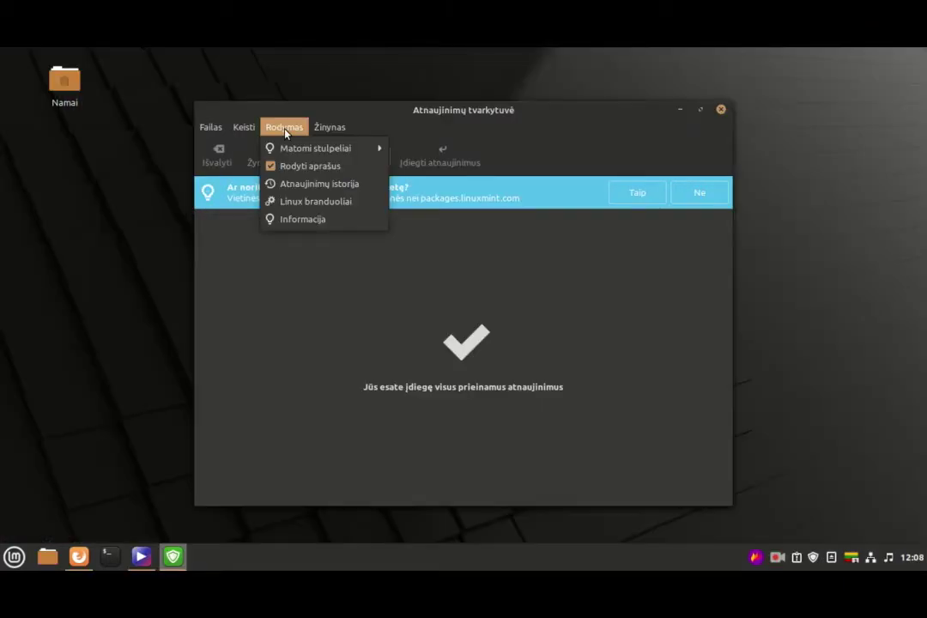
# Step: Open the Linux kernels window of the Update Manager, continue past the warning and examine the list of 5.4 kernels
pyautogui.click(284, 129)
pyautogui.click(284, 127)
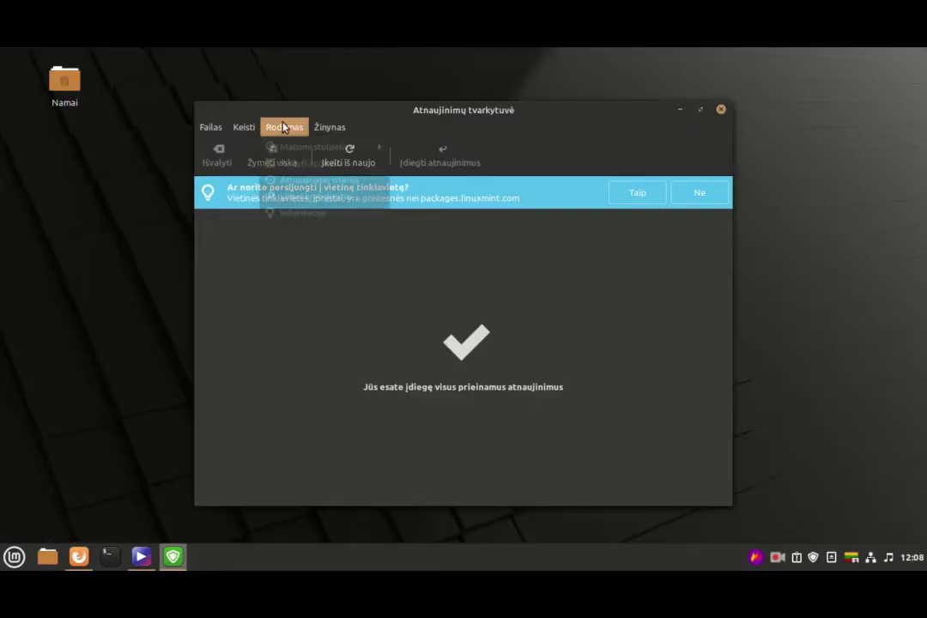
pyautogui.click(299, 203)
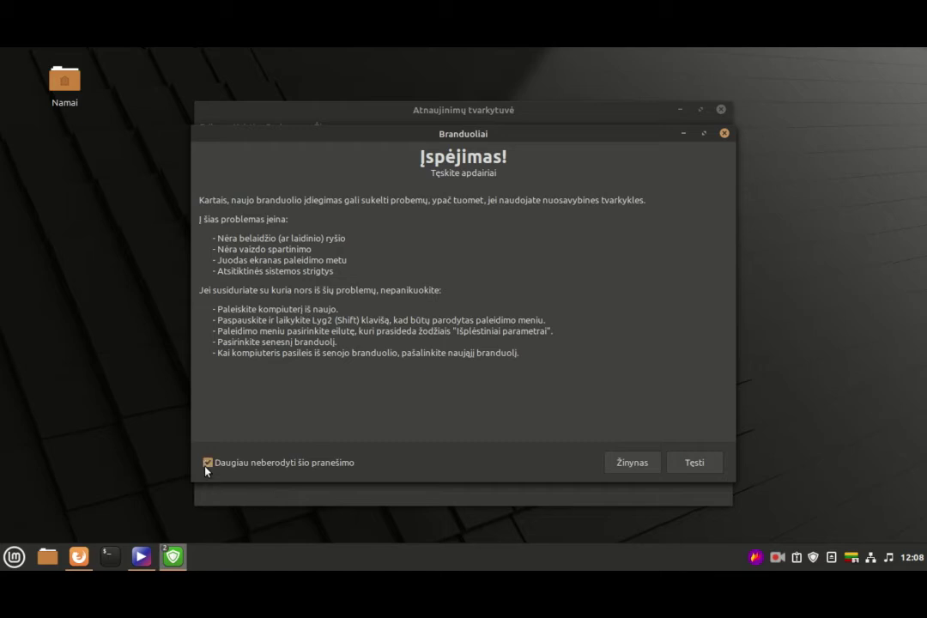
pyautogui.click(680, 465)
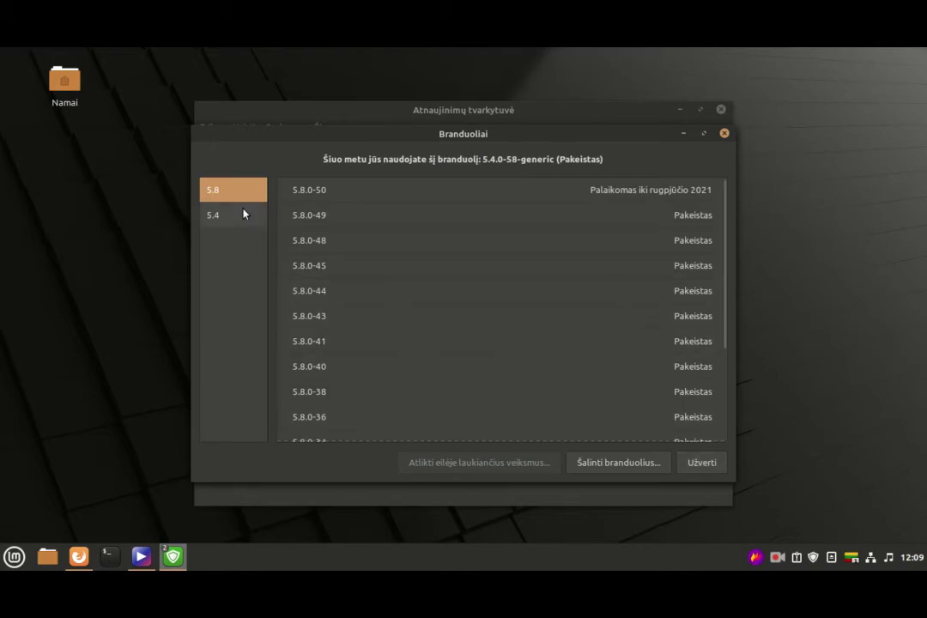
pyautogui.click(243, 216)
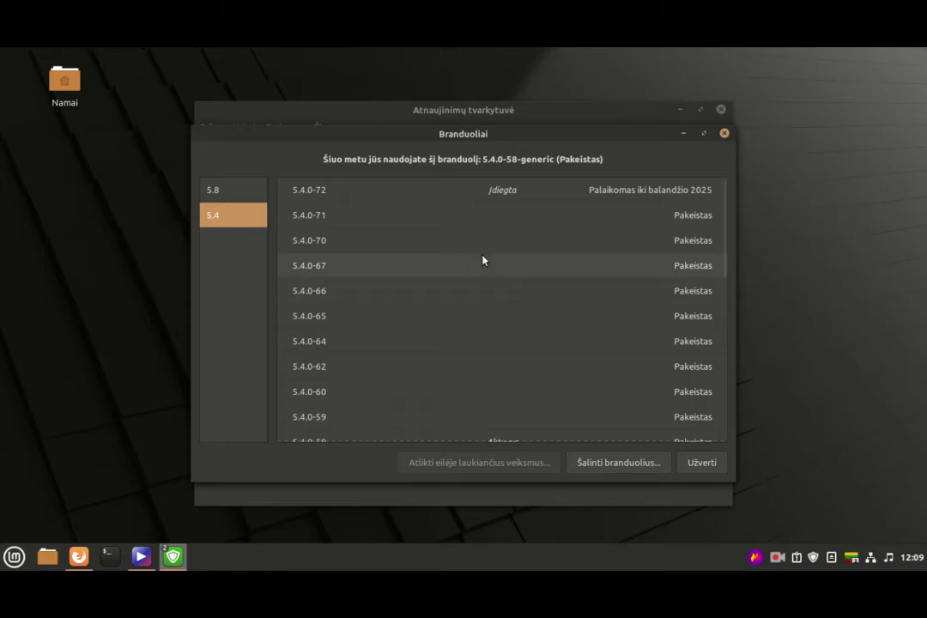
pyautogui.scroll(-5, 472, 266)
pyautogui.scroll(1, 506, 304)
pyautogui.scroll(-1, 506, 304)
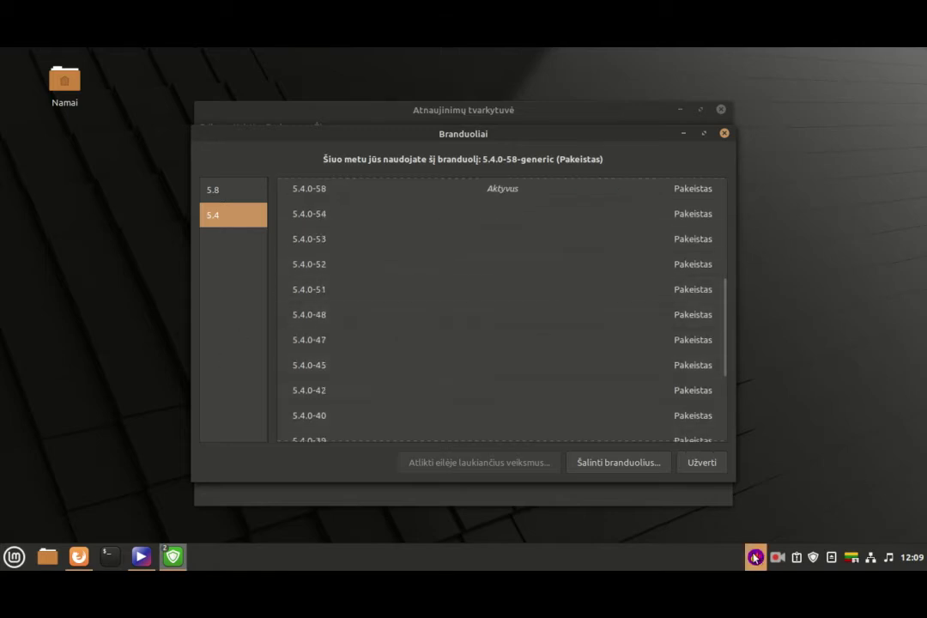
# Step: Frame the kernels window in a screen capture, outline the rows 5.4.0-54 through 5.4.0-42 with a rectangle, and discard the capture
pyautogui.press('Print')
pyautogui.moveTo(188, 99); pyautogui.dragTo(735, 486)
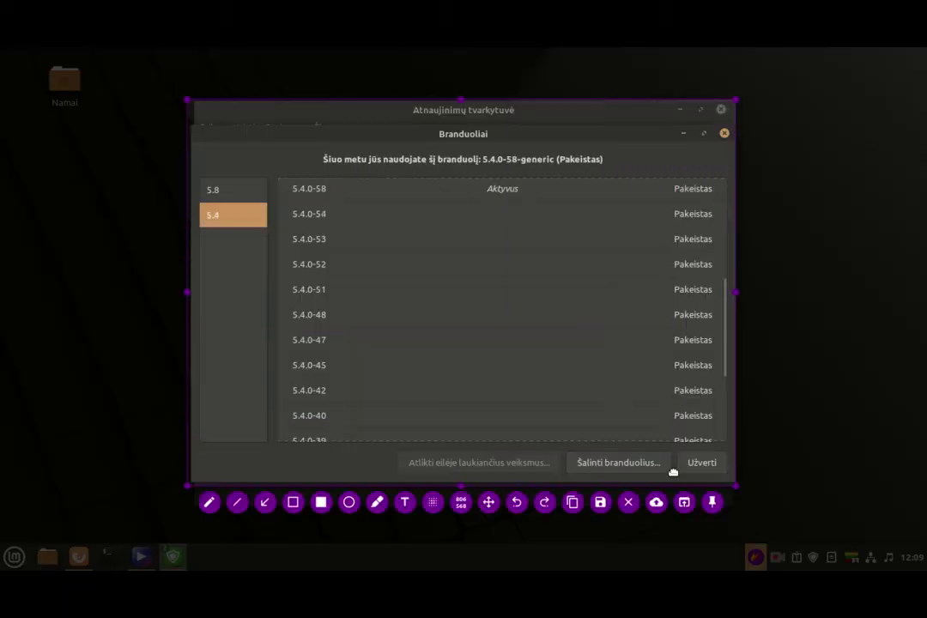
pyautogui.click(293, 502)
pyautogui.moveTo(291, 206); pyautogui.dragTo(537, 328)
pyautogui.moveTo(664, 425)
pyautogui.mouseDown()
pyautogui.moveTo(672, 402)
pyautogui.moveTo(713, 399)
pyautogui.mouseUp()
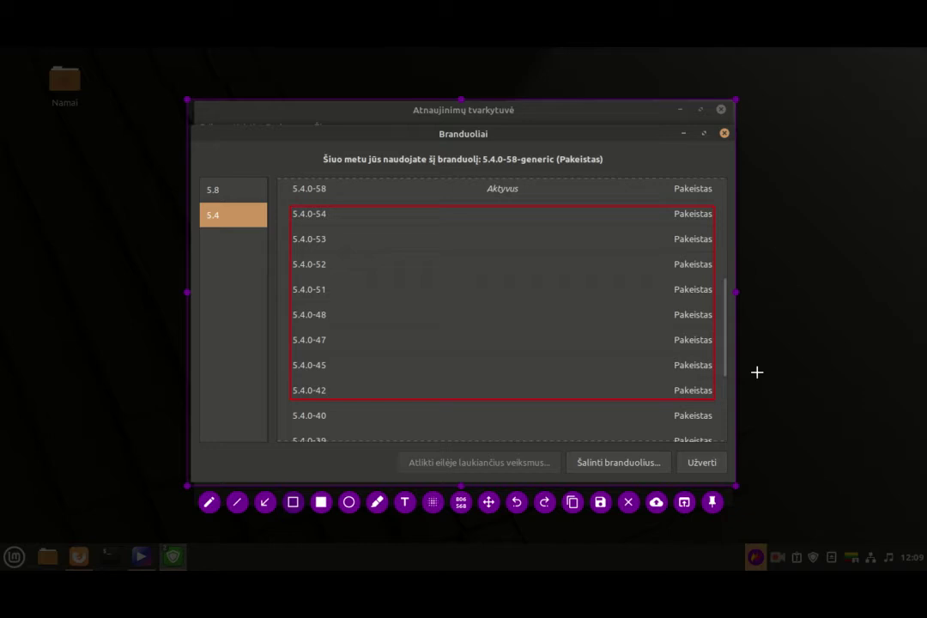
pyautogui.click(629, 502)
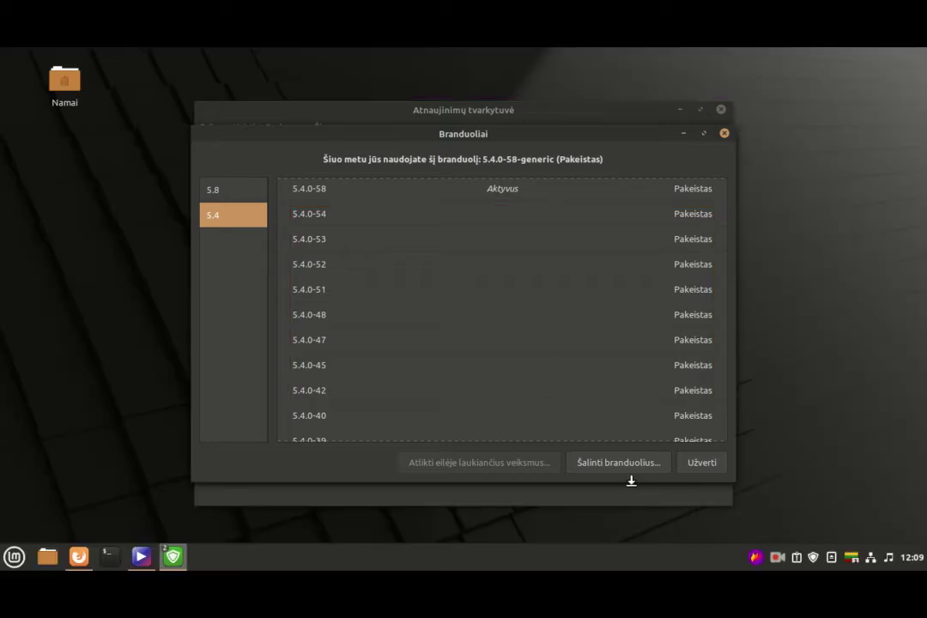
# Step: Frame the 5.4 kernel rows in a new screen capture, draw arrows at the 5.4.0-54 and 5.4.0-52 entries, and discard it
pyautogui.click(755, 557)
pyautogui.moveTo(262, 191); pyautogui.dragTo(757, 370)
pyautogui.click(340, 386)
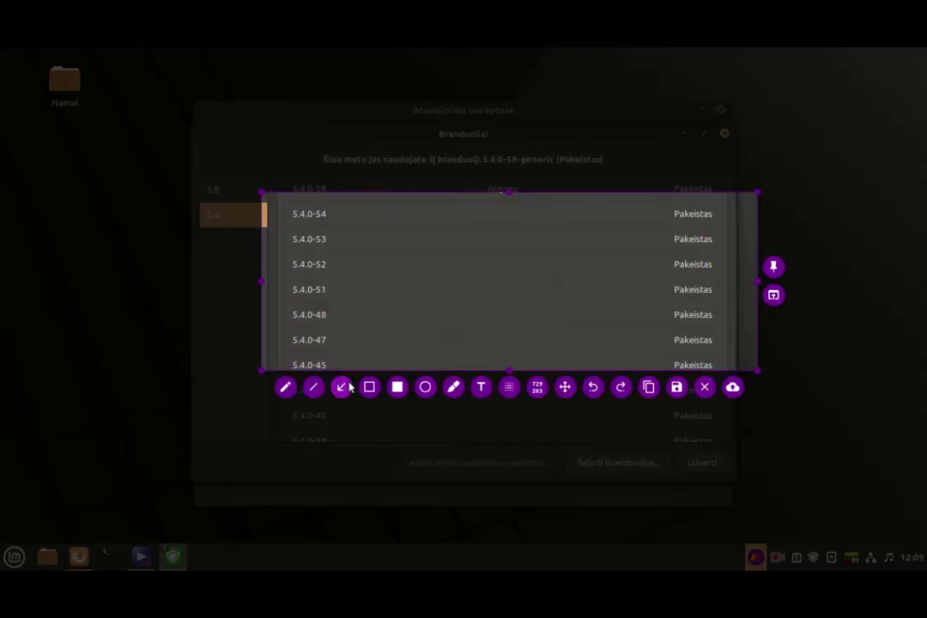
pyautogui.moveTo(500, 214); pyautogui.dragTo(357, 214)
pyautogui.moveTo(450, 248)
pyautogui.mouseDown()
pyautogui.moveTo(371, 268)
pyautogui.moveTo(351, 265)
pyautogui.mouseUp()
pyautogui.click(705, 390)
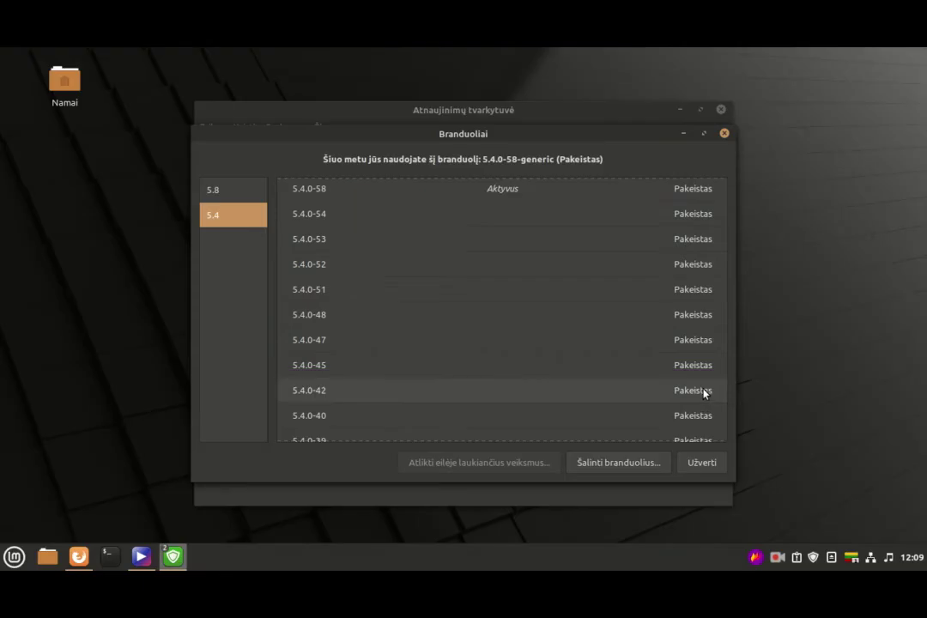
# Step: Expand the 5.4.0-54 kernel entry, outline its Įdiegti (install) option in a screen capture, and discard the capture
pyautogui.click(405, 221)
pyautogui.press('Print')
pyautogui.moveTo(269, 170)
pyautogui.mouseDown()
pyautogui.moveTo(697, 342)
pyautogui.moveTo(732, 341)
pyautogui.mouseUp()
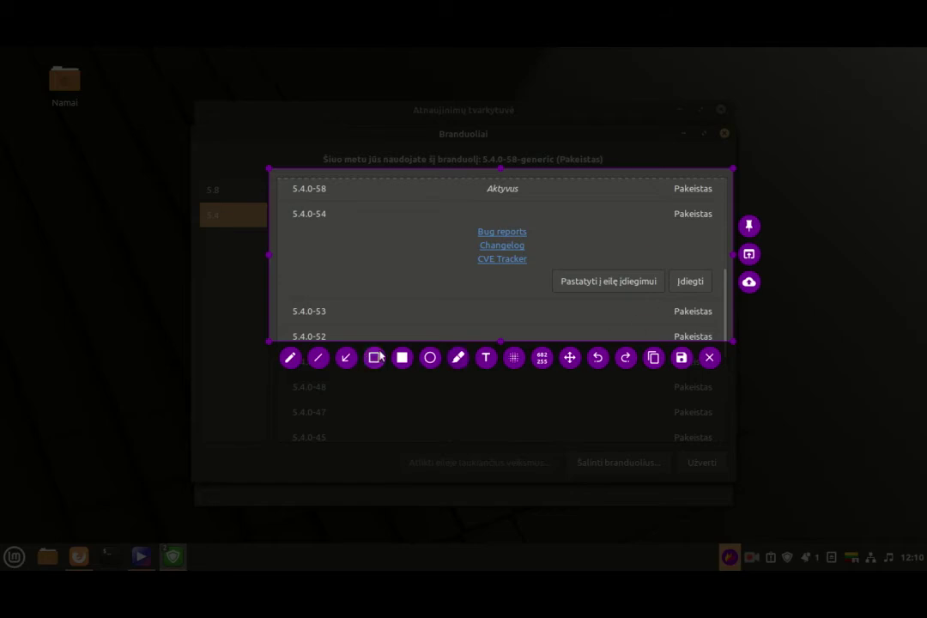
pyautogui.moveTo(663, 258); pyautogui.dragTo(723, 304)
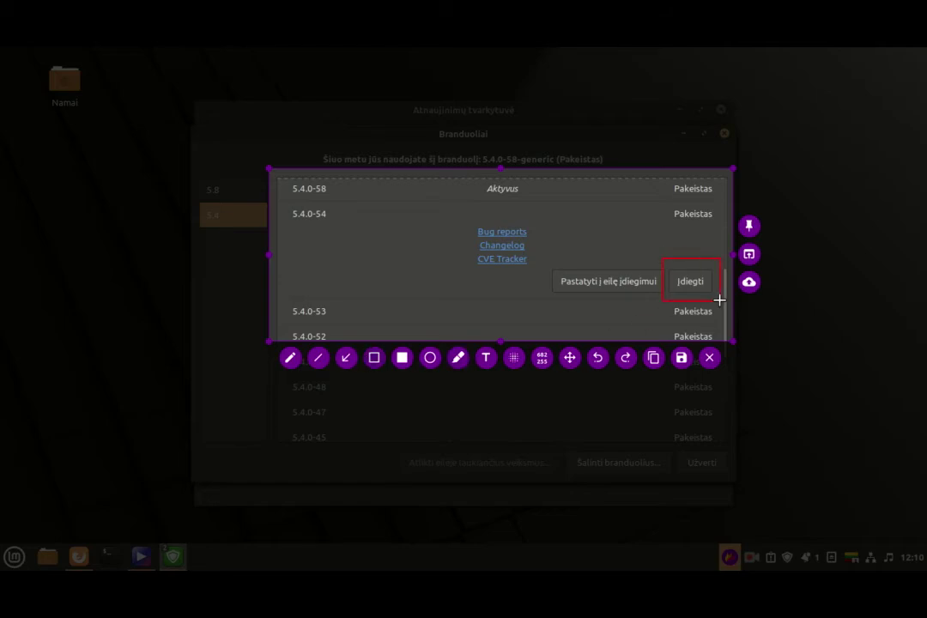
pyautogui.click(708, 357)
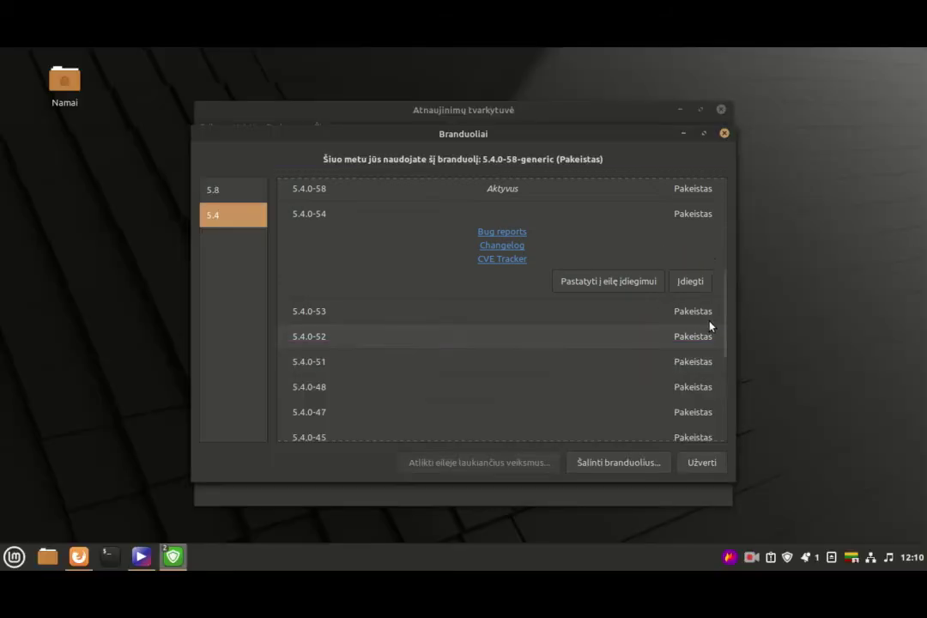
# Step: Close the kernels window and the Update Manager, then bring up the media player and minimize it
pyautogui.click(723, 133)
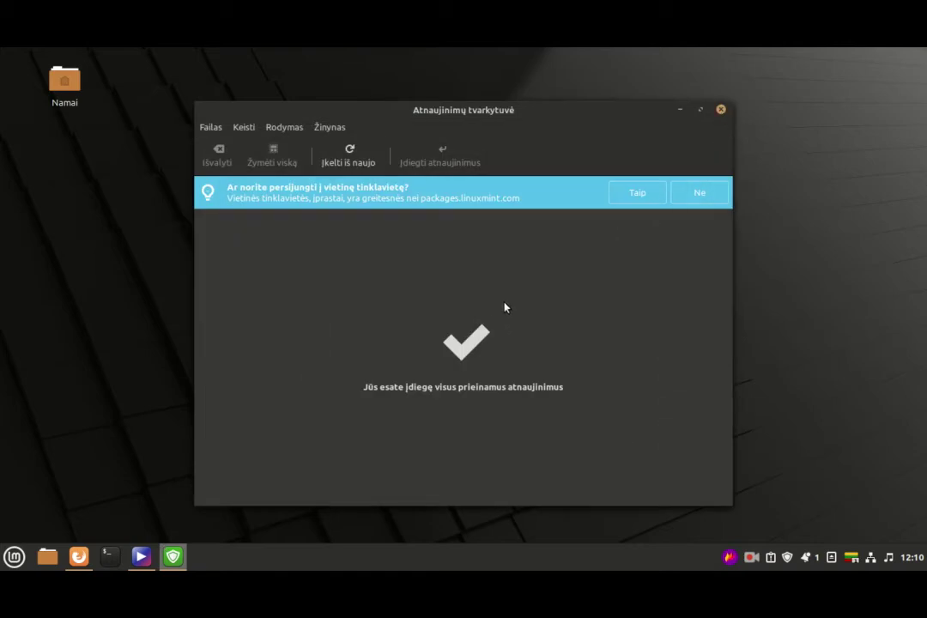
pyautogui.click(721, 109)
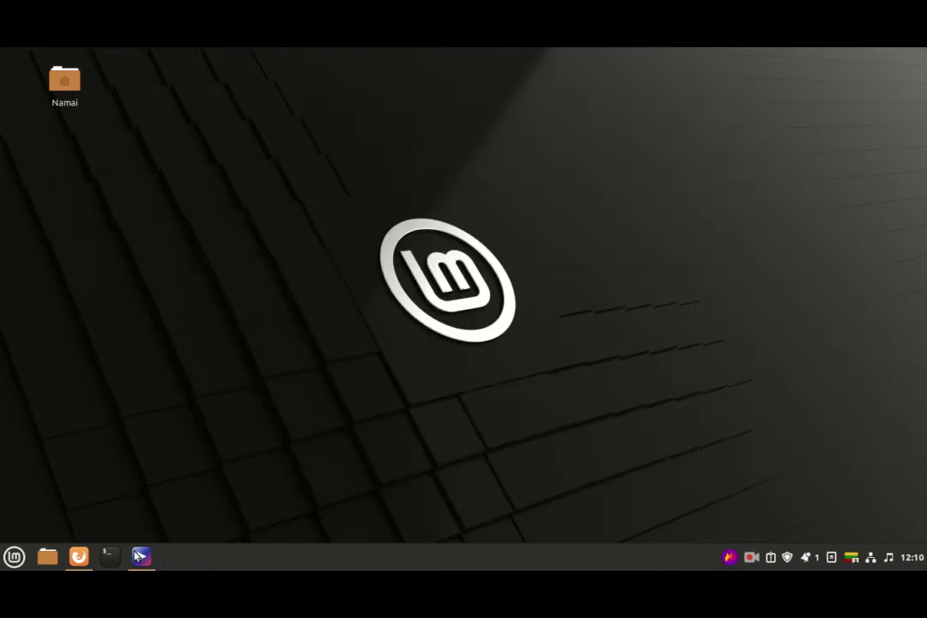
pyautogui.click(140, 554)
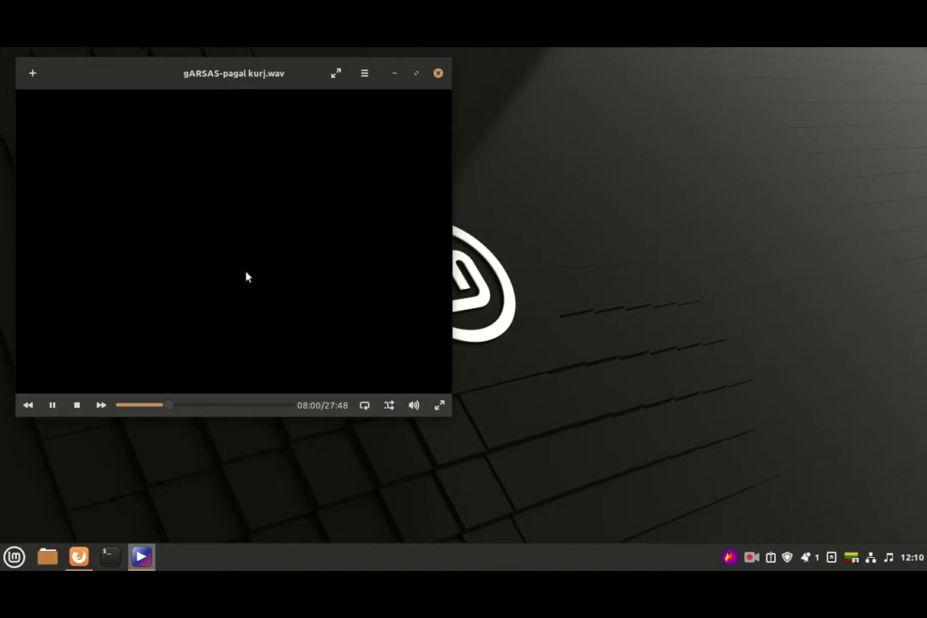
pyautogui.click(394, 73)
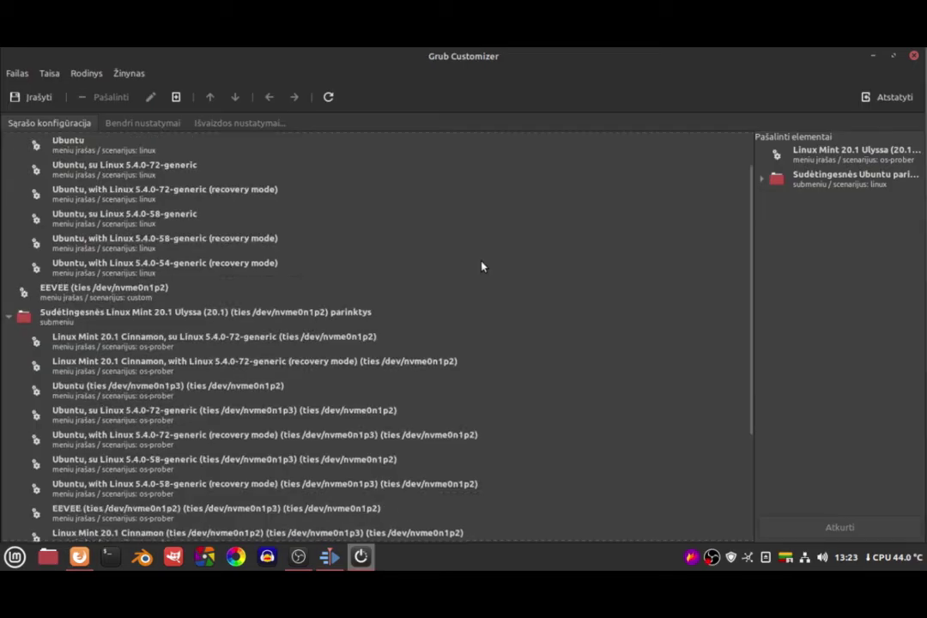
# Step: In Grub Customizer, examine the boot entry list from the RadeonPro 5.4.0-54 entry down to UEFI Firmware Settings
pyautogui.scroll(-5, 485, 271)
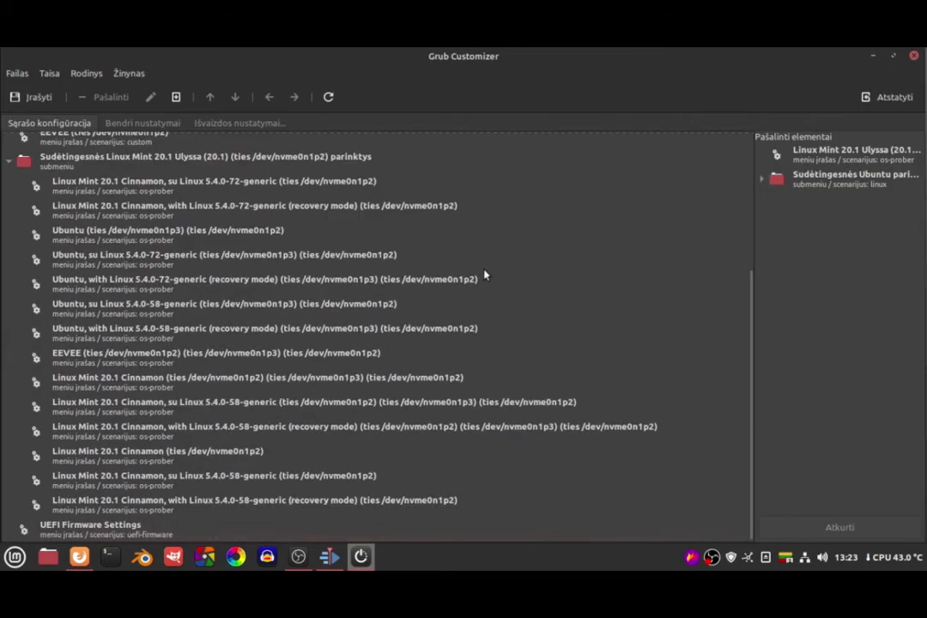
pyautogui.scroll(6, 488, 275)
pyautogui.scroll(1, 488, 276)
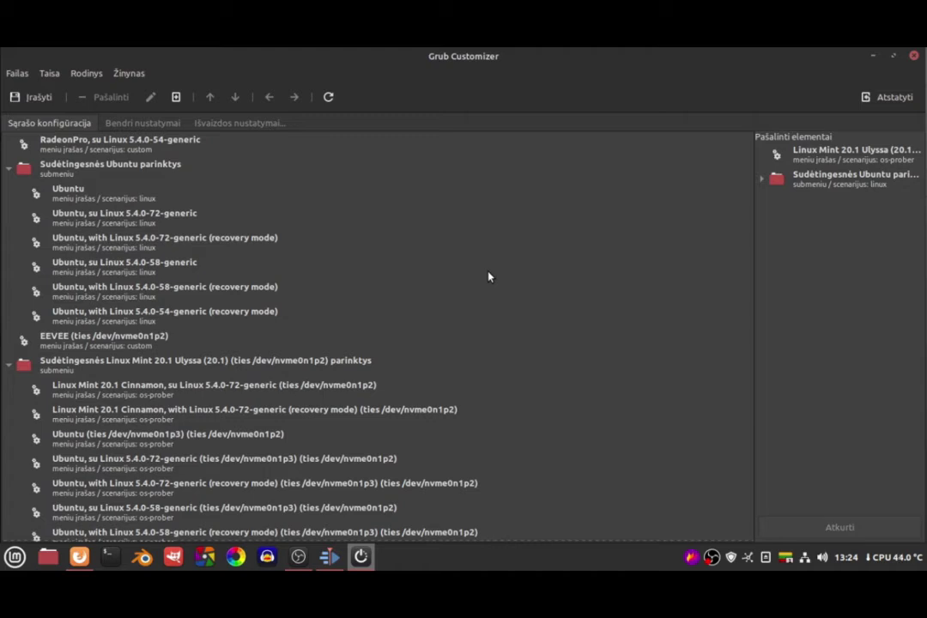
pyautogui.scroll(-5, 447, 344)
pyautogui.scroll(5, 447, 344)
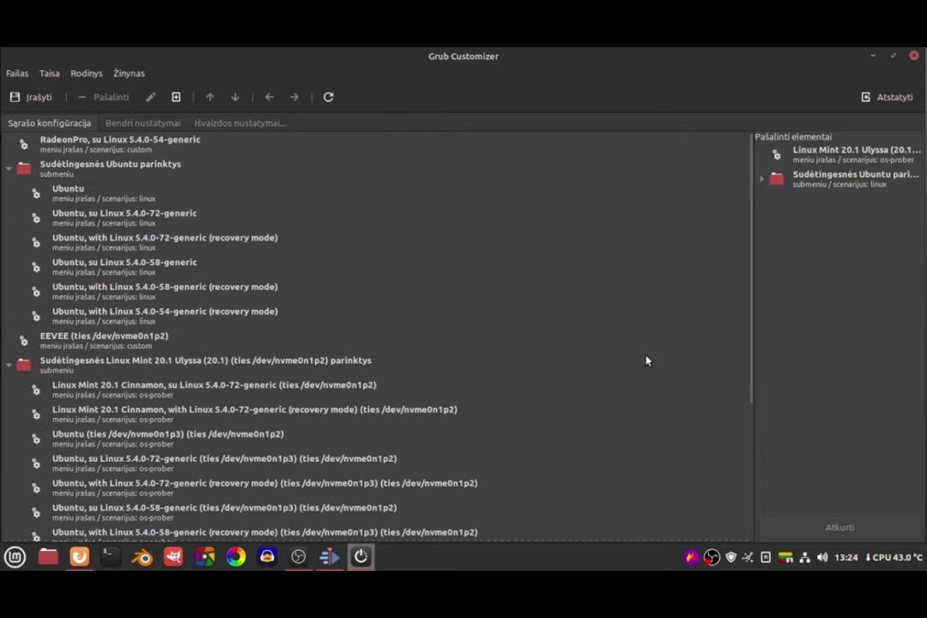
pyautogui.scroll(-4, 602, 391)
pyautogui.scroll(4, 601, 393)
pyautogui.scroll(-5, 455, 414)
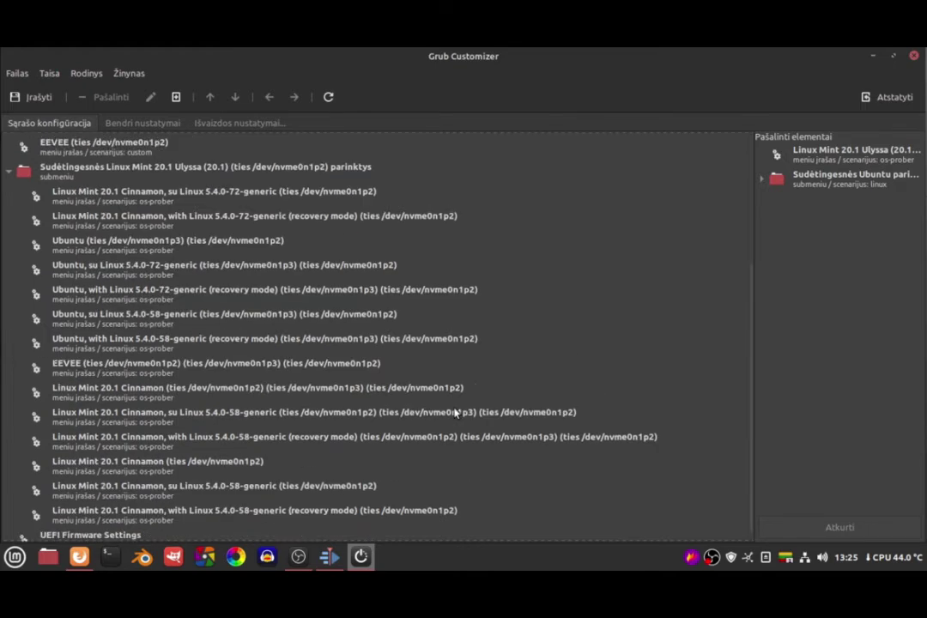
pyautogui.scroll(5, 454, 414)
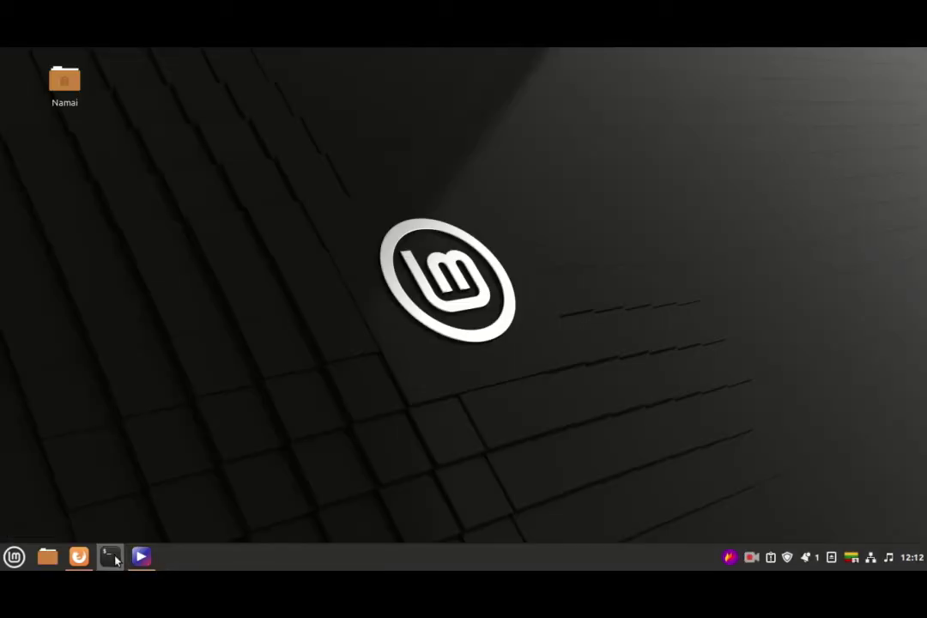
# Step: Enter the command sudo apt install grub-customizer in a terminal, and close the terminal
pyautogui.click(109, 556)
pyautogui.write('sudo apt insyta')
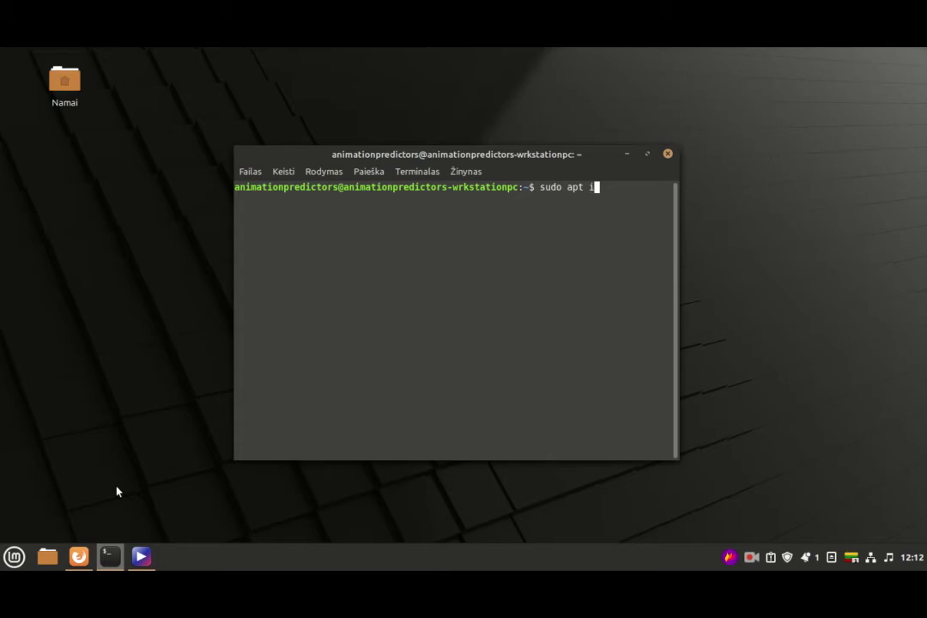
pyautogui.press('BackSpace')
pyautogui.press('BackSpace')
pyautogui.press('BackSpace')
pyautogui.write('tall grub-customizer')
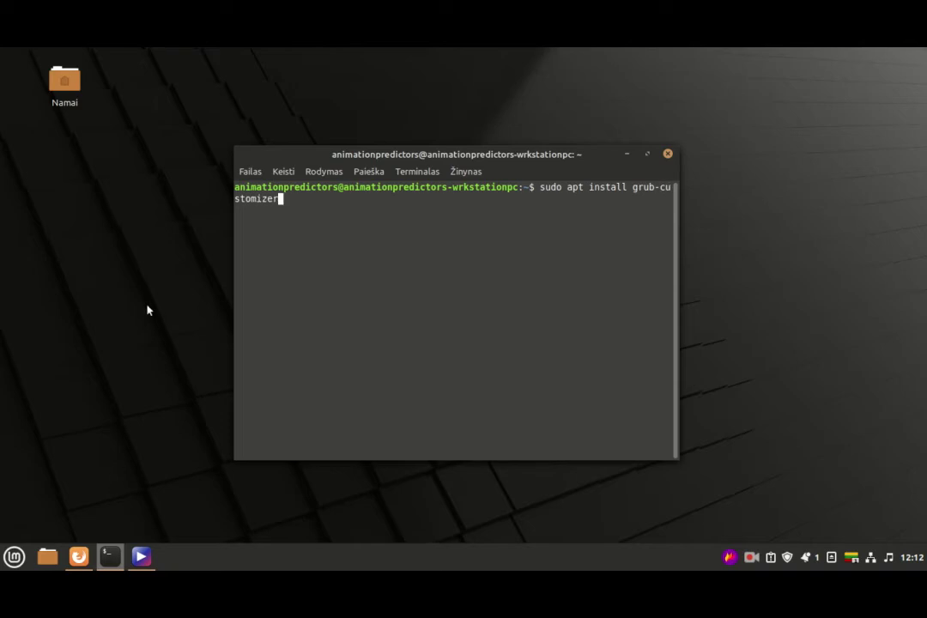
pyautogui.click(669, 154)
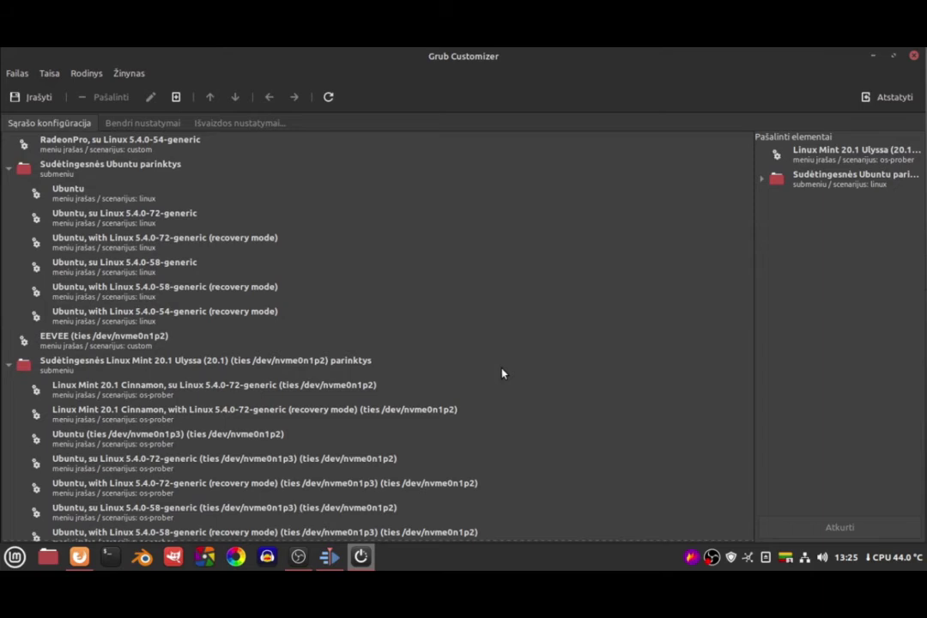
# Step: In Grub Customizer, move the entry RadeonPro, su Linux 5.4.0-54-generic down into the Ubuntu submenu and back to the start of the list
pyautogui.click(150, 144)
pyautogui.click(232, 100)
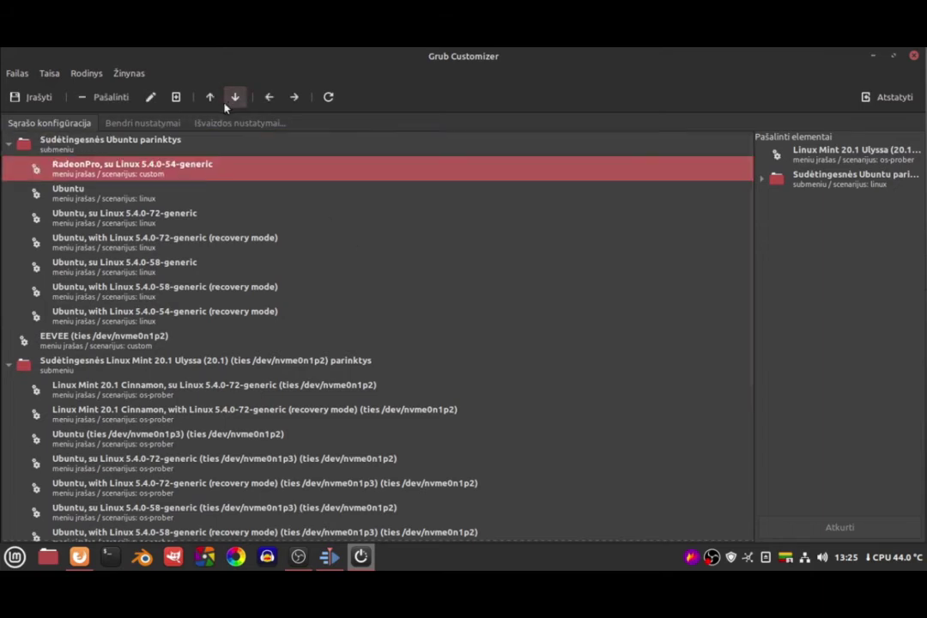
pyautogui.click(211, 98)
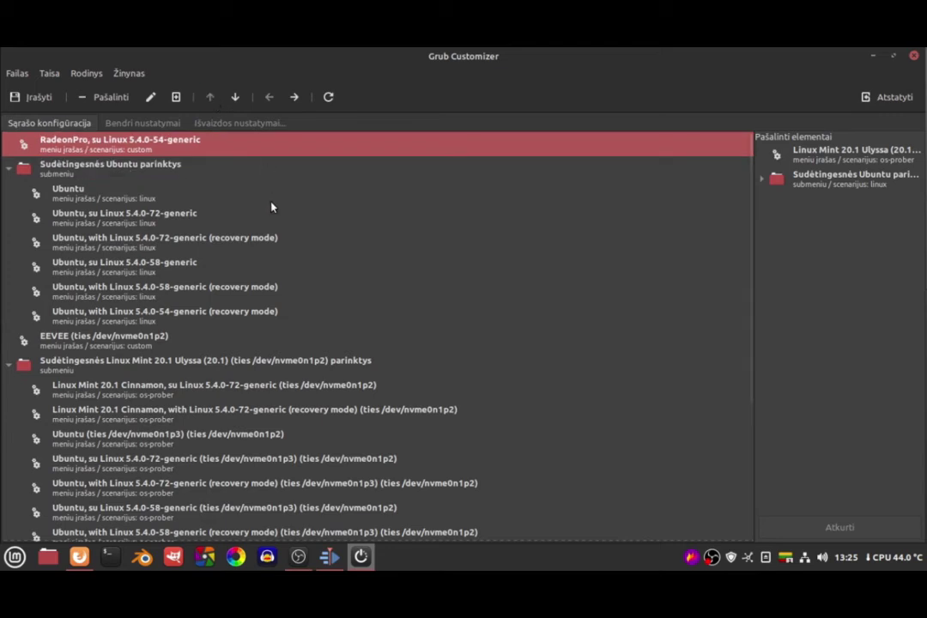
# Step: In the general settings, highlight the timed default-boot option in a screen capture that is discarded, and toggle that option off and on
pyautogui.click(143, 122)
pyautogui.press('Print')
pyautogui.moveTo(10, 139)
pyautogui.mouseDown()
pyautogui.moveTo(79, 186)
pyautogui.moveTo(546, 379)
pyautogui.mouseUp()
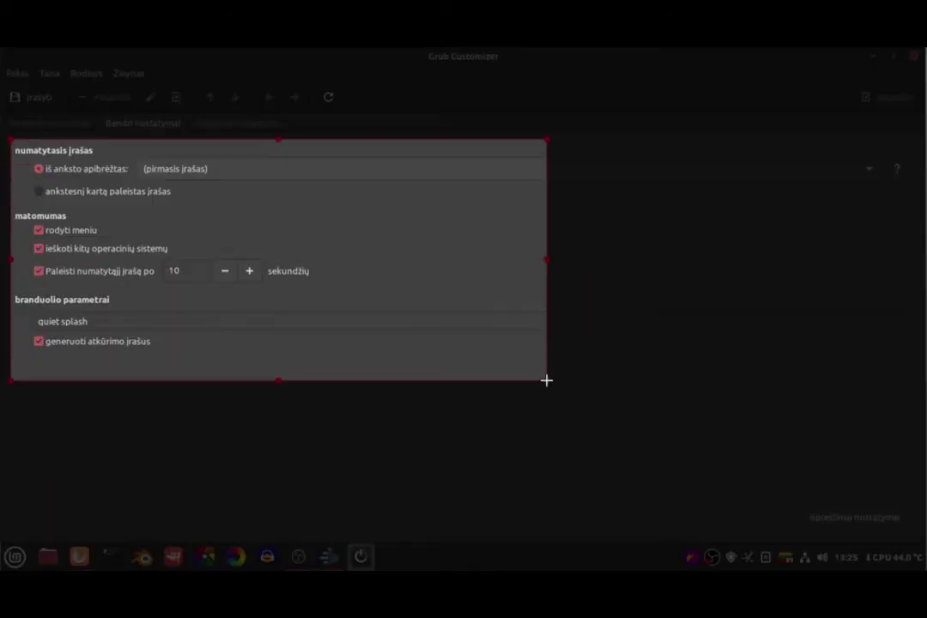
pyautogui.click(194, 397)
pyautogui.moveTo(37, 271); pyautogui.dragTo(144, 274)
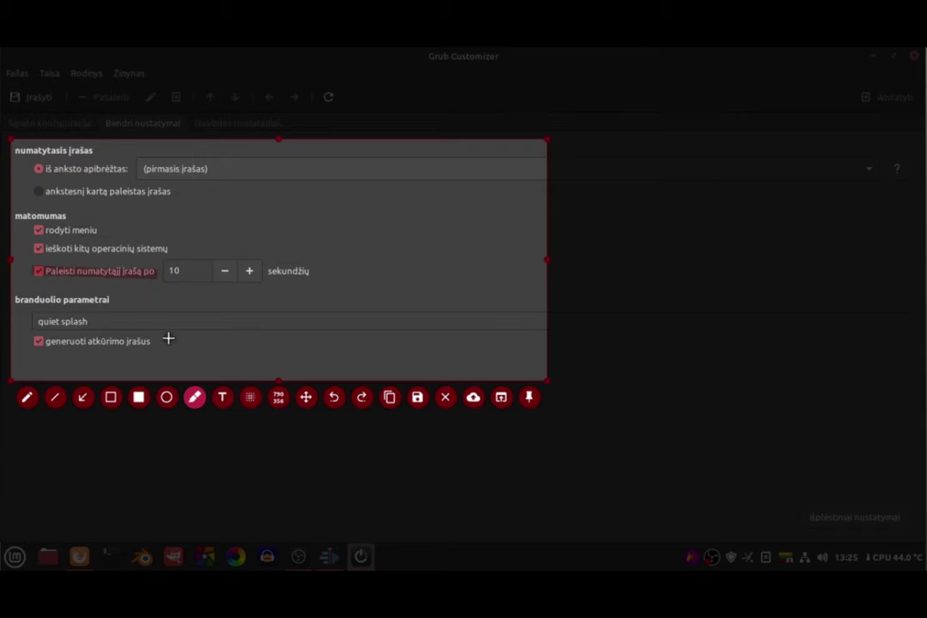
pyautogui.click(445, 398)
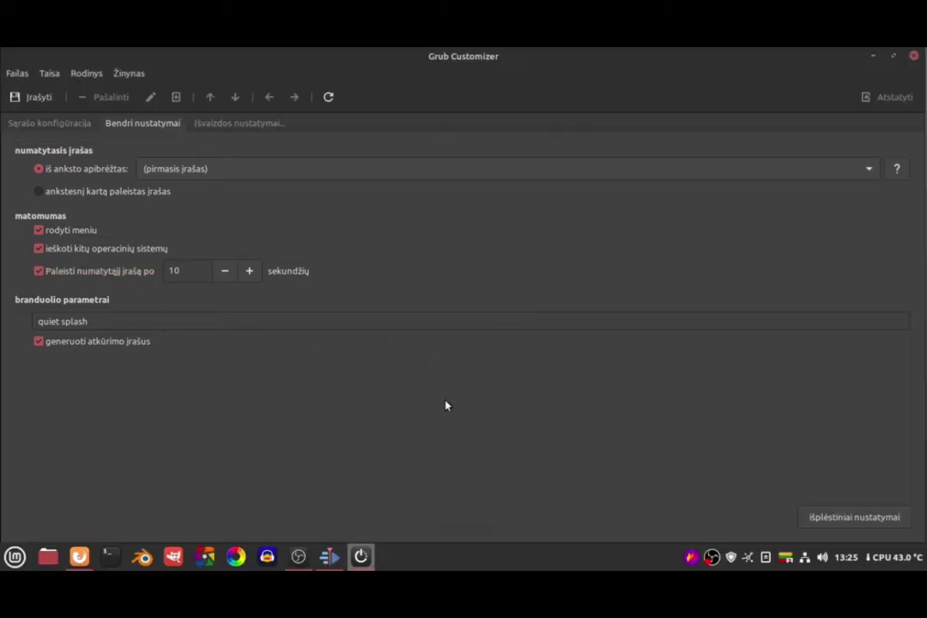
pyautogui.click(37, 273)
pyautogui.click(38, 272)
# Step: Return to the list configuration, draw an arrow towards the Atstatyti (reset) option in a screen capture, and discard the capture
pyautogui.click(61, 125)
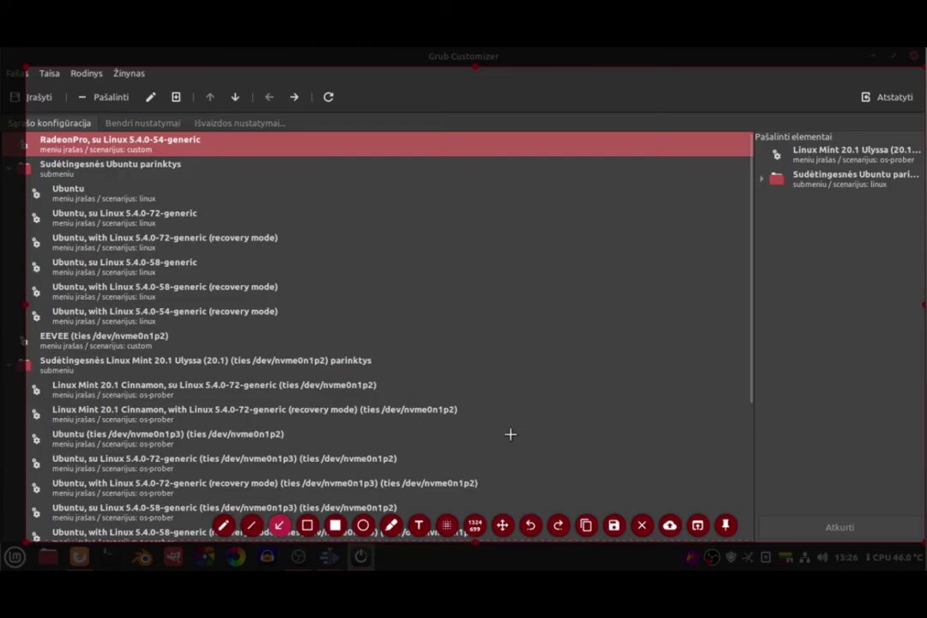
pyautogui.moveTo(518, 419)
pyautogui.mouseDown()
pyautogui.moveTo(781, 221)
pyautogui.moveTo(832, 115)
pyautogui.moveTo(852, 109)
pyautogui.mouseUp()
pyautogui.click(642, 527)
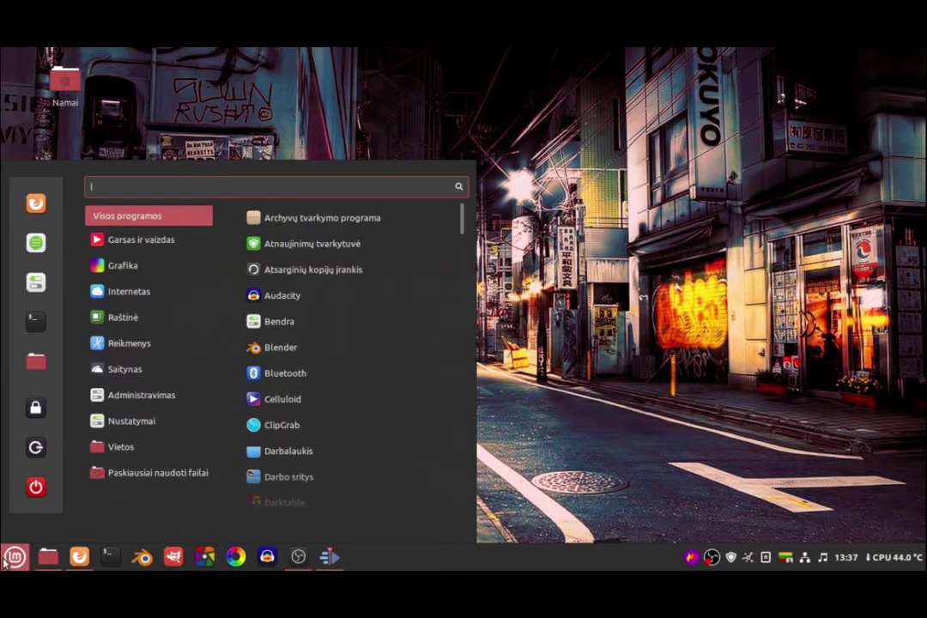
# Step: Open Sistemos informacija (system information) and highlight the Linux branduolys (kernel) line in a screen capture
pyautogui.write('sis')
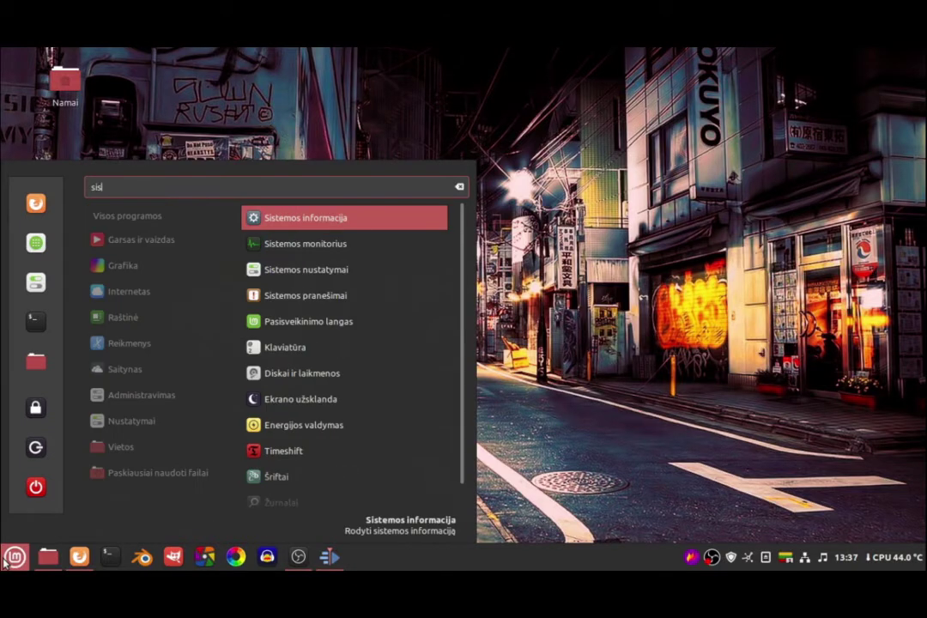
pyautogui.press('Escape')
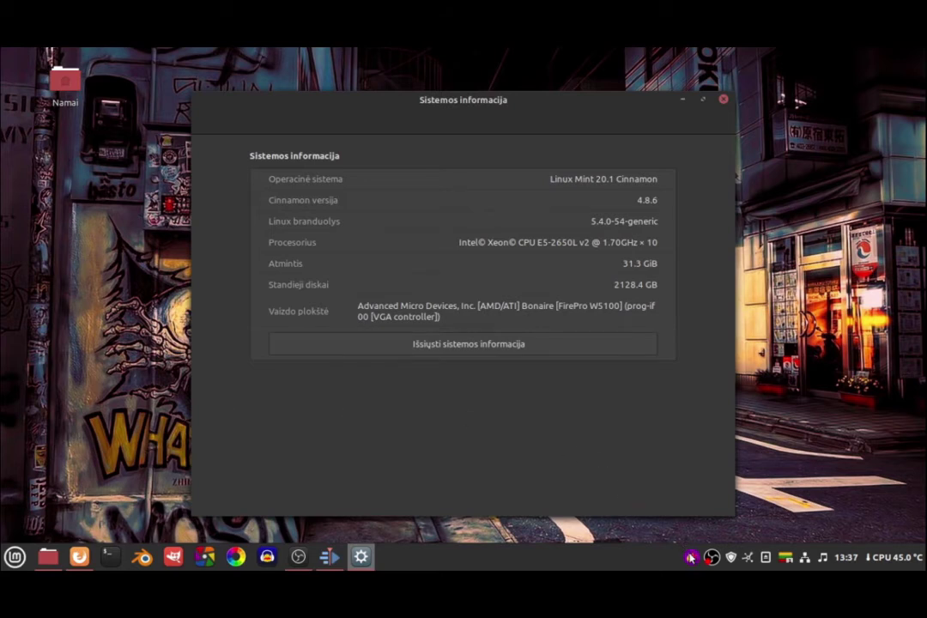
pyautogui.click(691, 558)
pyautogui.moveTo(196, 101); pyautogui.dragTo(821, 450)
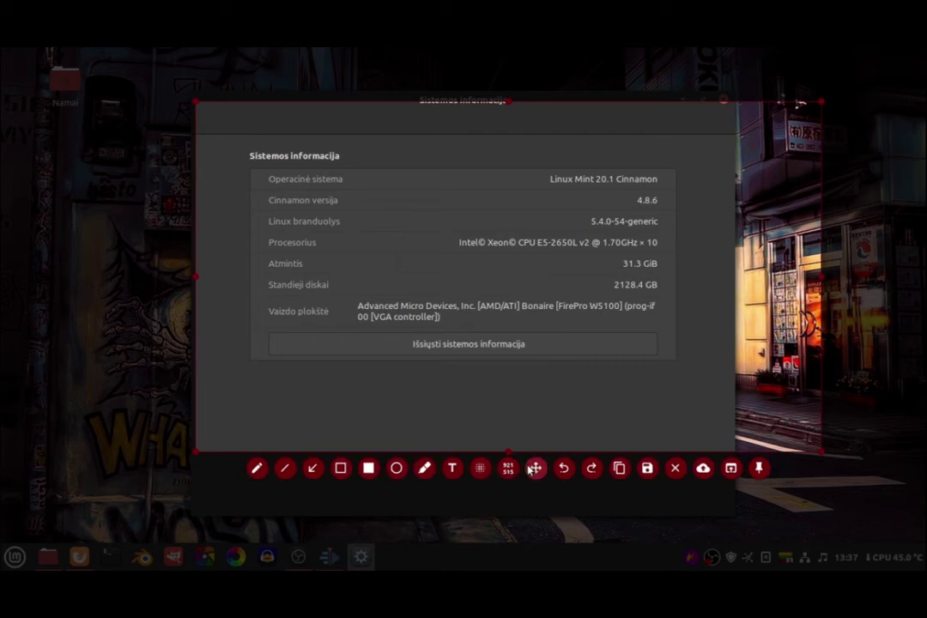
pyautogui.click(424, 467)
pyautogui.moveTo(269, 221)
pyautogui.mouseDown()
pyautogui.moveTo(689, 221)
pyautogui.moveTo(655, 222)
pyautogui.mouseUp()
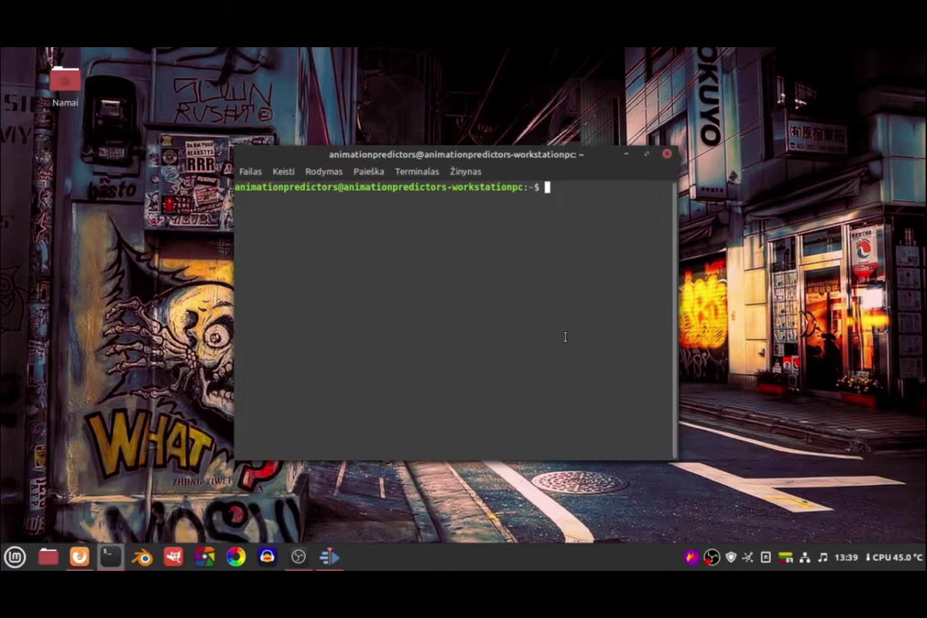
# Step: Run uname -r in the terminal, underline its output in a screen capture that is discarded, and close the terminal
pyautogui.write('uname -r')
pyautogui.press('Return')
pyautogui.press('Print')
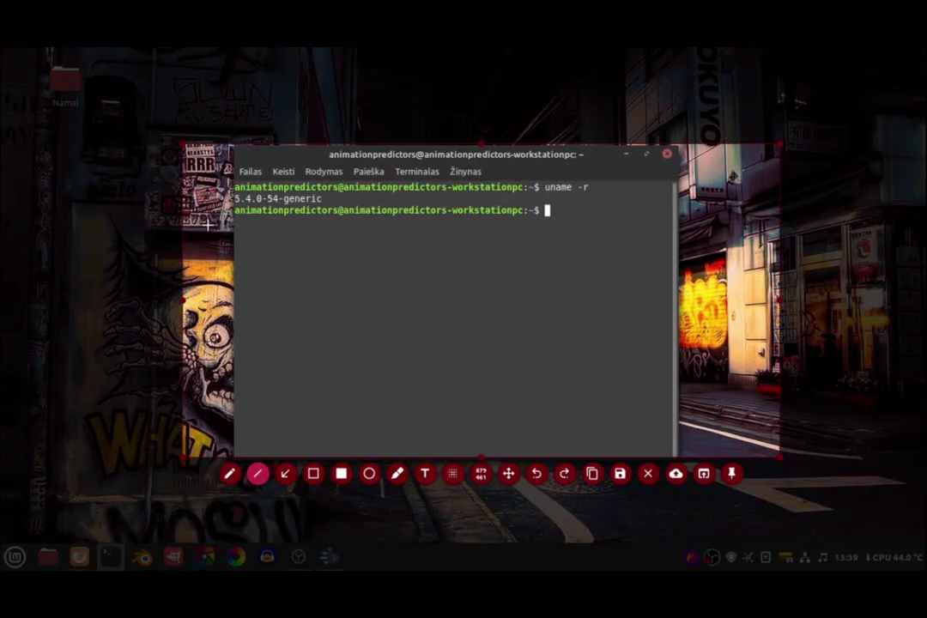
pyautogui.moveTo(227, 204); pyautogui.dragTo(356, 201)
pyautogui.click(647, 473)
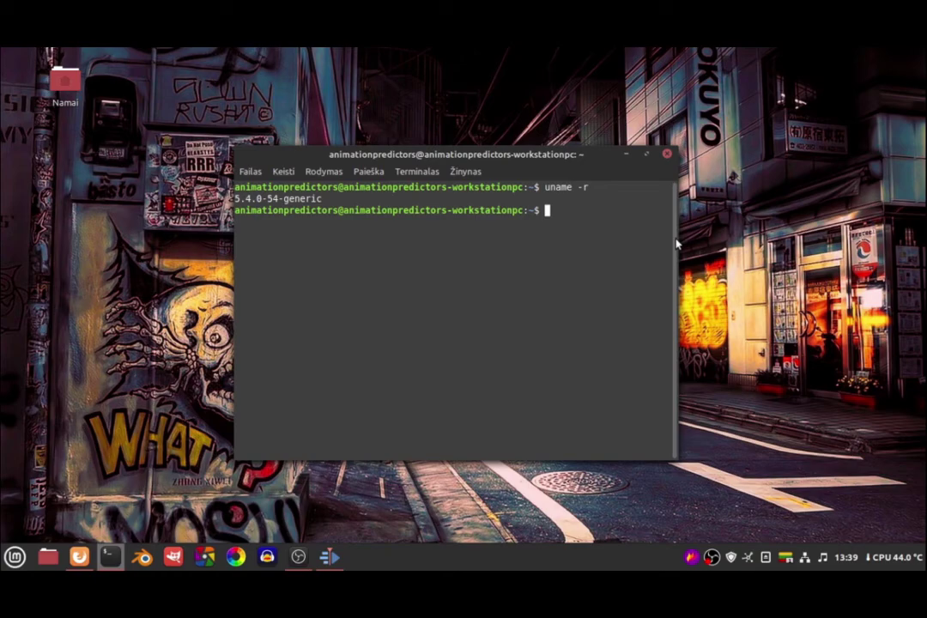
pyautogui.click(667, 153)
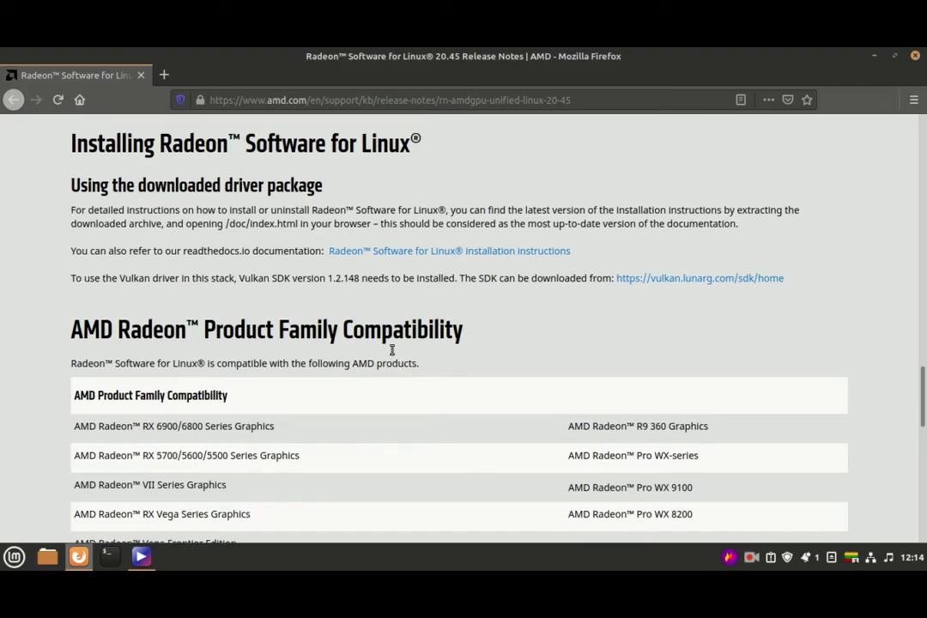
# Step: Examine the download links, installation notes and product family compatibility in AMD's Radeon Software for Linux 20.45 release notes
pyautogui.scroll(3, 392, 350)
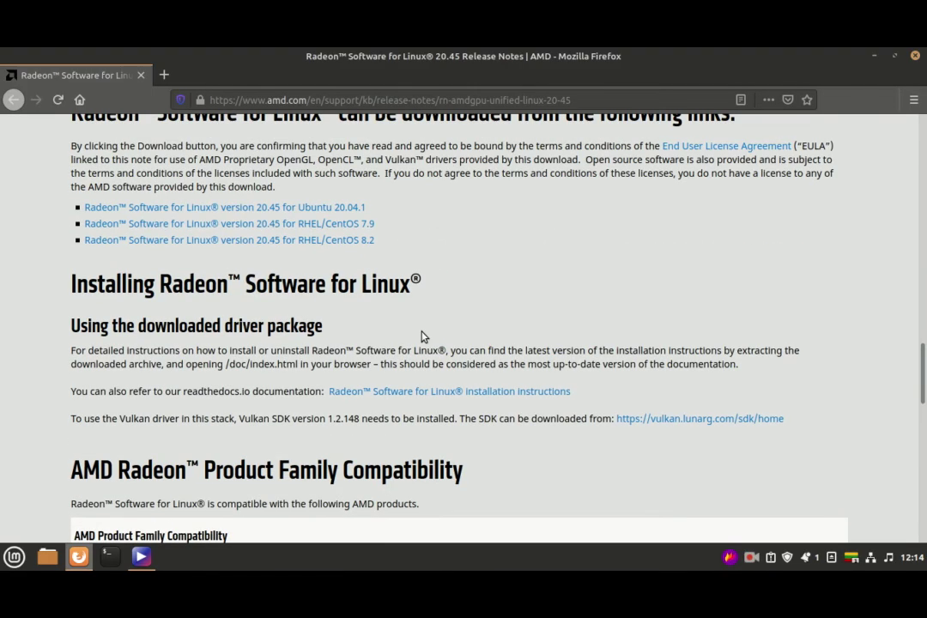
pyautogui.scroll(-2, 422, 337)
pyautogui.scroll(2, 423, 336)
pyautogui.scroll(-3, 428, 332)
pyautogui.scroll(2, 429, 352)
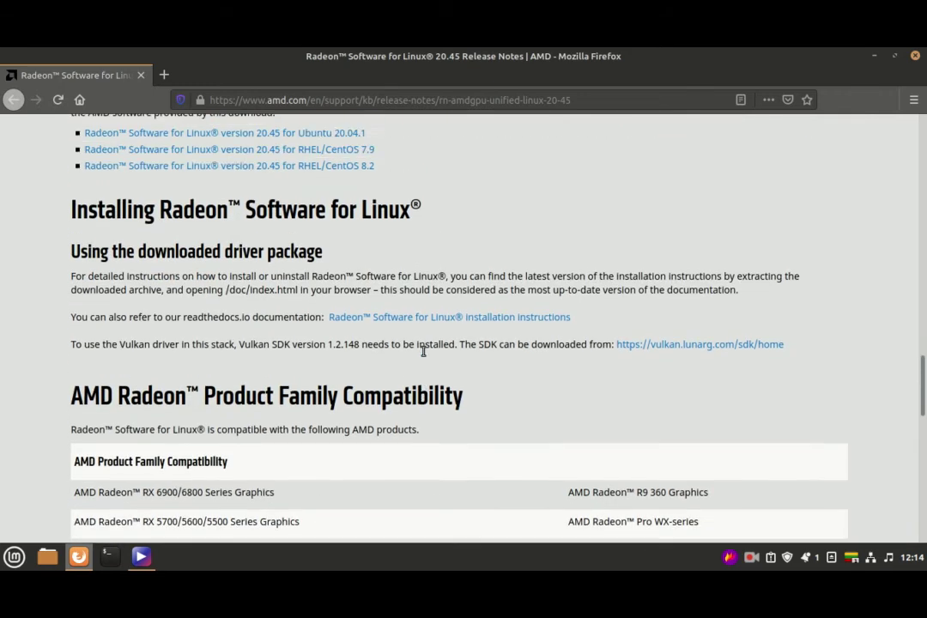
pyautogui.scroll(-5, 433, 396)
pyautogui.scroll(5, 435, 399)
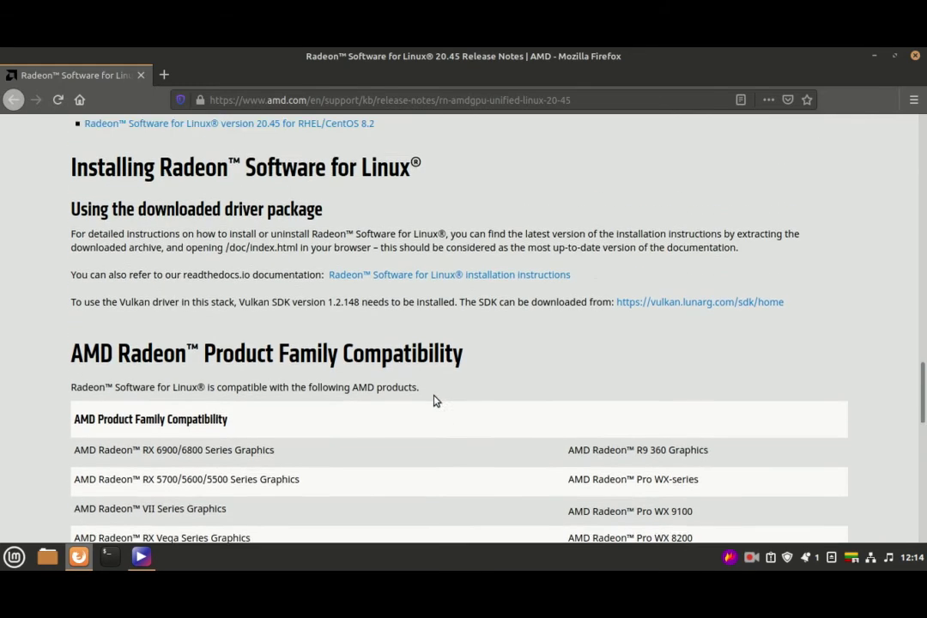
pyautogui.scroll(1, 434, 403)
pyautogui.scroll(-4, 433, 407)
pyautogui.scroll(3, 433, 409)
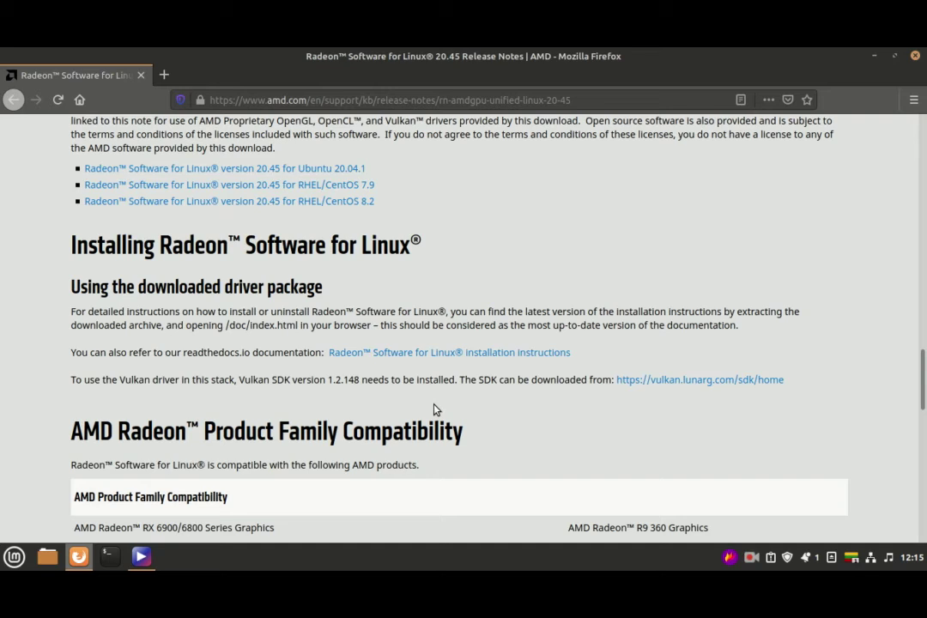
# Step: Download the Ubuntu 20.04.1 package amdgpu-pro-20.45-1188099-ubuntu-20.04.tar.xz to disk and show it in its download folder
pyautogui.click(272, 171)
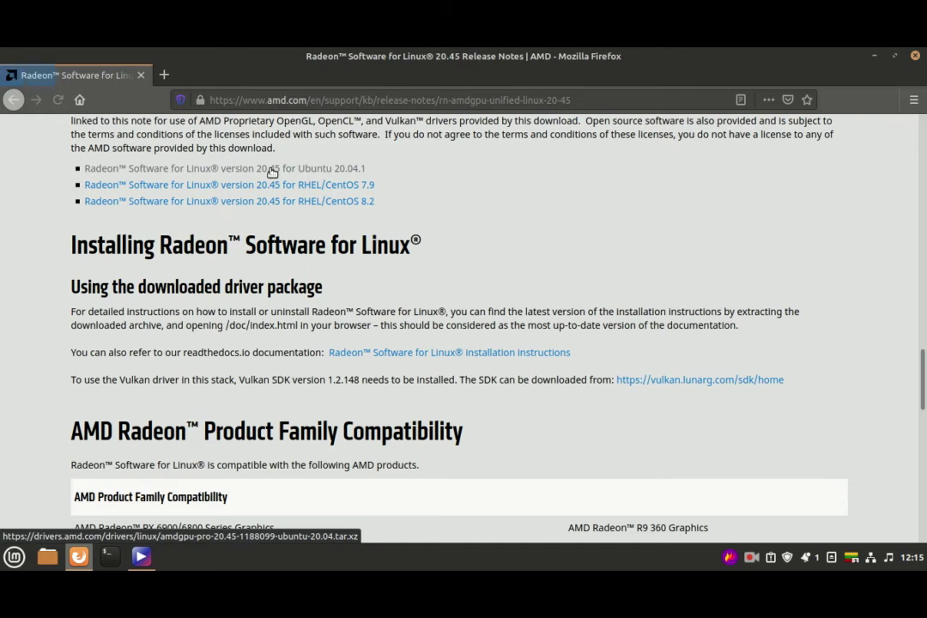
pyautogui.click(386, 330)
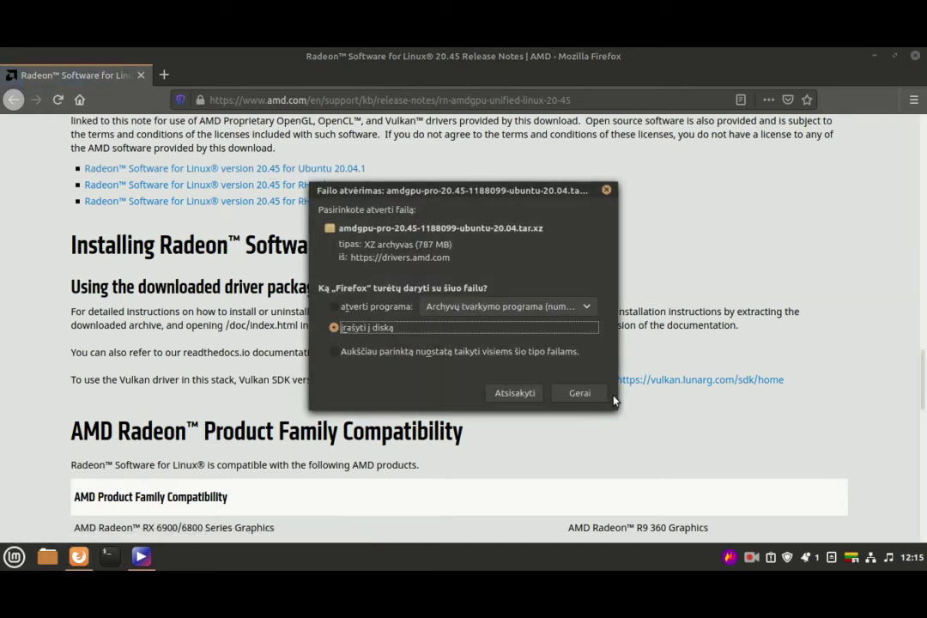
pyautogui.click(581, 393)
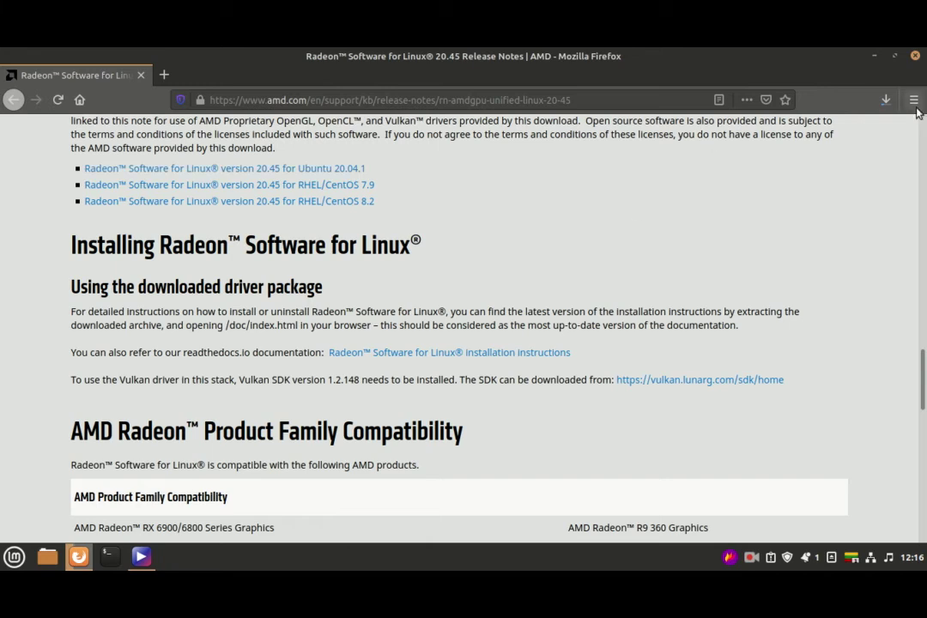
pyautogui.click(886, 101)
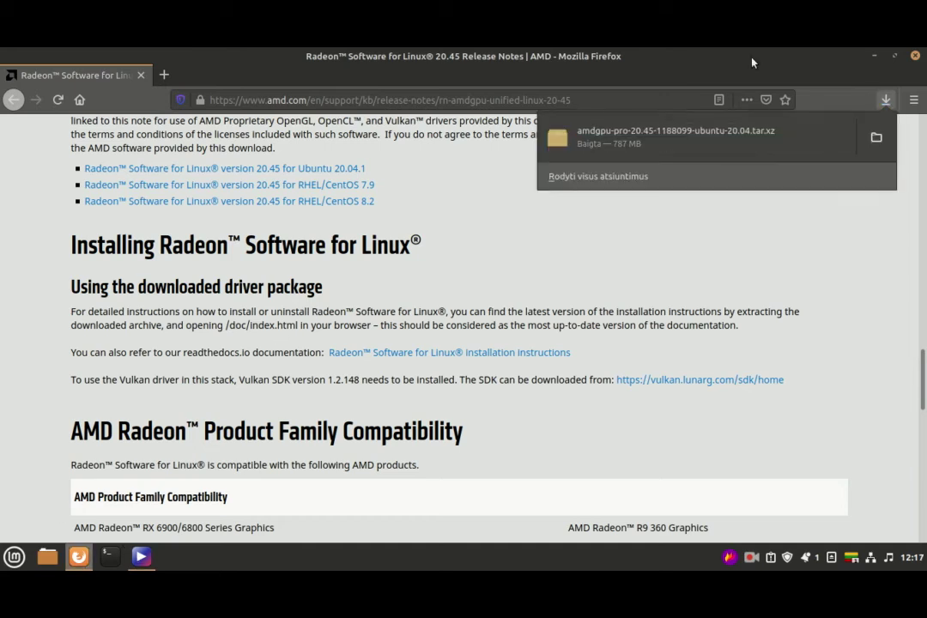
pyautogui.click(906, 142)
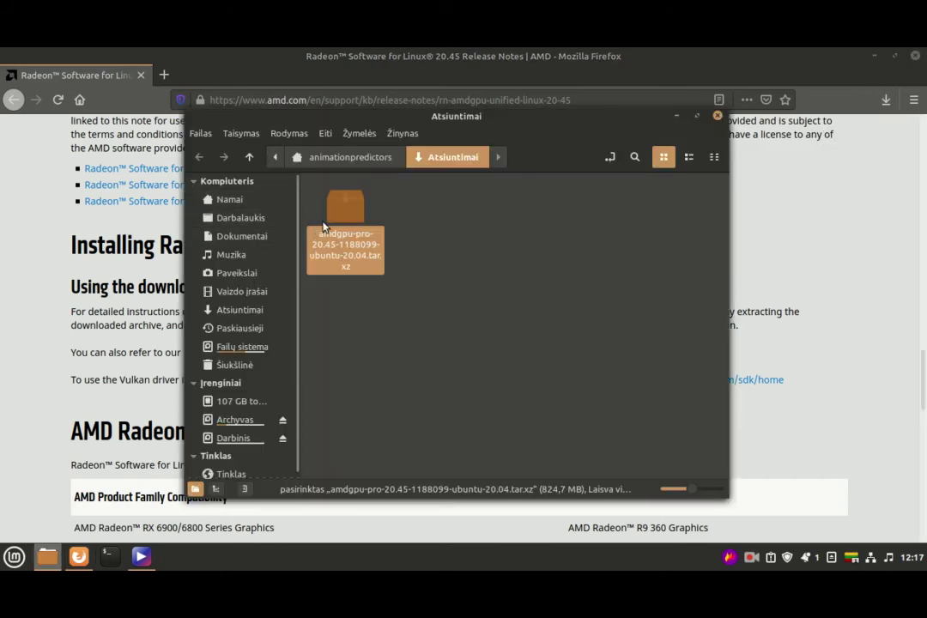
# Step: Extract the amdgpu-pro-20.45-1188099-ubuntu-20.04.tar.xz archive into the same folder and open the extracted folder
pyautogui.rightClick(323, 225)
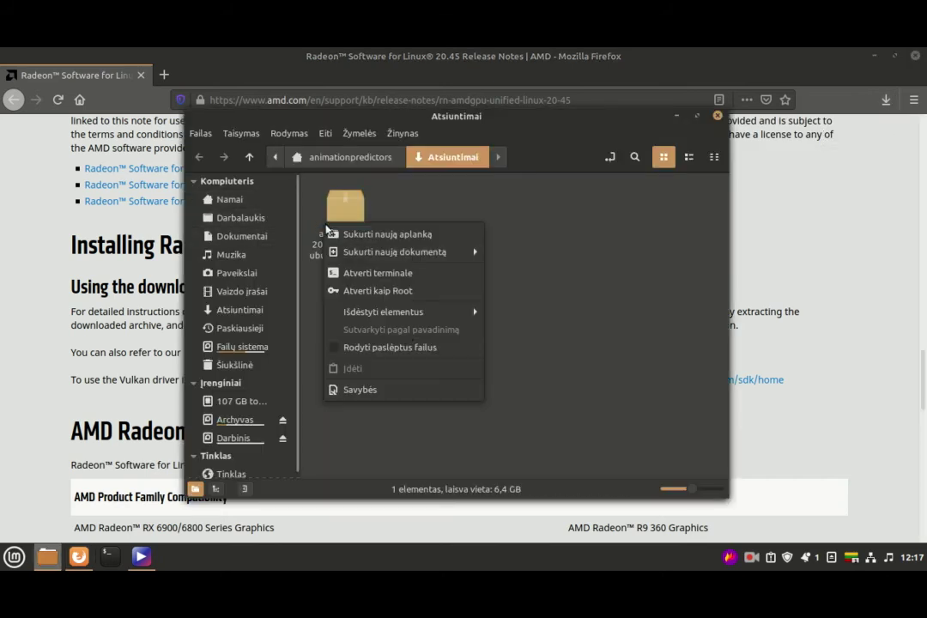
pyautogui.click(525, 274)
pyautogui.rightClick(345, 224)
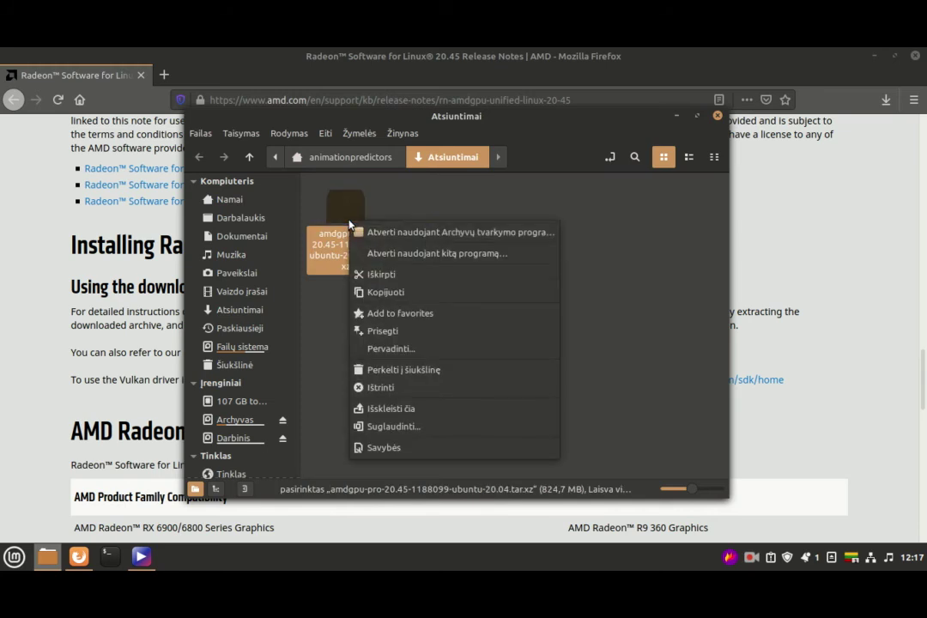
pyautogui.click(404, 406)
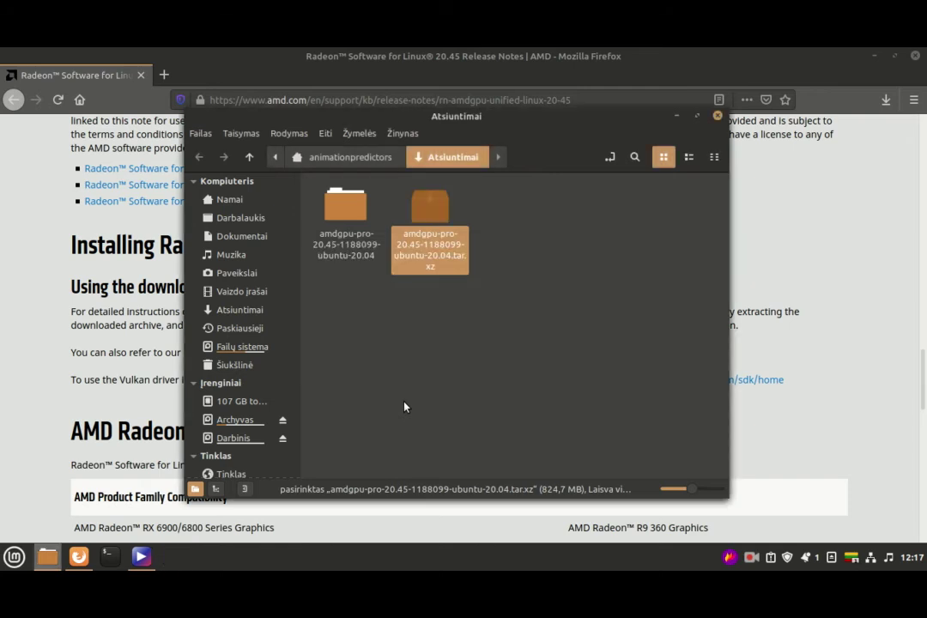
pyautogui.click(404, 407)
pyautogui.doubleClick(356, 233)
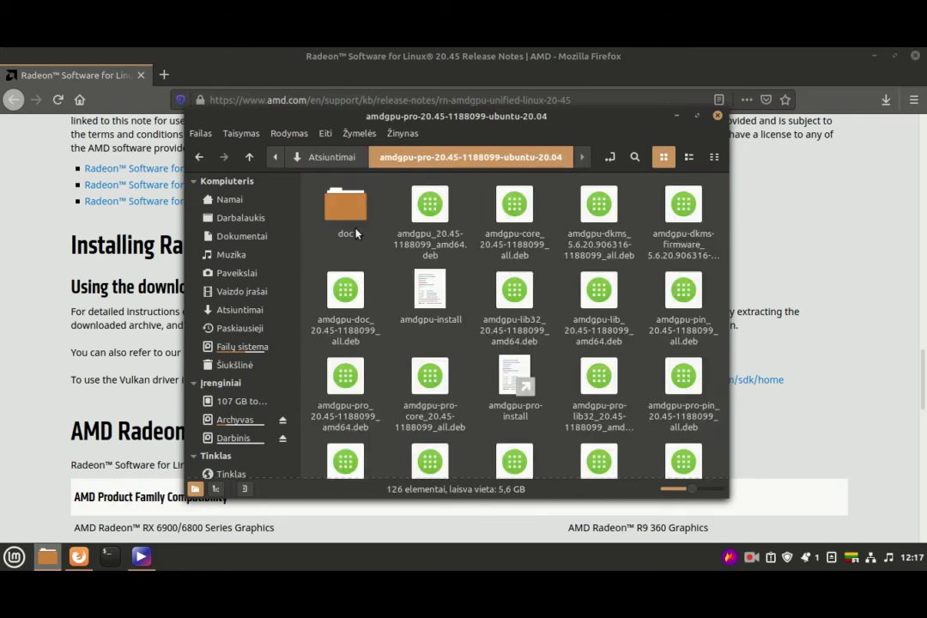
# Step: Switch to the media player, resume playback of gARSAS-pagal kurj.wav, and minimise the player
pyautogui.click(147, 559)
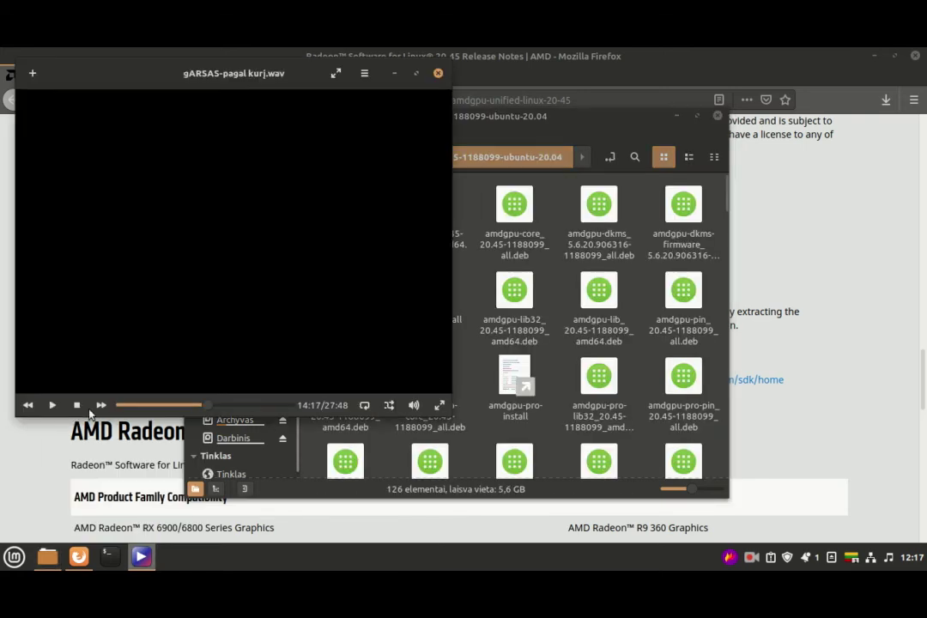
pyautogui.click(52, 405)
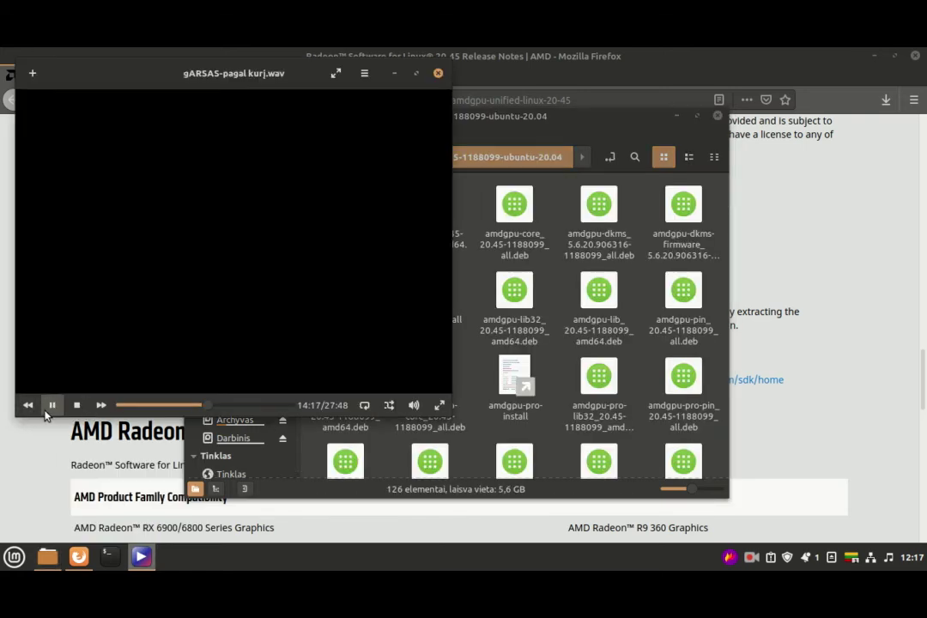
pyautogui.click(393, 75)
# Step: Open a terminal in the extracted driver folder, and open the amdgpu-pro-install script in the text editor at its os_release function
pyautogui.rightClick(476, 270)
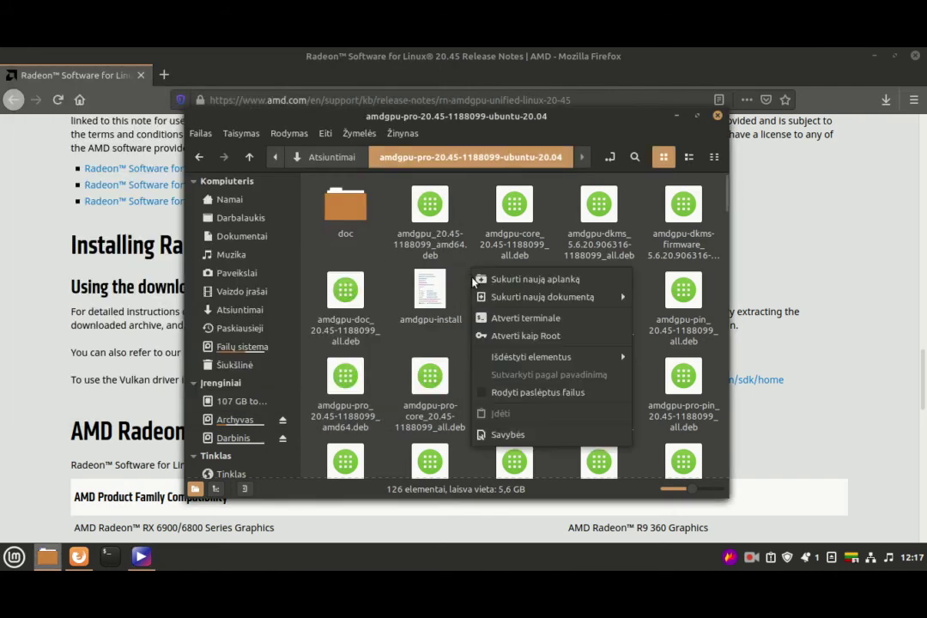
pyautogui.click(511, 319)
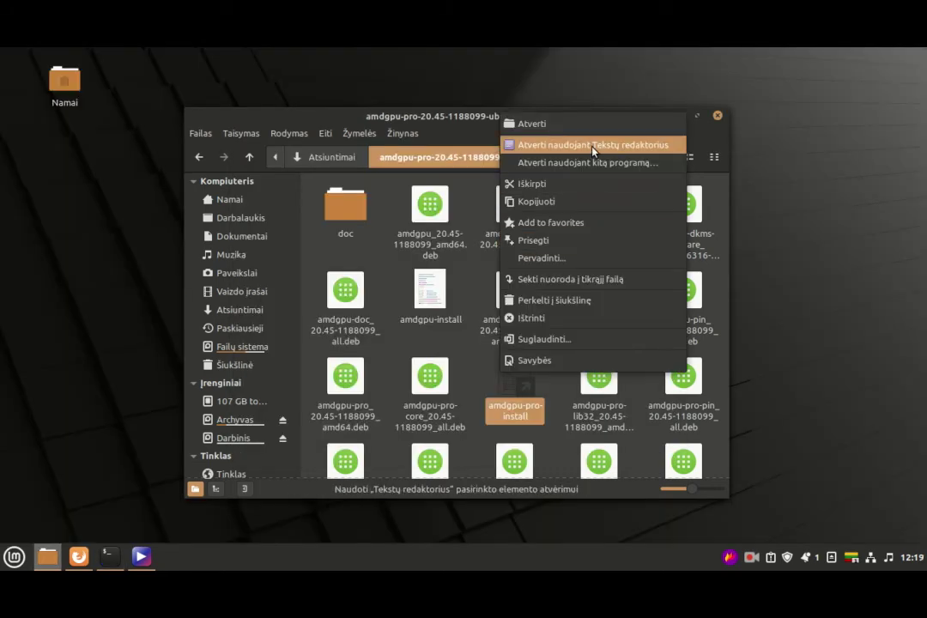
pyautogui.click(591, 151)
pyautogui.scroll(-15, 444, 274)
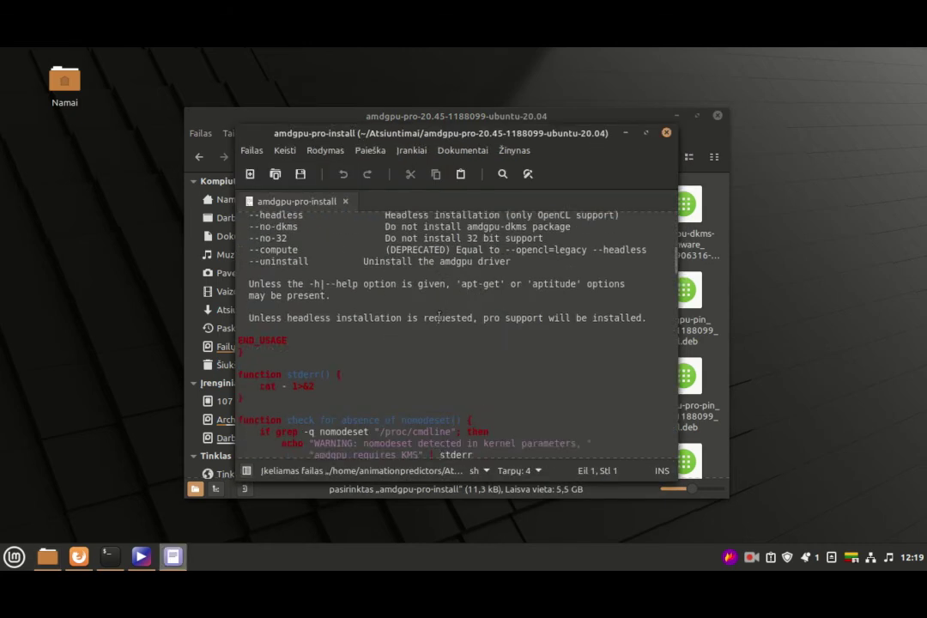
pyautogui.scroll(-12, 438, 318)
pyautogui.scroll(-8, 438, 316)
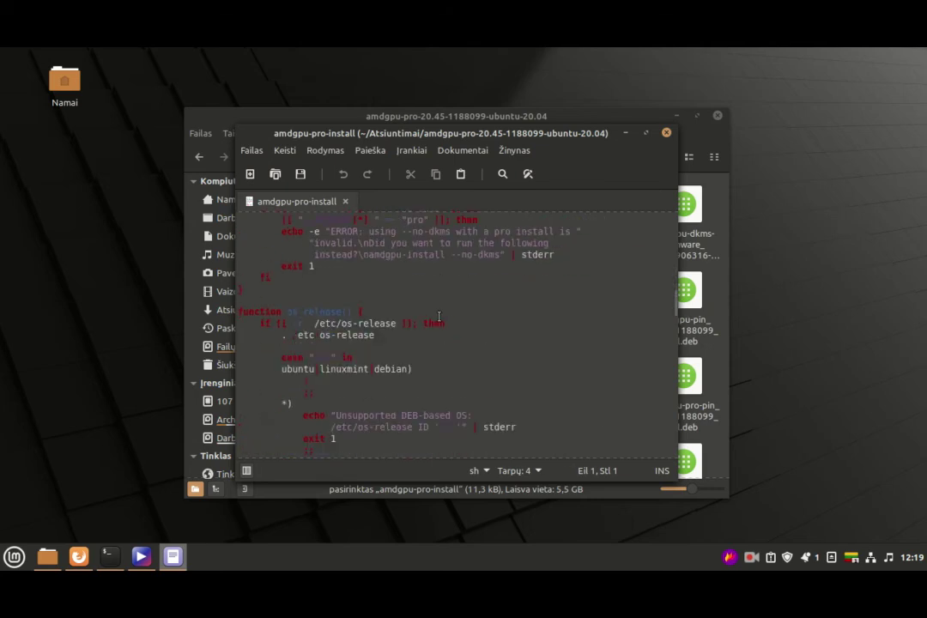
# Step: Add |pop after debian in the script's supported distributions line, following ubuntu and linuxmint
pyautogui.click(408, 370)
pyautogui.press('BackSpace')
pyautogui.click(409, 368)
pyautogui.write('|pop')
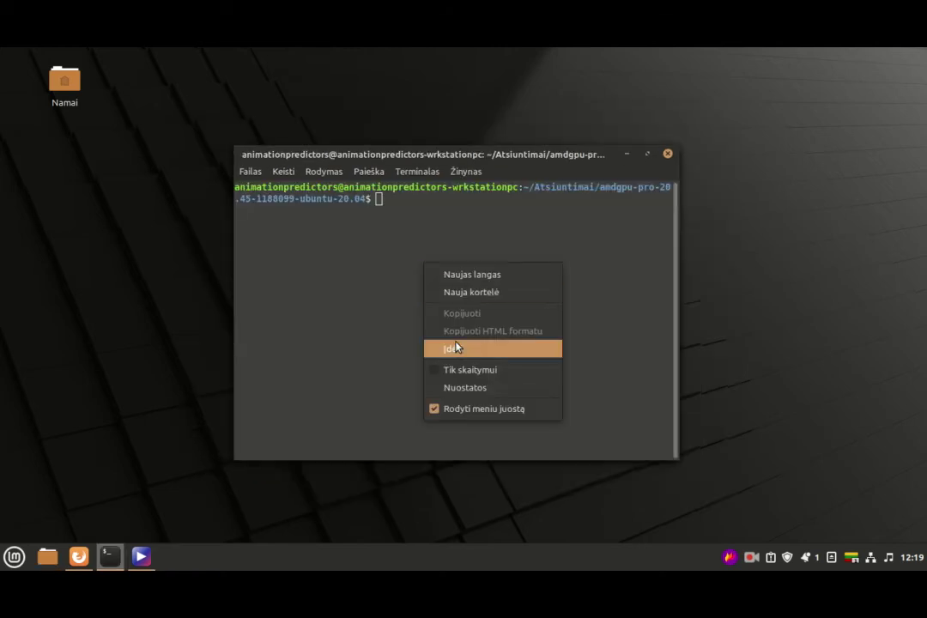
# Step: Paste the command sudo apt install build-essential dkms into the terminal in the driver folder, and erase it without running it
pyautogui.click(456, 348)
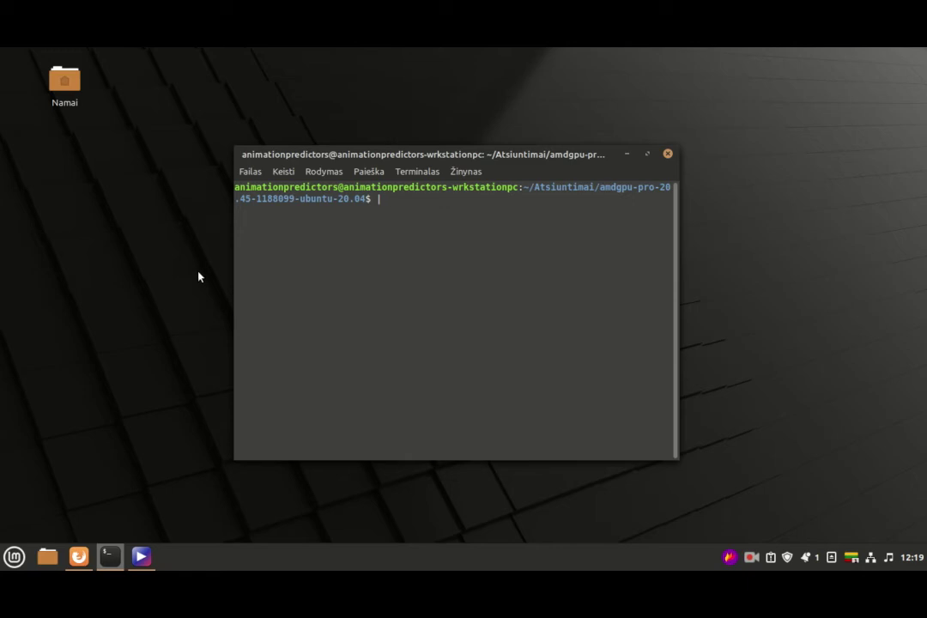
pyautogui.rightClick(418, 245)
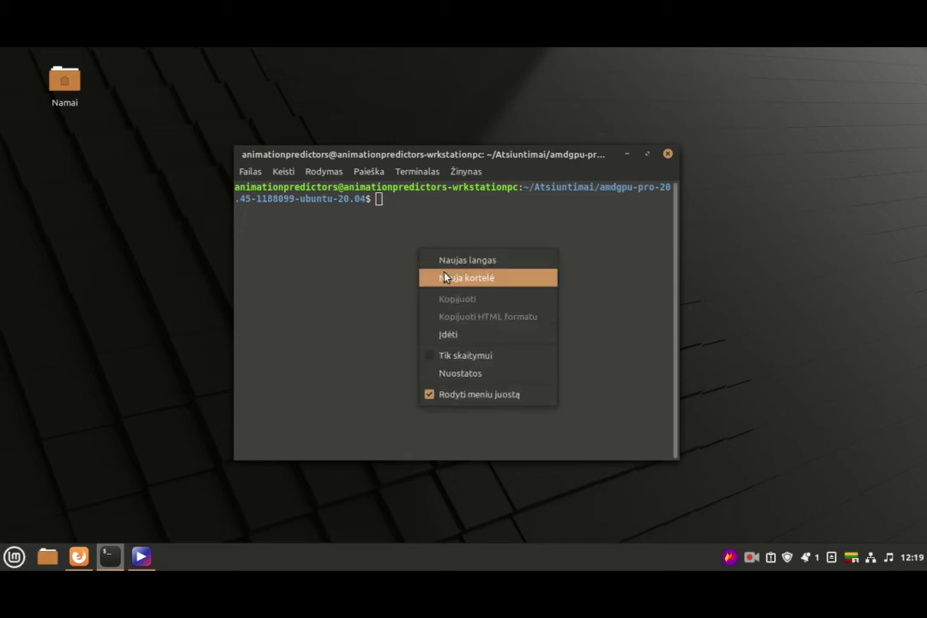
pyautogui.click(456, 334)
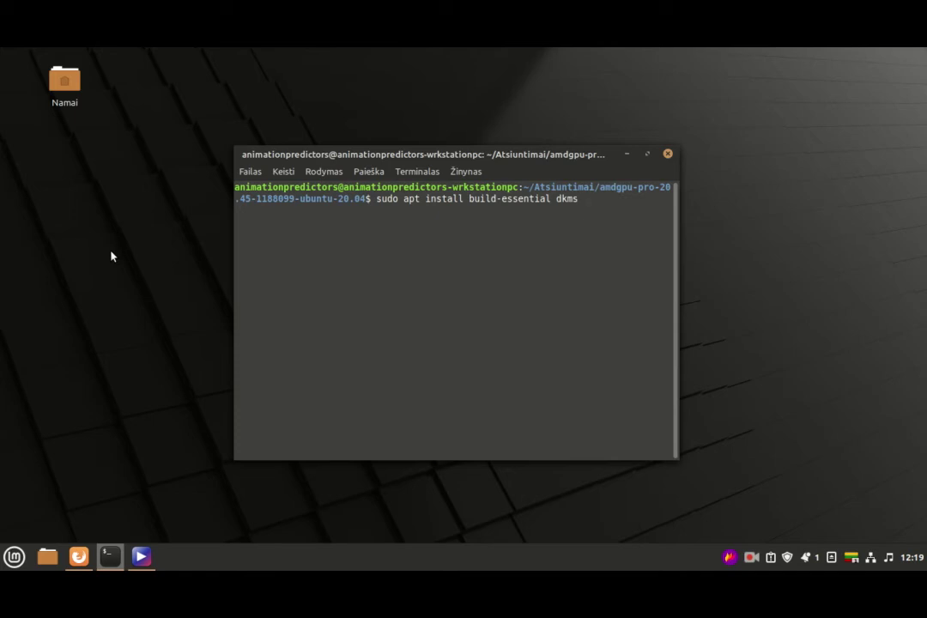
pyautogui.press('BackSpace')
pyautogui.press('BackSpace')
pyautogui.press('BackSpace')
pyautogui.press('BackSpace')
pyautogui.press('BackSpace')
pyautogui.press('BackSpace')
pyautogui.press('BackSpace')
pyautogui.press('BackSpace')
pyautogui.press('BackSpace')
pyautogui.press('BackSpace')
pyautogui.press('BackSpace')
pyautogui.press('BackSpace')
pyautogui.press('BackSpace')
pyautogui.press('BackSpace')
pyautogui.press('BackSpace')
pyautogui.press('BackSpace')
pyautogui.press('BackSpace')
pyautogui.press('BackSpace')
pyautogui.press('BackSpace')
pyautogui.press('BackSpace')
pyautogui.press('BackSpace')
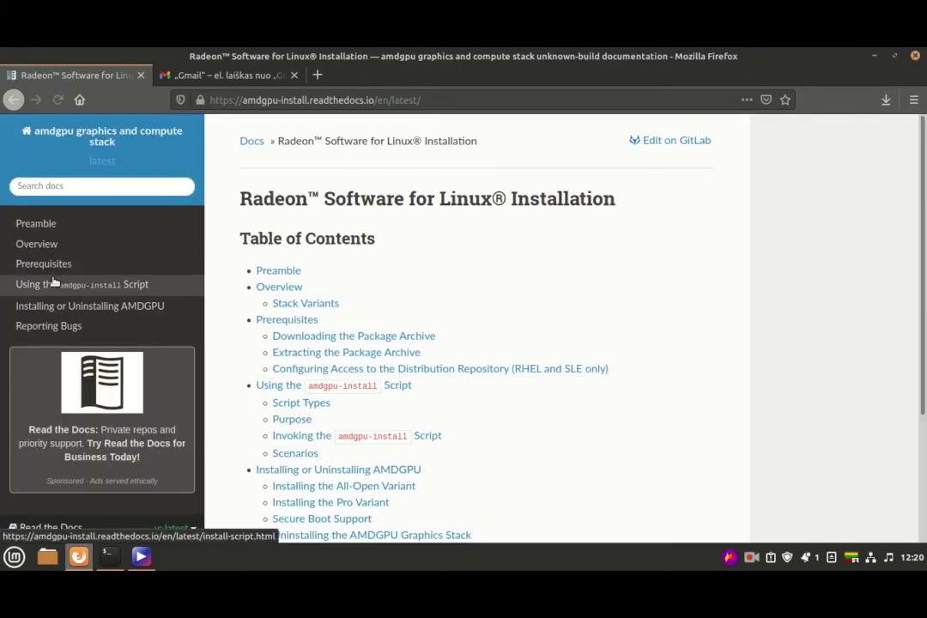
# Step: Open the Installing or Uninstalling AMDGPU documentation page and find the table of Pro variant install commands
pyautogui.click(84, 303)
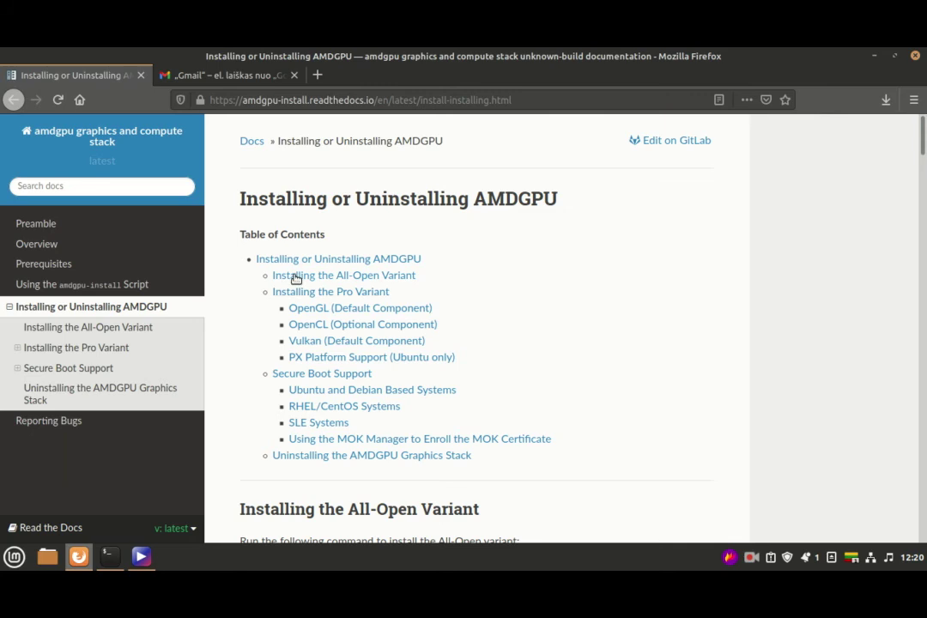
pyautogui.click(318, 258)
pyautogui.scroll(-5, 258, 360)
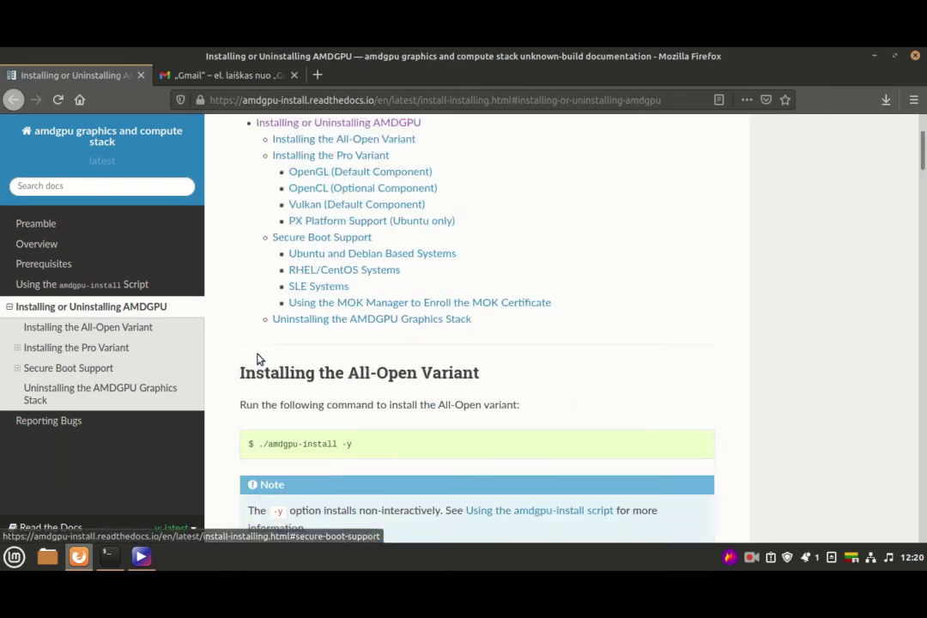
pyautogui.scroll(-3, 259, 360)
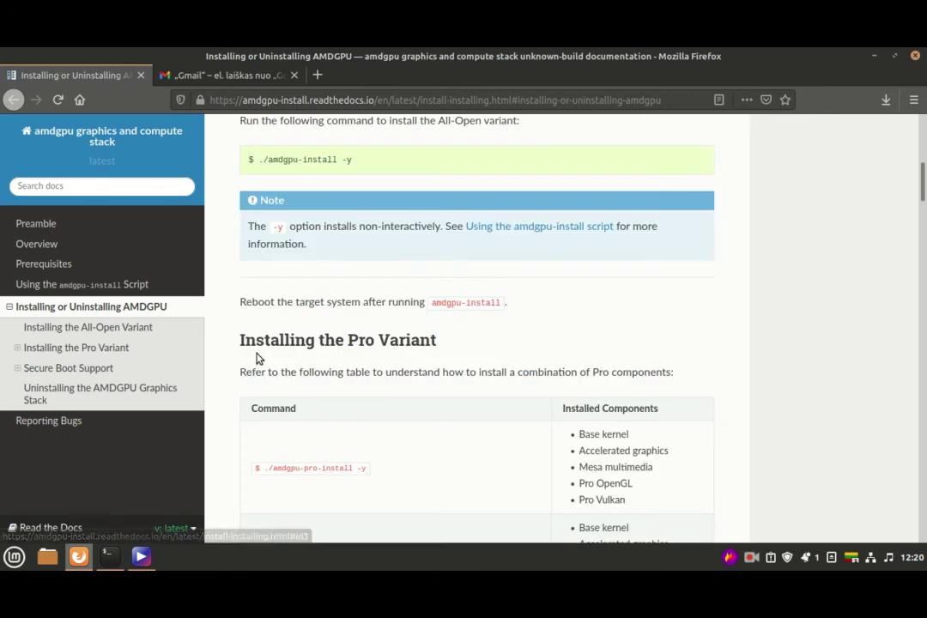
pyautogui.scroll(2, 320, 269)
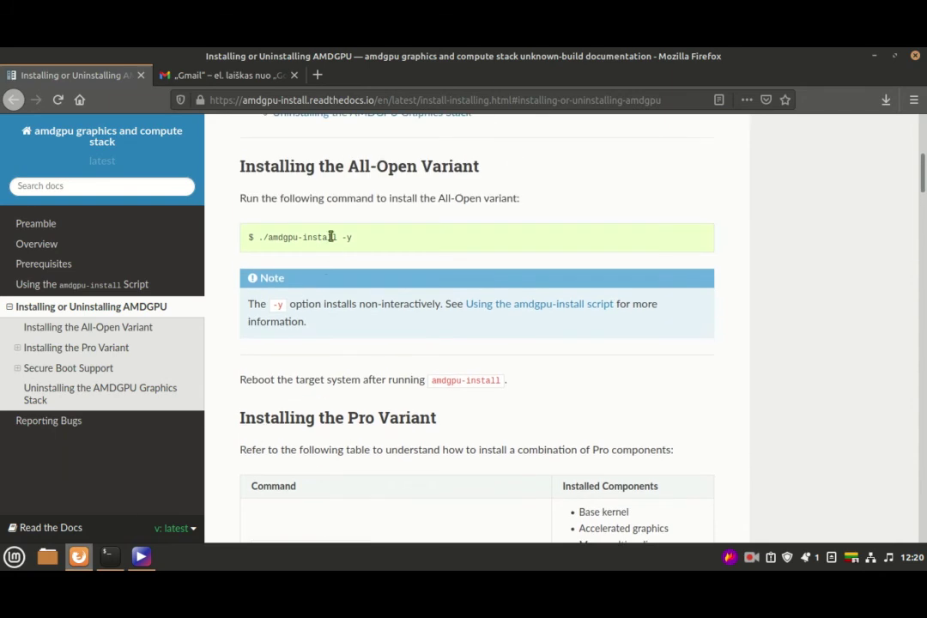
pyautogui.scroll(-6, 393, 299)
pyautogui.scroll(-1, 391, 298)
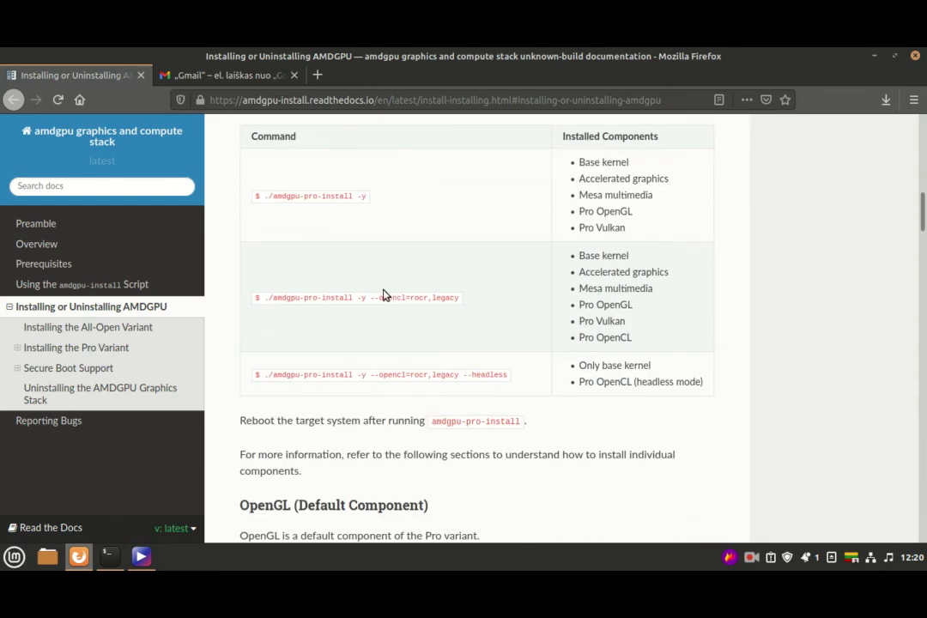
# Step: Copy the headless OpenCL command ./amdgpu-pro-install -y --opencl=rocr,legacy --headless from the Pro variant table
pyautogui.tripleClick(373, 375)
pyautogui.click(373, 375)
pyautogui.moveTo(264, 375); pyautogui.dragTo(500, 374)
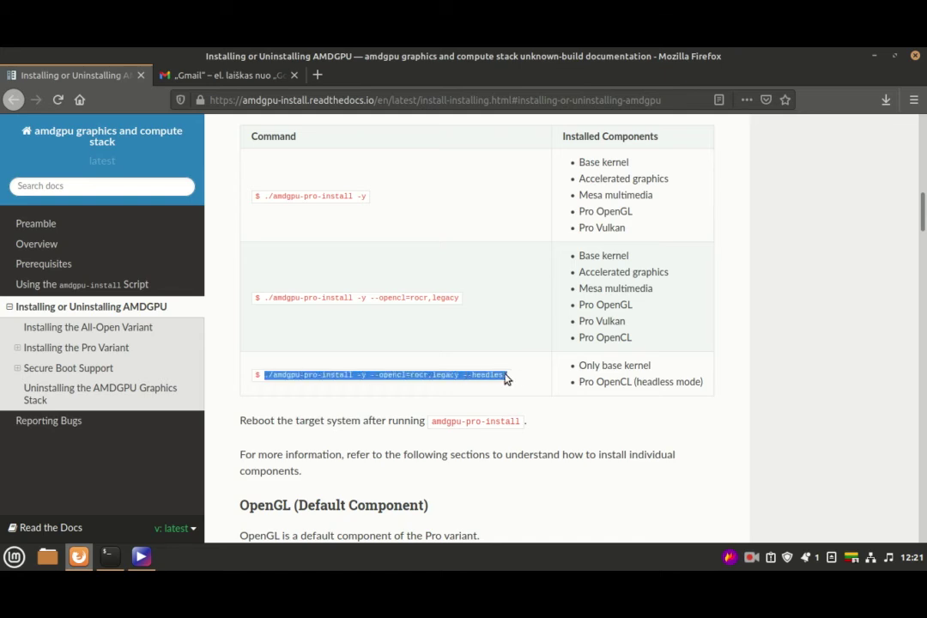
pyautogui.rightClick(468, 380)
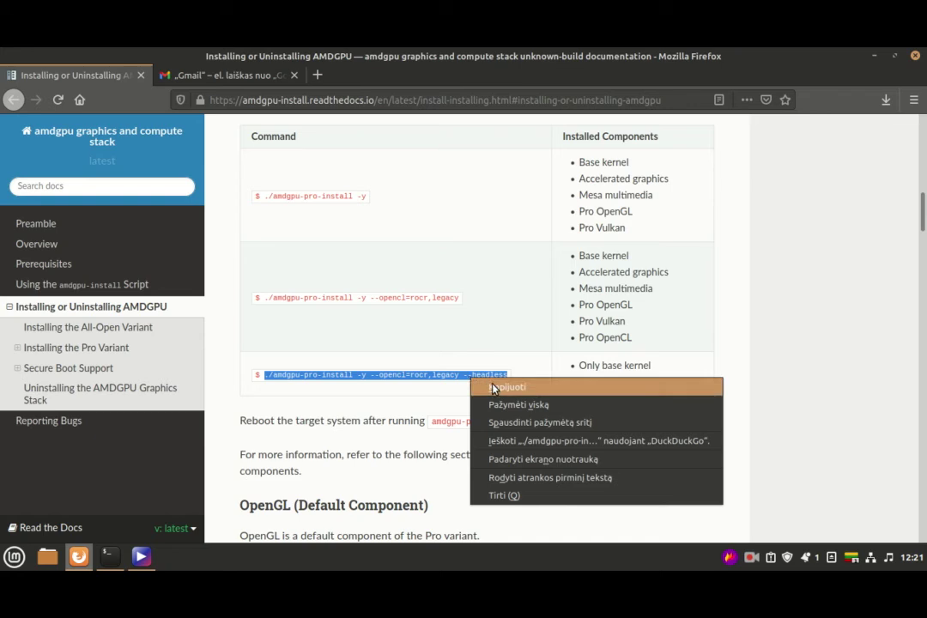
pyautogui.click(496, 387)
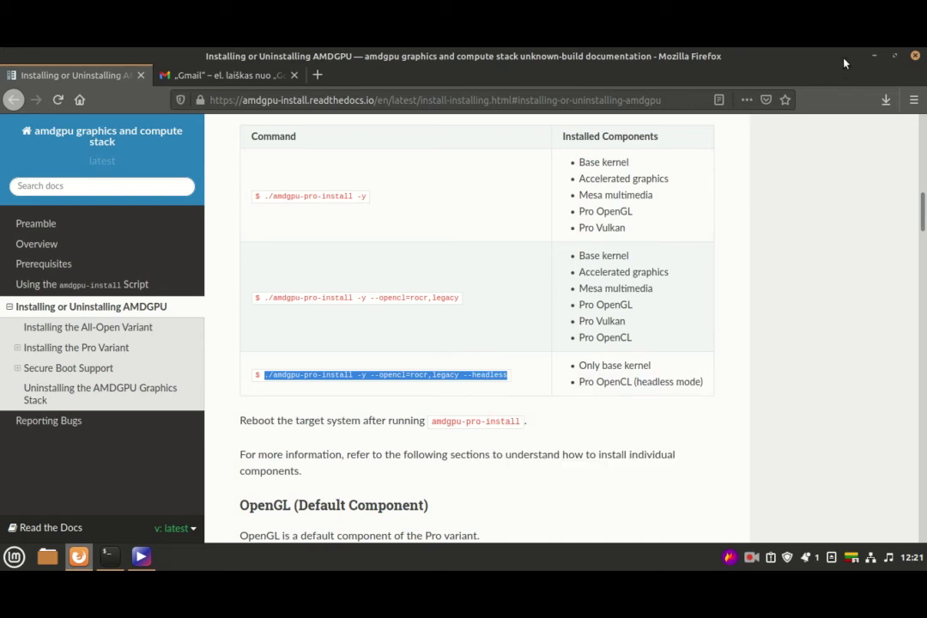
# Step: Return to the terminal, erase the existing ./amdgpu-pro-install text, and paste the copied headless OpenCL install command without running it
pyautogui.click(893, 55)
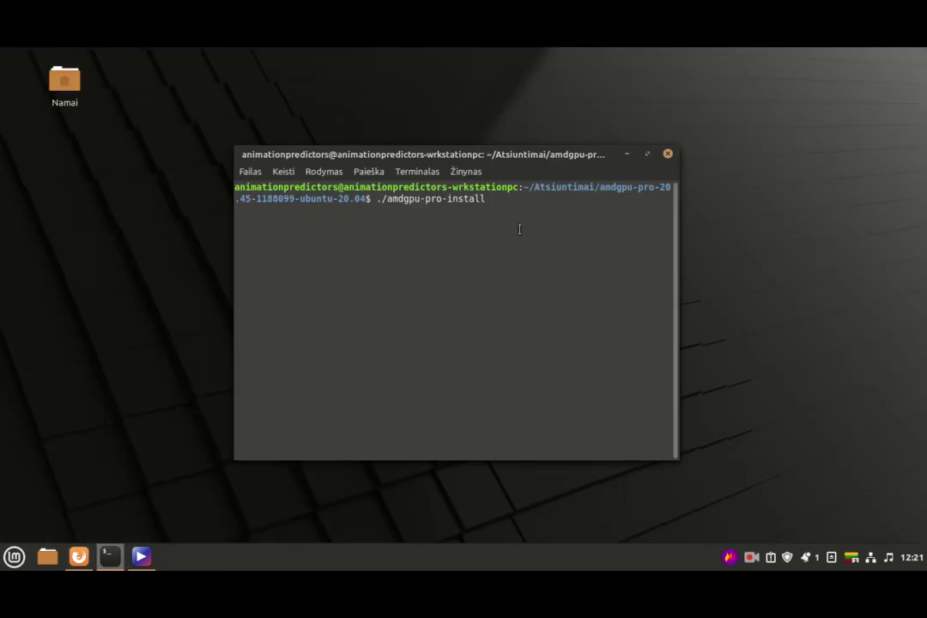
pyautogui.press('BackSpace')
pyautogui.press('BackSpace')
pyautogui.press('BackSpace')
pyautogui.press('BackSpace')
pyautogui.press('BackSpace')
pyautogui.press('BackSpace')
pyautogui.press('BackSpace')
pyautogui.press('BackSpace')
pyautogui.press('BackSpace')
pyautogui.press('BackSpace')
pyautogui.press('BackSpace')
pyautogui.press('BackSpace')
pyautogui.press('BackSpace')
pyautogui.press('BackSpace')
pyautogui.press('BackSpace')
pyautogui.press('BackSpace')
pyautogui.press('BackSpace')
pyautogui.press('BackSpace')
pyautogui.press('BackSpace')
pyautogui.press('BackSpace')
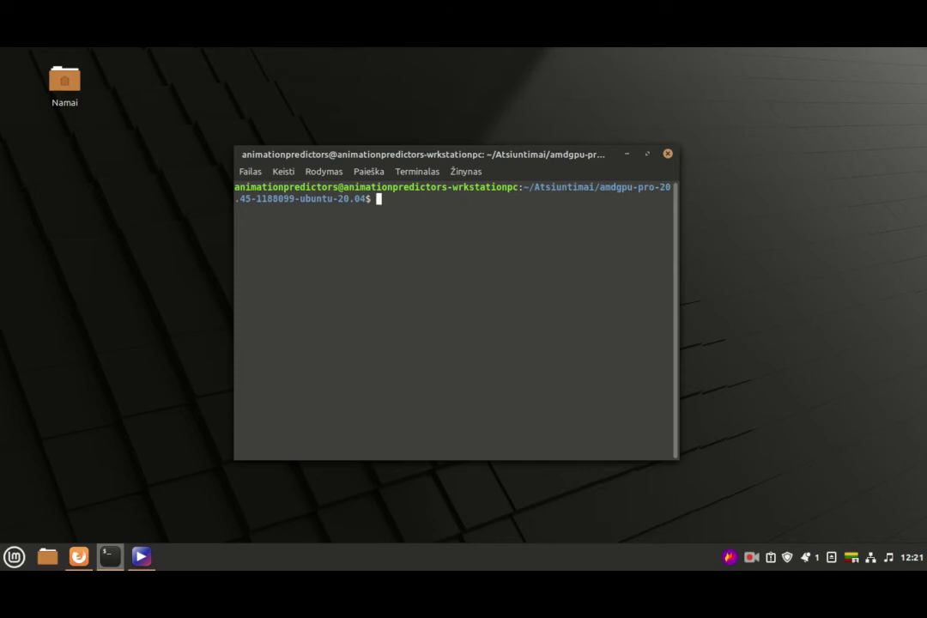
pyautogui.rightClick(451, 223)
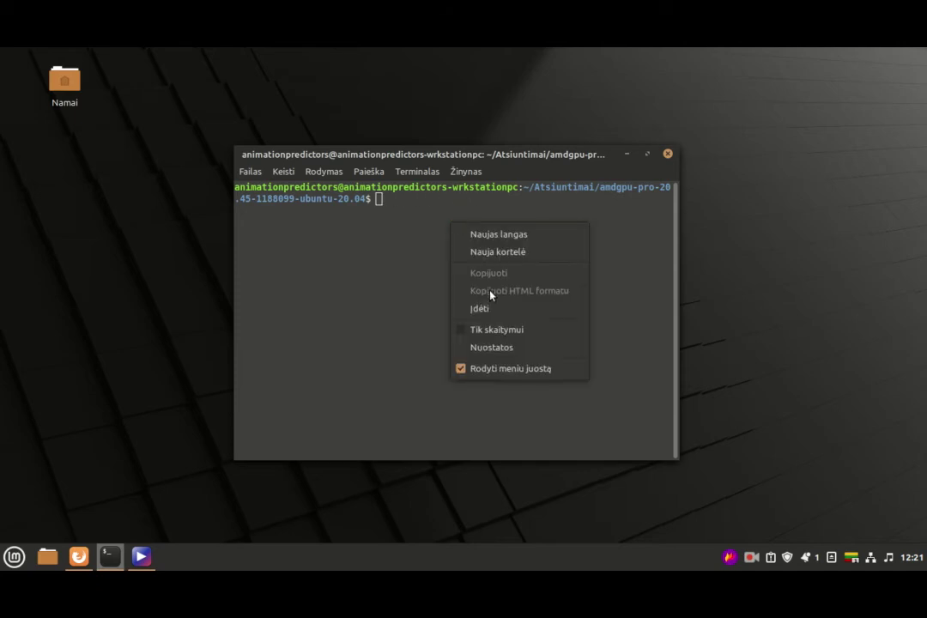
pyautogui.click(465, 291)
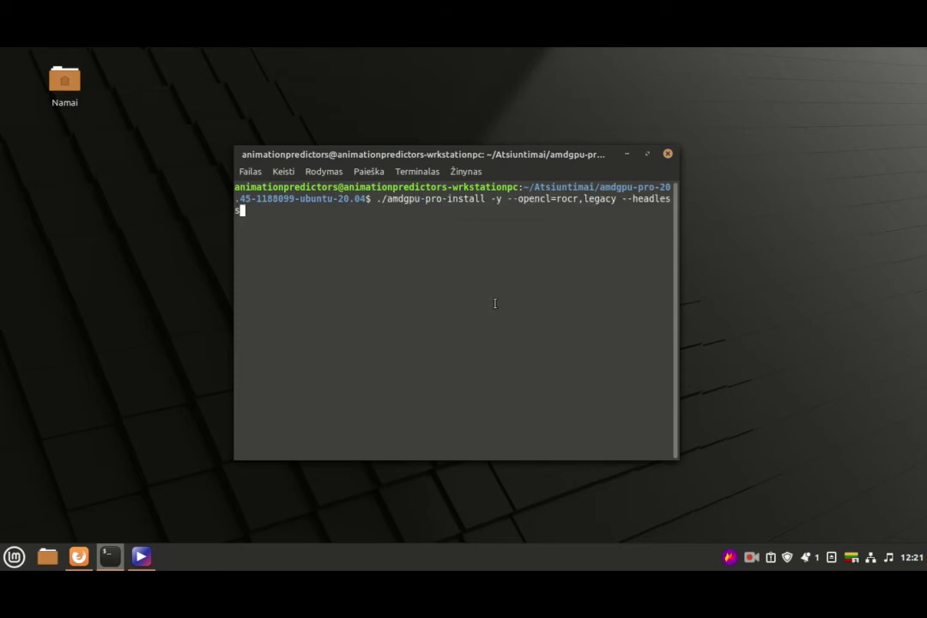
# Step: Switch to the media player, resume playback of gARSAS-pagal kurj.wav, and minimise the player
pyautogui.click(141, 556)
pyautogui.press('Left')
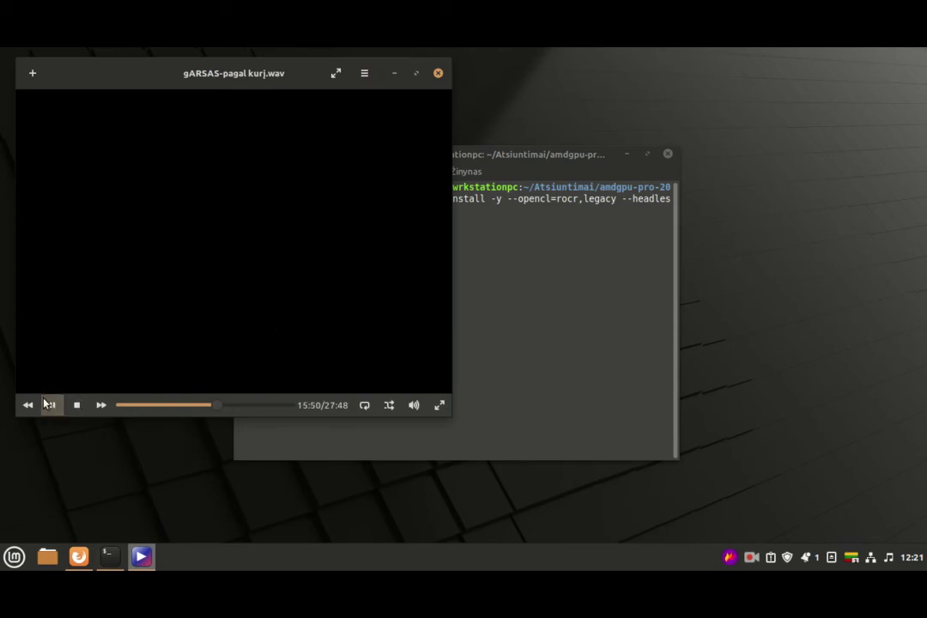
pyautogui.click(394, 73)
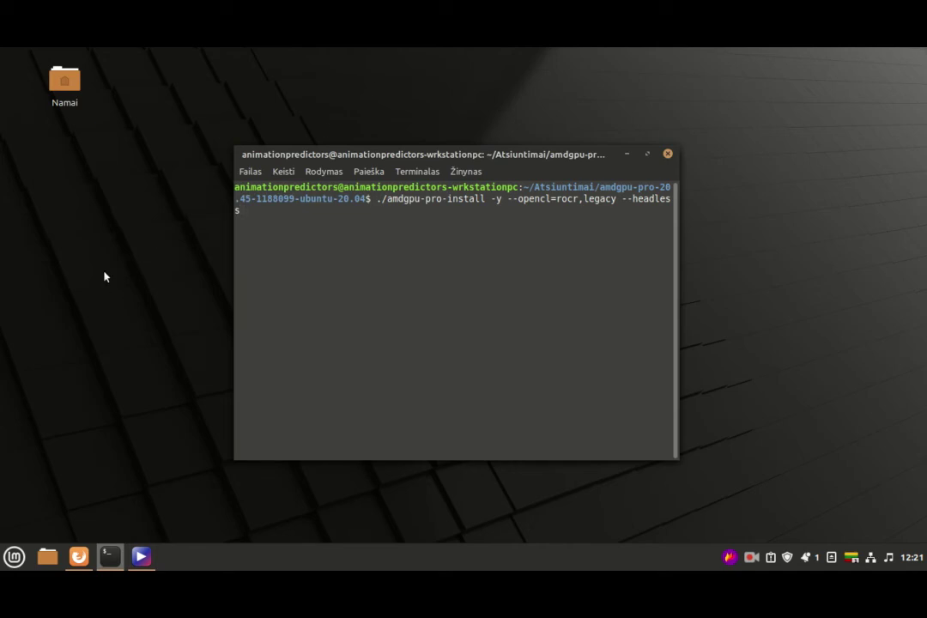
# Step: Replace rocr with pal in the pasted command, making the option --opencl=pal,legacy
pyautogui.press('Left')
pyautogui.press('Left')
pyautogui.press('Left')
pyautogui.press('Left')
pyautogui.press('Left')
pyautogui.press('Left')
pyautogui.press('Left')
pyautogui.press('Left')
pyautogui.press('Left')
pyautogui.press('Left')
pyautogui.press('Left')
pyautogui.press('Left')
pyautogui.press('Left')
pyautogui.press('Left')
pyautogui.press('Left')
pyautogui.press('Left')
pyautogui.press('Left')
pyautogui.press('Left')
pyautogui.press('Left')
pyautogui.press('Left')
pyautogui.press('Left')
pyautogui.press('Left')
pyautogui.press('Left')
pyautogui.press('Right')
pyautogui.press('Right')
pyautogui.press('Right')
pyautogui.press('Right')
pyautogui.press('Right')
pyautogui.press('Right')
pyautogui.press('Right')
pyautogui.press('Right')
pyautogui.press('Right')
pyautogui.press('Delete')
pyautogui.press('Delete')
pyautogui.press('Delete')
pyautogui.press('Delete')
pyautogui.press('Delete')
pyautogui.write('pal,')
# Step: Remove the --headless option from the end of the install command
pyautogui.press('Right')
pyautogui.press('Right')
pyautogui.press('Right')
pyautogui.press('Right')
pyautogui.press('Right')
pyautogui.press('Right')
pyautogui.press('Delete')
pyautogui.press('Delete')
pyautogui.press('Delete')
pyautogui.press('Delete')
pyautogui.press('Delete')
pyautogui.press('Delete')
pyautogui.press('Delete')
pyautogui.press('Delete')
pyautogui.press('Delete')
pyautogui.press('Delete')
pyautogui.press('Delete')
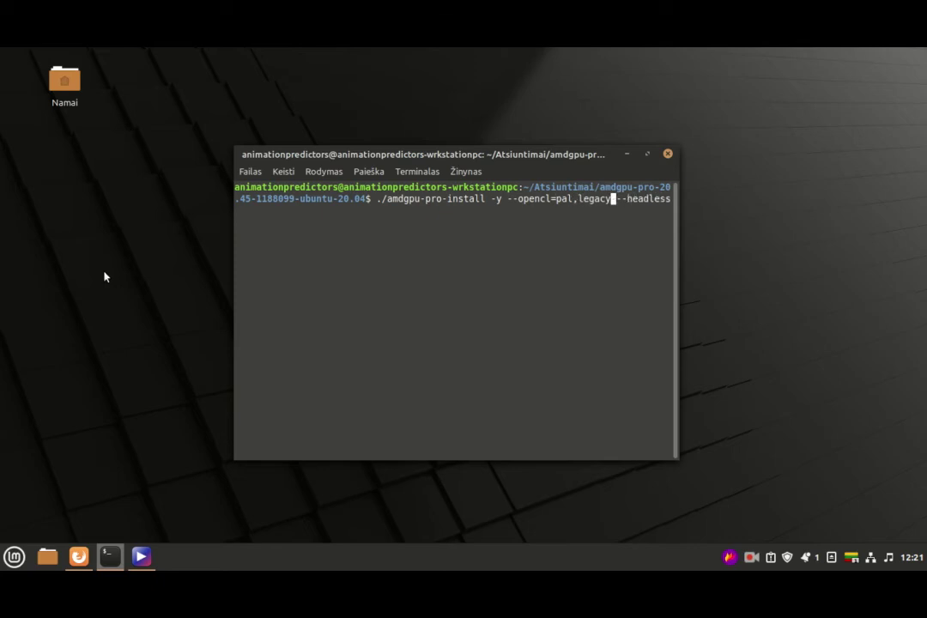
# Step: Remove the -y option and its extra space, leaving ./amdgpu-pro-install --opencl=pal,legacy with the cursor at the end of the line
pyautogui.press('Left')
pyautogui.press('Left')
pyautogui.press('Left')
pyautogui.press('Left')
pyautogui.press('Left')
pyautogui.press('Left')
pyautogui.press('Left')
pyautogui.press('Left')
pyautogui.press('Left')
pyautogui.press('Left')
pyautogui.press('Left')
pyautogui.press('Left')
pyautogui.press('Left')
pyautogui.press('Left')
pyautogui.press('Left')
pyautogui.press('Left')
pyautogui.press('Left')
pyautogui.press('Left')
pyautogui.press('Left')
pyautogui.press('Left')
pyautogui.press('Delete')
pyautogui.press('Delete')
pyautogui.press('BackSpace')
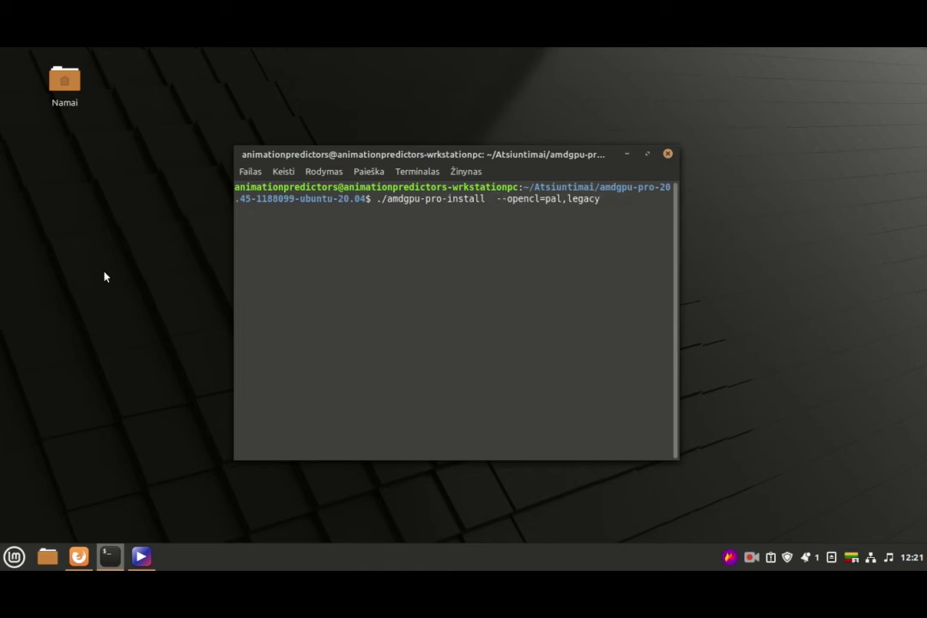
pyautogui.press('End')
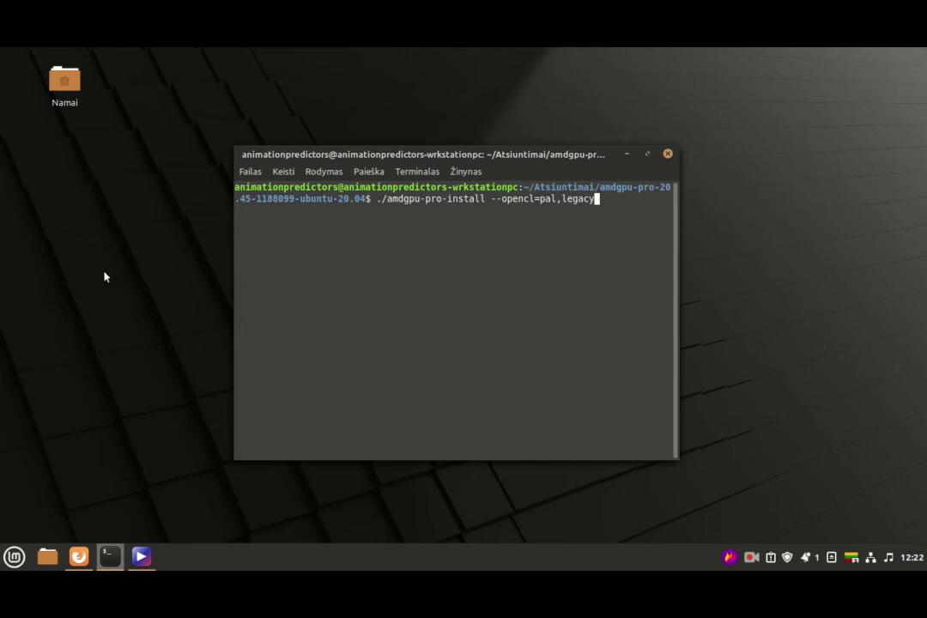
# Step: Try alternative --opencl values in the install command, changing the order and combination of legacy and pal, and end with pal,legacy
pyautogui.press('Left')
pyautogui.press('Left')
pyautogui.press('Left')
pyautogui.press('Left')
pyautogui.press('Left')
pyautogui.press('Left')
pyautogui.press('Left')
pyautogui.press('Left')
pyautogui.press('BackSpace')
pyautogui.press('BackSpace')
pyautogui.write('ehgc')
pyautogui.press('BackSpace')
pyautogui.press('BackSpace')
pyautogui.press('BackSpace')
pyautogui.write('gacy,')
pyautogui.press('Delete')
pyautogui.press('Delete')
pyautogui.press('Delete')
pyautogui.press('Delete')
pyautogui.press('Delete')
pyautogui.press('Delete')
pyautogui.press('Delete')
pyautogui.write('pal')
pyautogui.press('BackSpace')
pyautogui.press('BackSpace')
pyautogui.press('BackSpace')
pyautogui.press('BackSpace')
pyautogui.press('BackSpace')
pyautogui.press('BackSpace')
pyautogui.press('BackSpace')
pyautogui.press('BackSpace')
pyautogui.press('BackSpace')
pyautogui.press('BackSpace')
pyautogui.write('pal,legacy')
# Step: Try rocr in place of pal in the --opencl option and put pal back
pyautogui.press('Left')
pyautogui.press('Left')
pyautogui.press('Left')
pyautogui.press('Left')
pyautogui.press('Left')
pyautogui.press('Left')
pyautogui.press('Left')
pyautogui.press('Left')
pyautogui.press('Left')
pyautogui.press('Delete')
pyautogui.press('Delete')
pyautogui.press('Delete')
pyautogui.press('Delete')
pyautogui.write('rocr')
pyautogui.press('BackSpace')
pyautogui.press('BackSpace')
pyautogui.press('BackSpace')
pyautogui.press('BackSpace')
pyautogui.write('rocr')
pyautogui.press('BackSpace')
pyautogui.press('BackSpace')
pyautogui.press('BackSpace')
pyautogui.press('BackSpace')
pyautogui.write('pal')
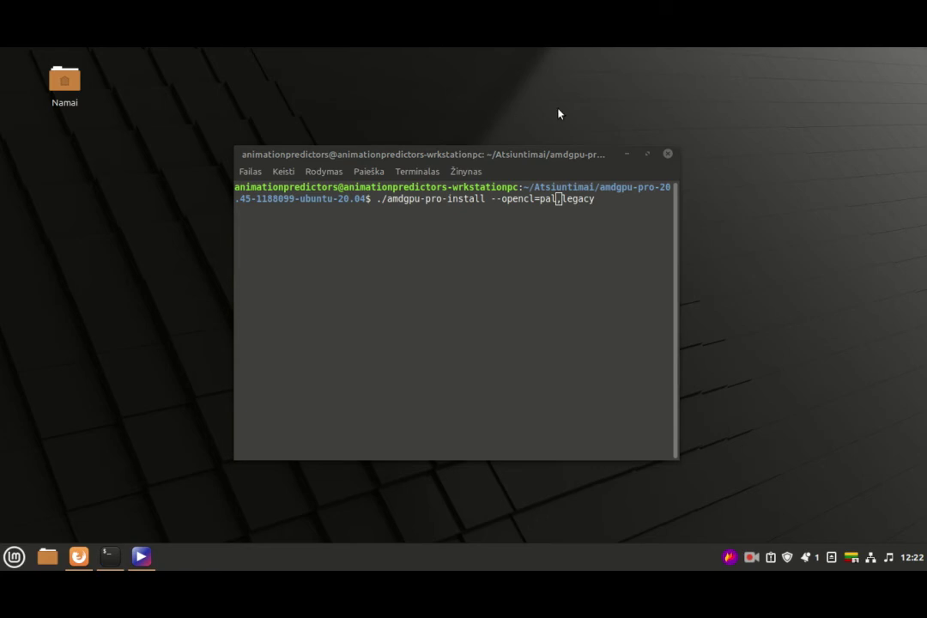
# Step: Clear the whole amdgpu-pro-install command from the terminal prompt without running it
pyautogui.click(650, 203)
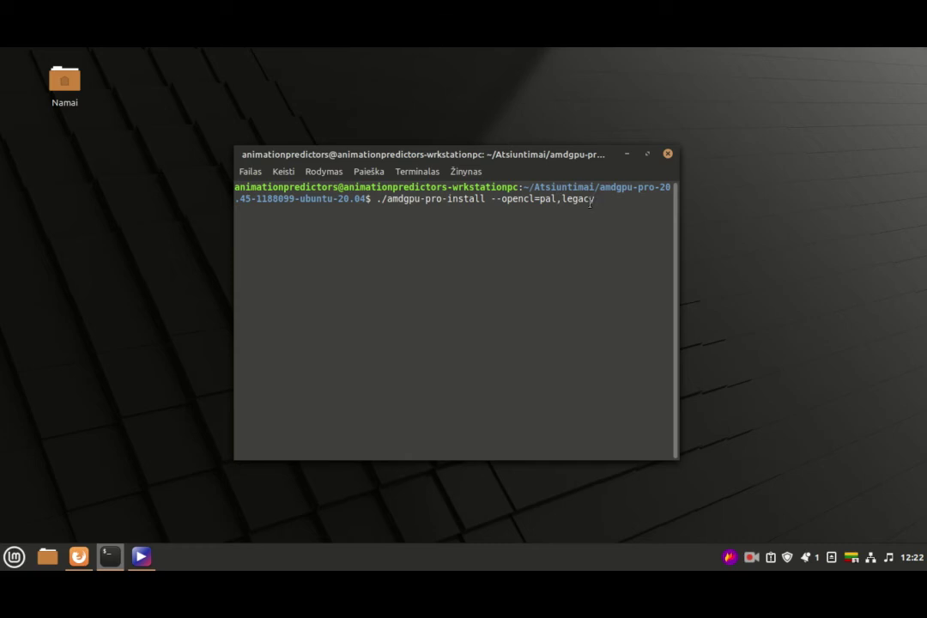
pyautogui.hotkey('ctrl', 'k')
pyautogui.press('BackSpace')
pyautogui.press('BackSpace')
pyautogui.press('BackSpace')
pyautogui.press('BackSpace')
pyautogui.press('BackSpace')
pyautogui.press('BackSpace')
pyautogui.press('BackSpace')
pyautogui.press('BackSpace')
pyautogui.press('BackSpace')
pyautogui.press('BackSpace')
pyautogui.press('BackSpace')
pyautogui.press('BackSpace')
pyautogui.press('BackSpace')
pyautogui.press('BackSpace')
pyautogui.press('BackSpace')
pyautogui.press('BackSpace')
pyautogui.press('BackSpace')
pyautogui.press('BackSpace')
pyautogui.press('BackSpace')
pyautogui.press('BackSpace')
pyautogui.press('BackSpace')
pyautogui.press('BackSpace')
pyautogui.press('BackSpace')
pyautogui.press('BackSpace')
# Step: Highlight the Vulkan SDK version 1.2.148 and the vulkan.lunarg.com/sdk/home link in the release notes capture, and exit the capture
pyautogui.click(144, 265)
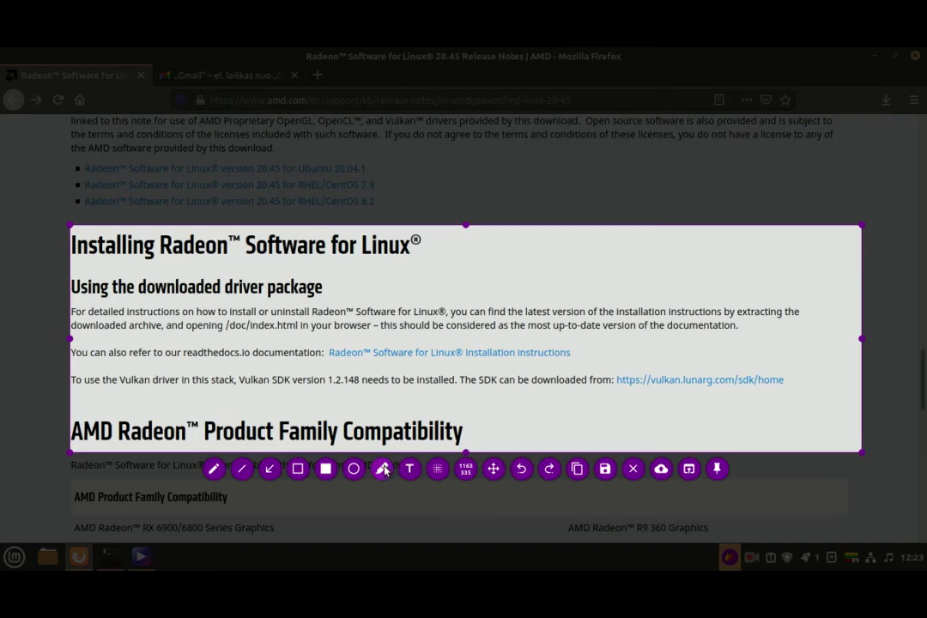
pyautogui.moveTo(255, 378); pyautogui.dragTo(367, 379)
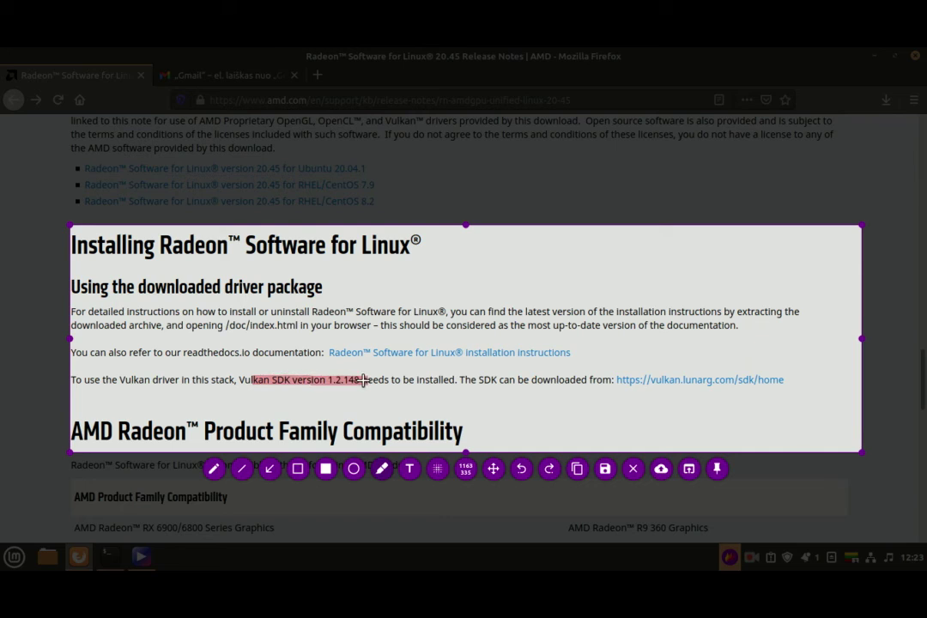
pyautogui.moveTo(635, 379); pyautogui.dragTo(777, 378)
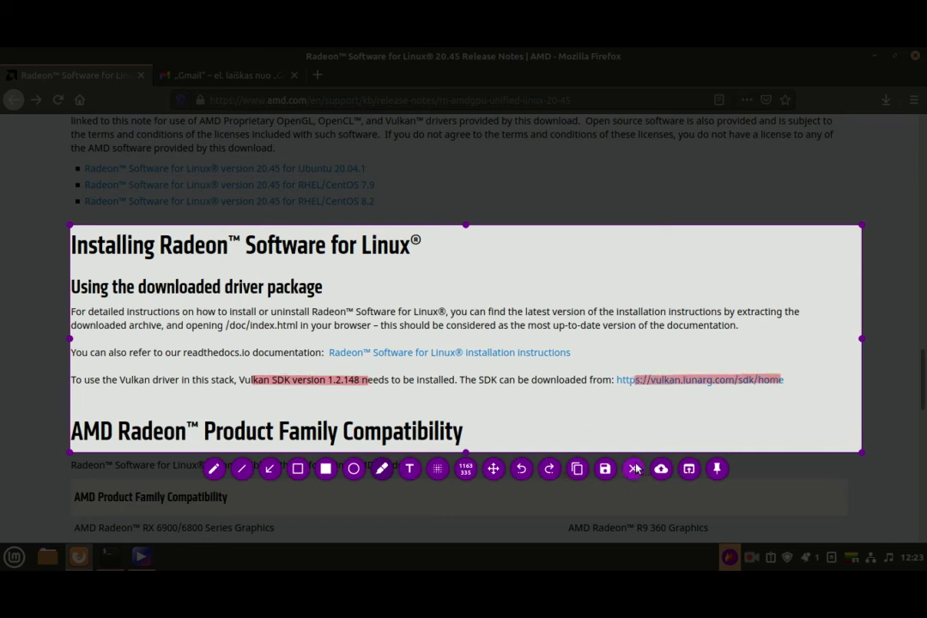
pyautogui.hotkey('ctrl', 'c')
# Step: Open the Vulkan SDK download page and display the Ubuntu 20.04 (Focal Fossa) package commands for Release 1.2.148
pyautogui.click(660, 385)
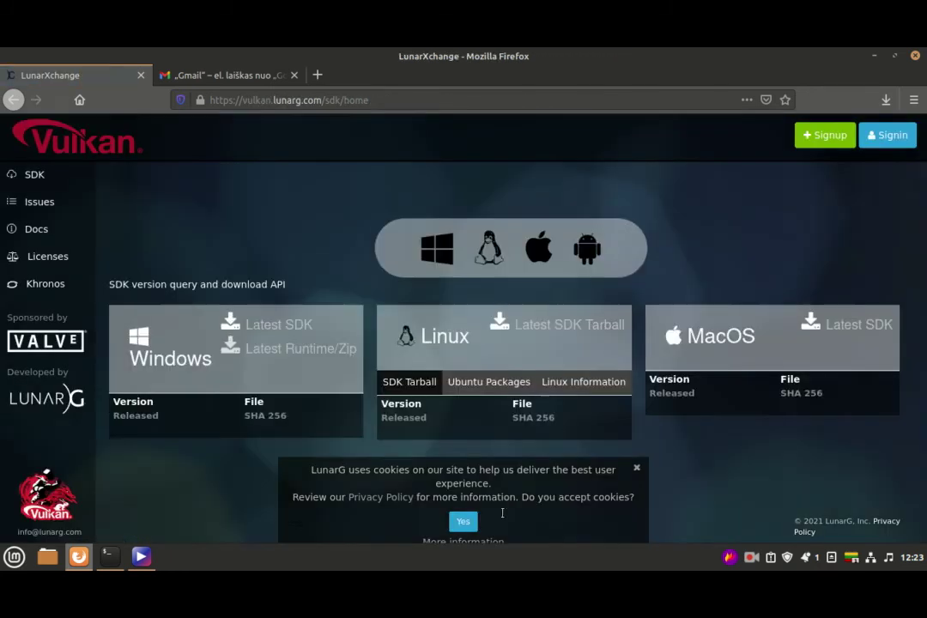
pyautogui.click(669, 392)
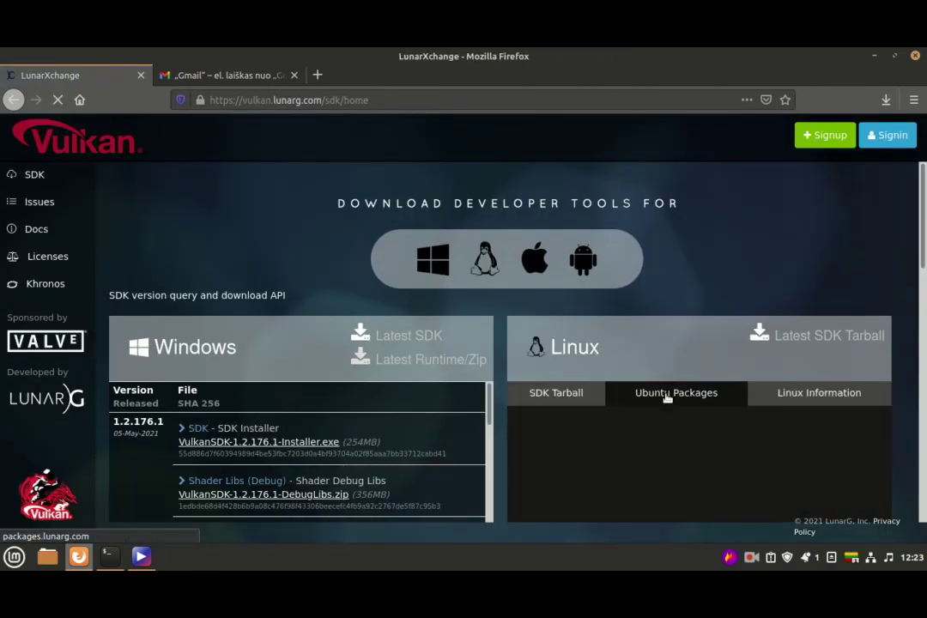
pyautogui.scroll(-3, 666, 396)
pyautogui.scroll(-2, 673, 409)
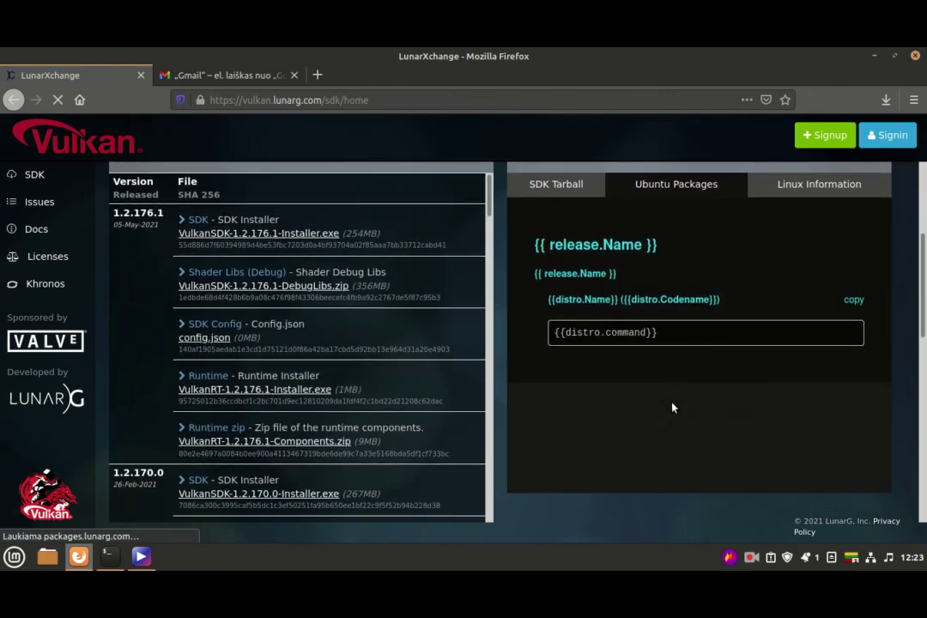
pyautogui.scroll(-4, 694, 377)
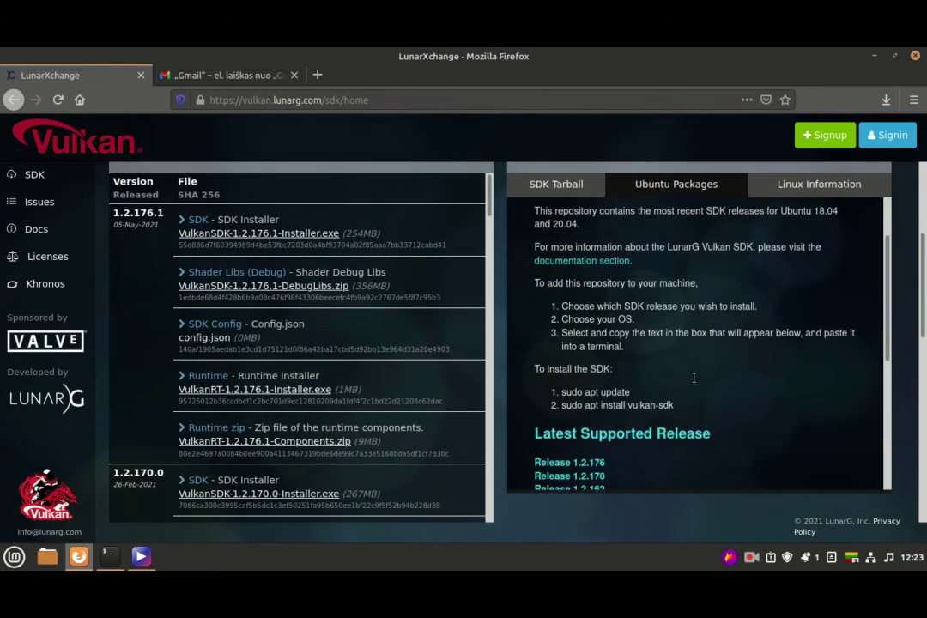
pyautogui.scroll(-1, 652, 365)
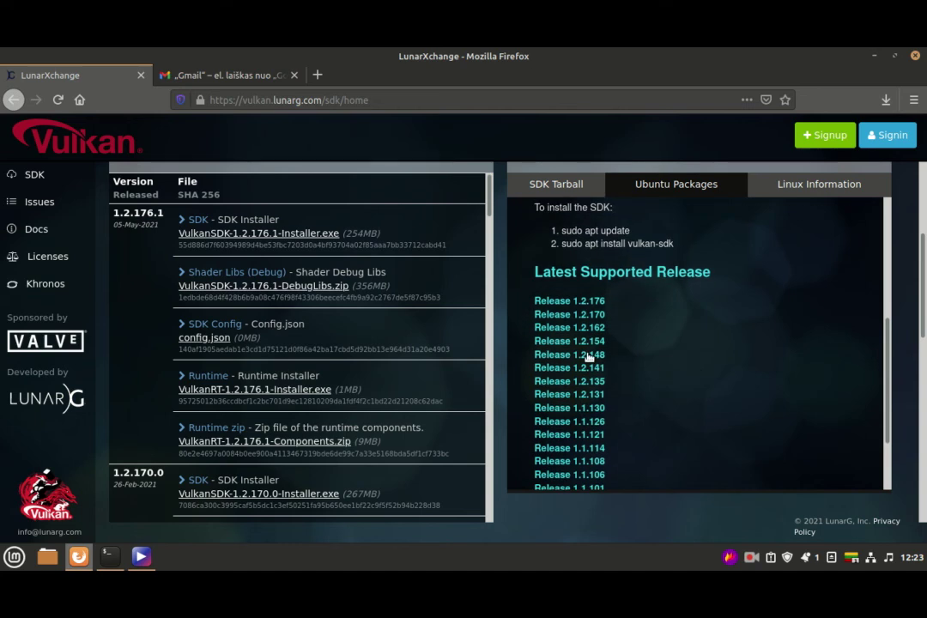
pyautogui.click(568, 355)
pyautogui.scroll(-1, 716, 356)
pyautogui.scroll(-2, 717, 357)
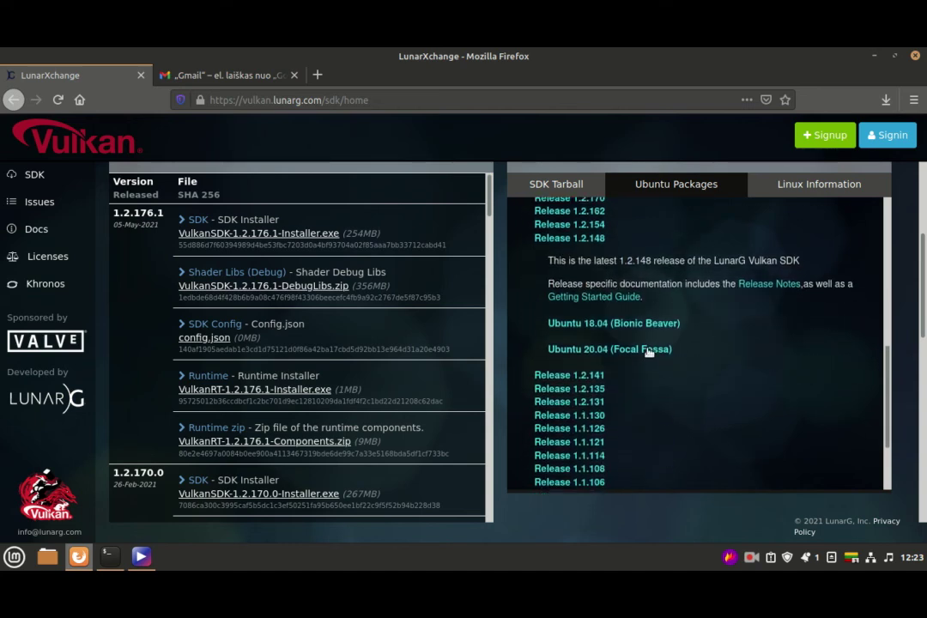
pyautogui.click(648, 350)
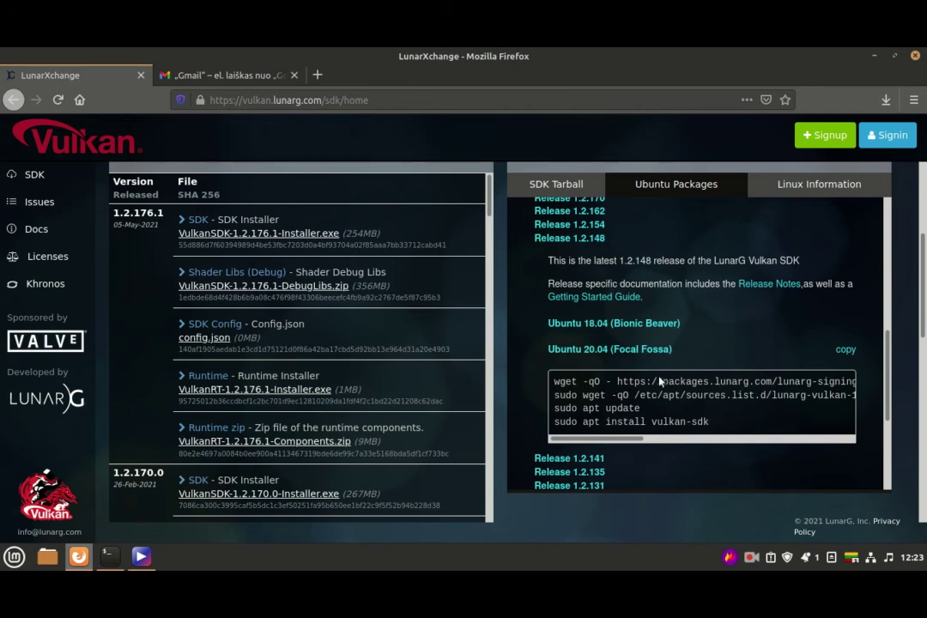
# Step: Copy the first command, the wget line that adds the LunarG signing key, and paste it into the terminal
pyautogui.tripleClick(658, 380)
pyautogui.rightClick(556, 382)
pyautogui.click(601, 389)
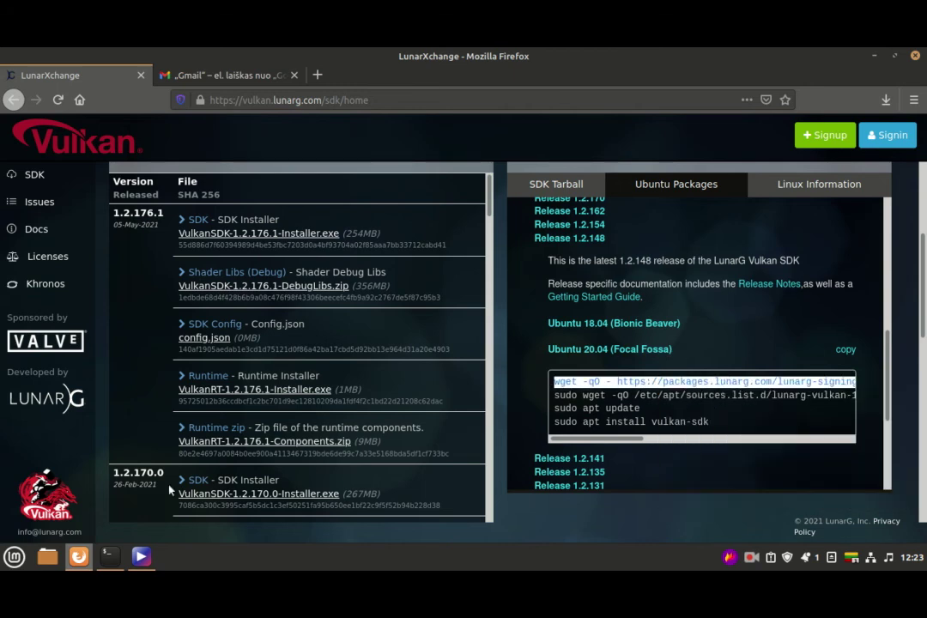
pyautogui.click(107, 556)
pyautogui.rightClick(368, 310)
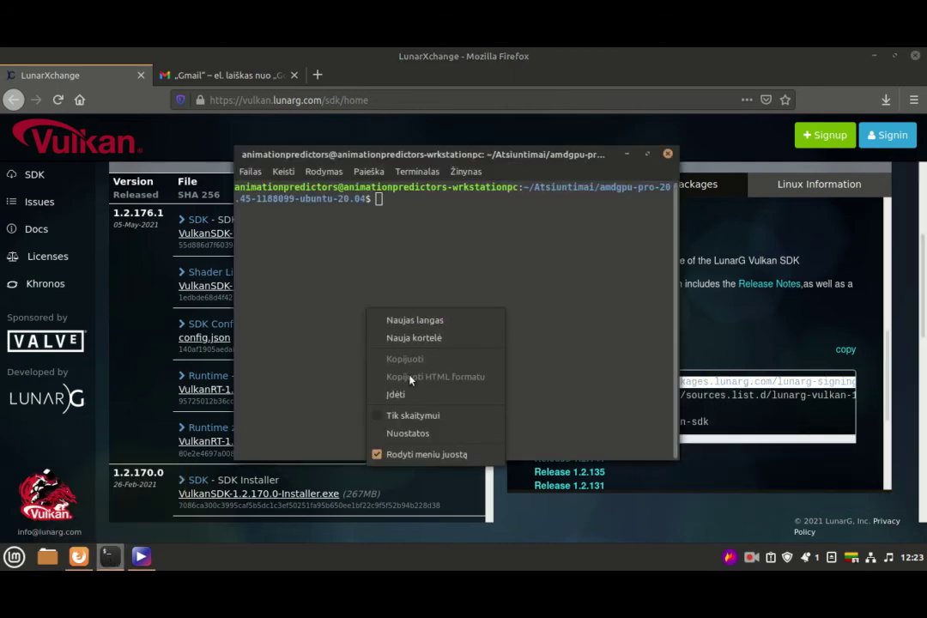
pyautogui.click(413, 395)
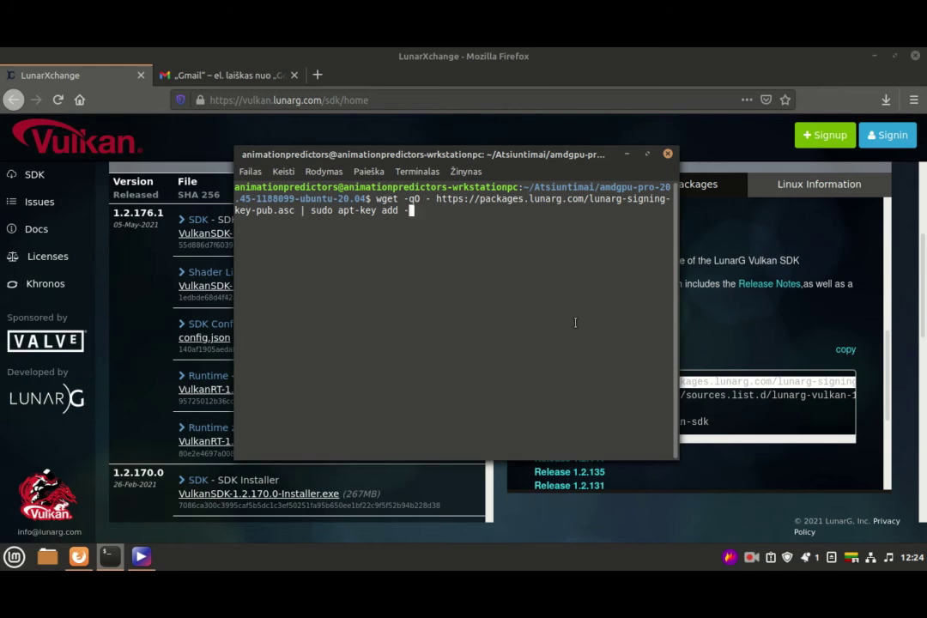
# Step: Close the terminal, minimise the browser, and open a new terminal in the home directory
pyautogui.click(668, 155)
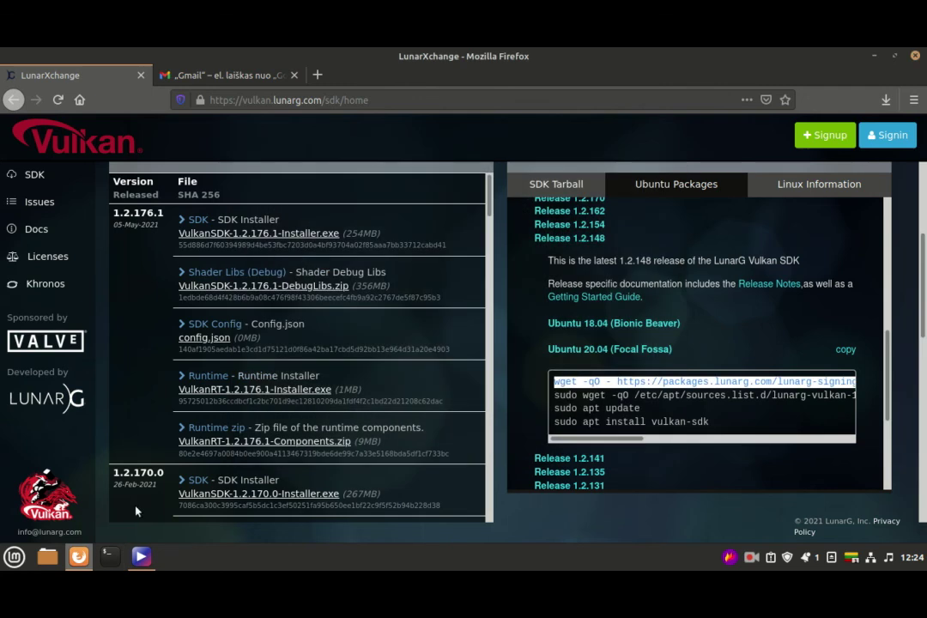
pyautogui.click(875, 56)
pyautogui.click(108, 556)
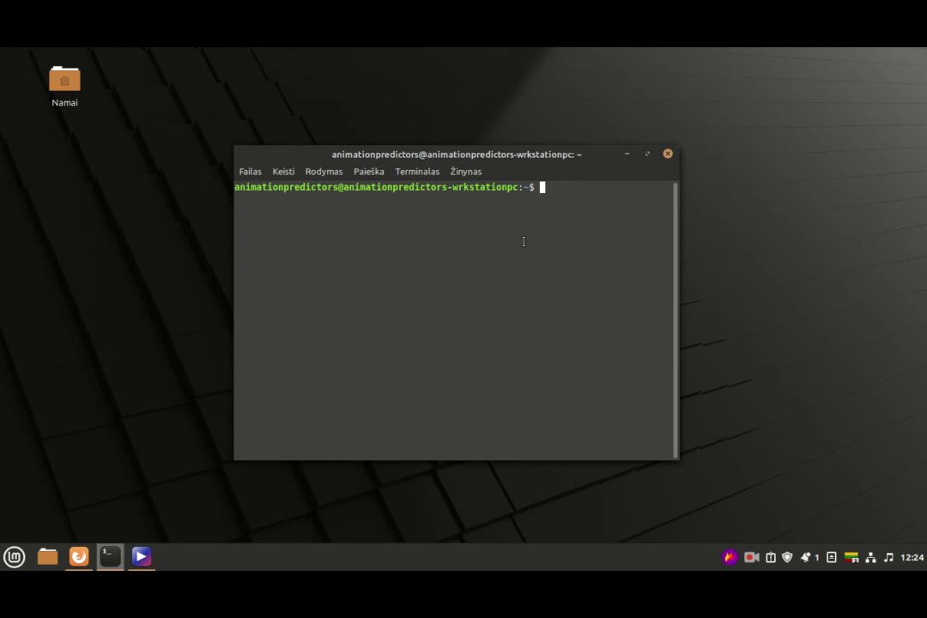
# Step: Enter sudo usermod -a -G video at the prompt, followed by the account name copied from the prompt, without running it
pyautogui.write('sudo usermod -a -G')
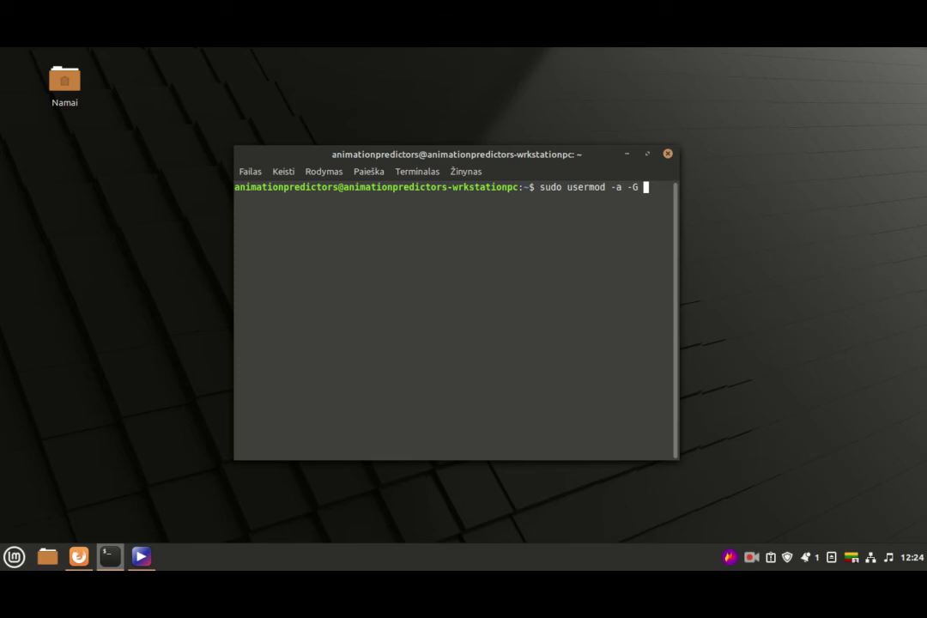
pyautogui.write(' video')
pyautogui.moveTo(338, 187); pyautogui.dragTo(224, 187)
pyautogui.rightClick(262, 187)
pyautogui.click(313, 241)
pyautogui.click(290, 221)
pyautogui.rightClick(288, 220)
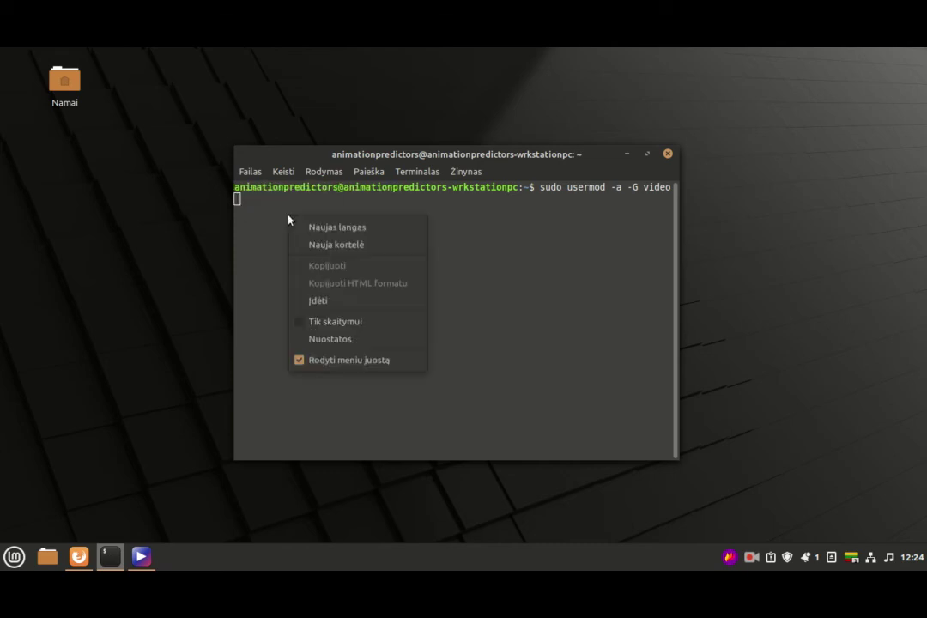
pyautogui.click(329, 302)
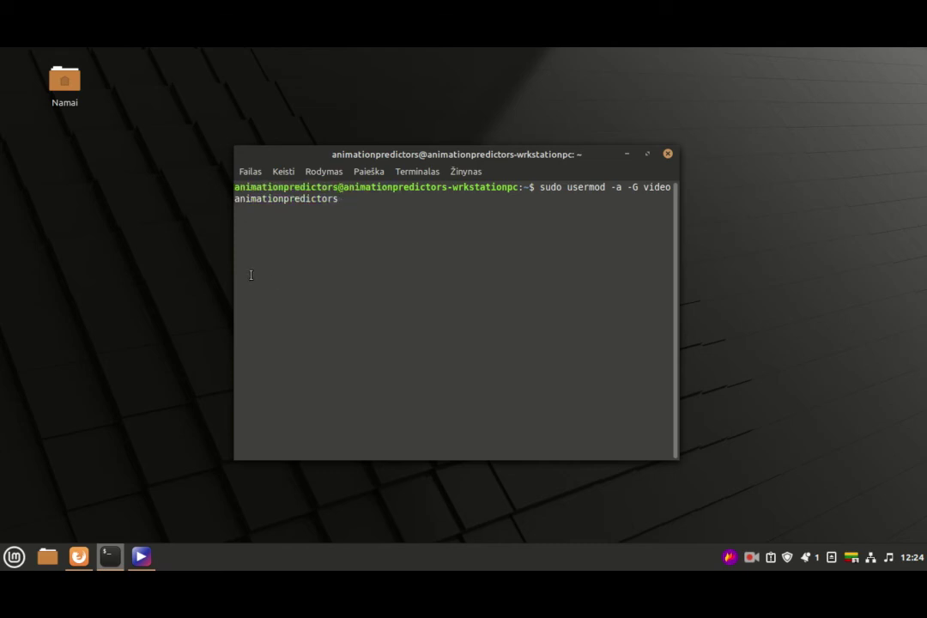
# Step: Replace the group video with render in the usermod command, keeping the account name at the end
pyautogui.press('Left')
pyautogui.press('Left')
pyautogui.press('Left')
pyautogui.press('Left')
pyautogui.press('Left')
pyautogui.press('Left')
pyautogui.press('Left')
pyautogui.press('Left')
pyautogui.press('Left')
pyautogui.press('Left')
pyautogui.press('Left')
pyautogui.press('Left')
pyautogui.press('Left')
pyautogui.press('Left')
pyautogui.press('Left')
pyautogui.press('Left')
pyautogui.press('Left')
pyautogui.press('Left')
pyautogui.press('Left')
pyautogui.press('Left')
pyautogui.press('Left')
pyautogui.press('Right')
pyautogui.press('Delete')
pyautogui.press('Delete')
pyautogui.press('Delete')
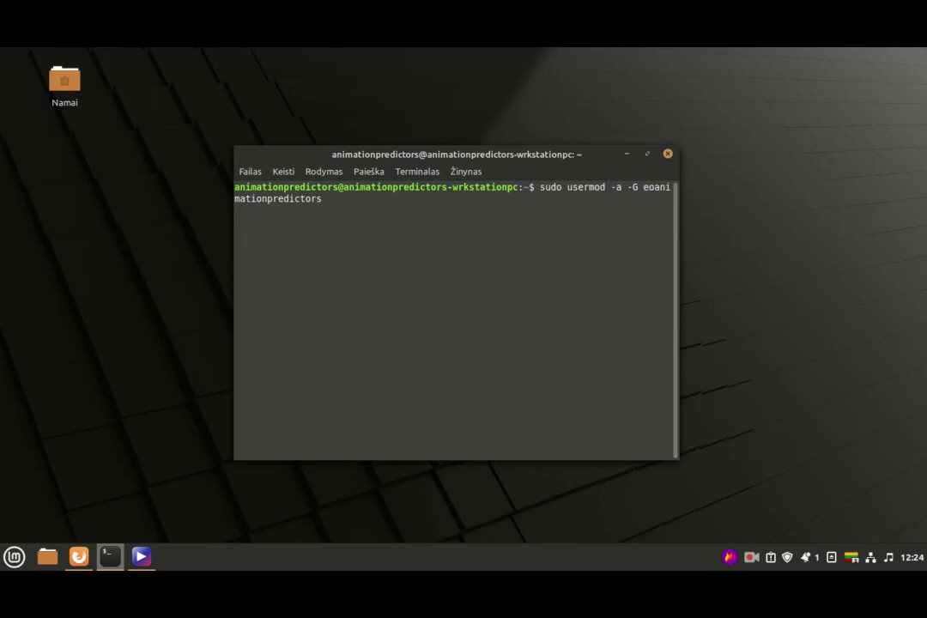
pyautogui.press('Delete')
pyautogui.press('Delete')
pyautogui.press('Left')
pyautogui.write('render')
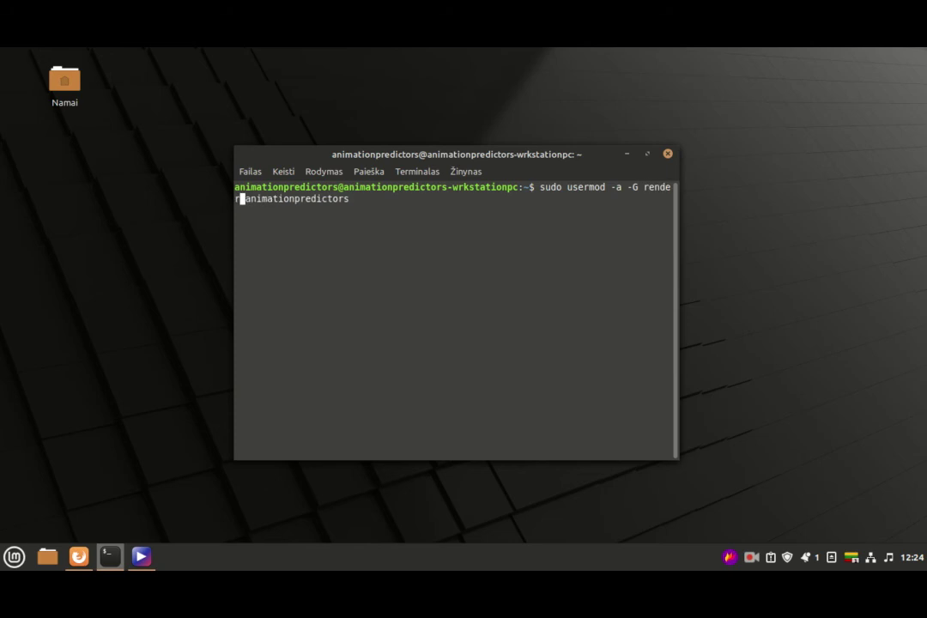
# Step: Place the text cursor at the end of the usermod render command, after the account name
pyautogui.press('Right')
pyautogui.press('Right')
pyautogui.press('Right')
pyautogui.press('Right')
pyautogui.press('Right')
pyautogui.press('Right')
pyautogui.press('Right')
pyautogui.press('Right')
pyautogui.press('Right')
pyautogui.press('Right')
pyautogui.press('Right')
pyautogui.press('Right')
pyautogui.press('Right')
pyautogui.press('Right')
pyautogui.press('Right')
pyautogui.press('Right')
pyautogui.press('Right')
pyautogui.press('Right')
pyautogui.press('Right')
pyautogui.press('Right')
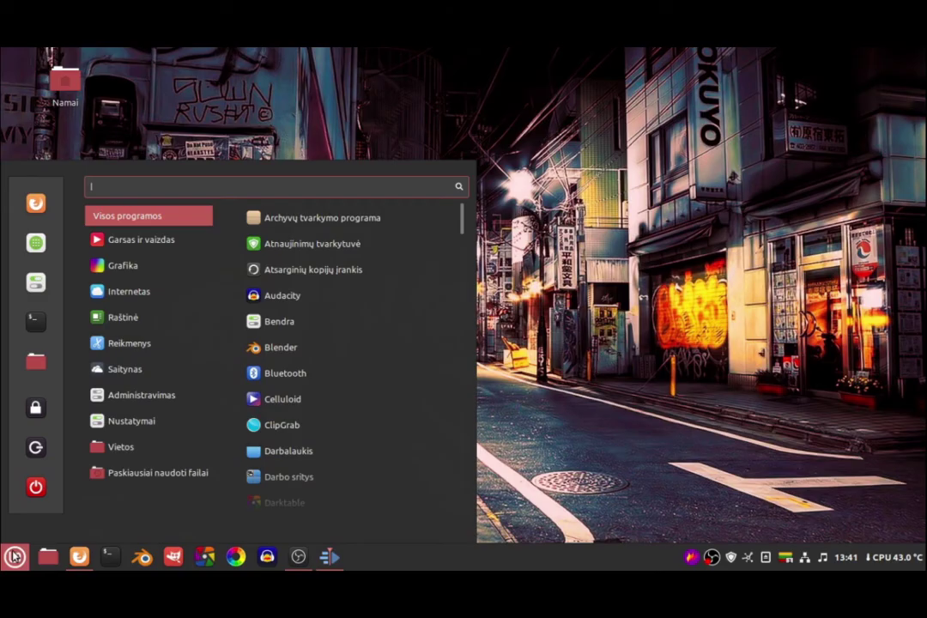
# Step: Open the Users and Groups tool, authenticate with the account password, and show the account's group memberships
pyautogui.write('naul')
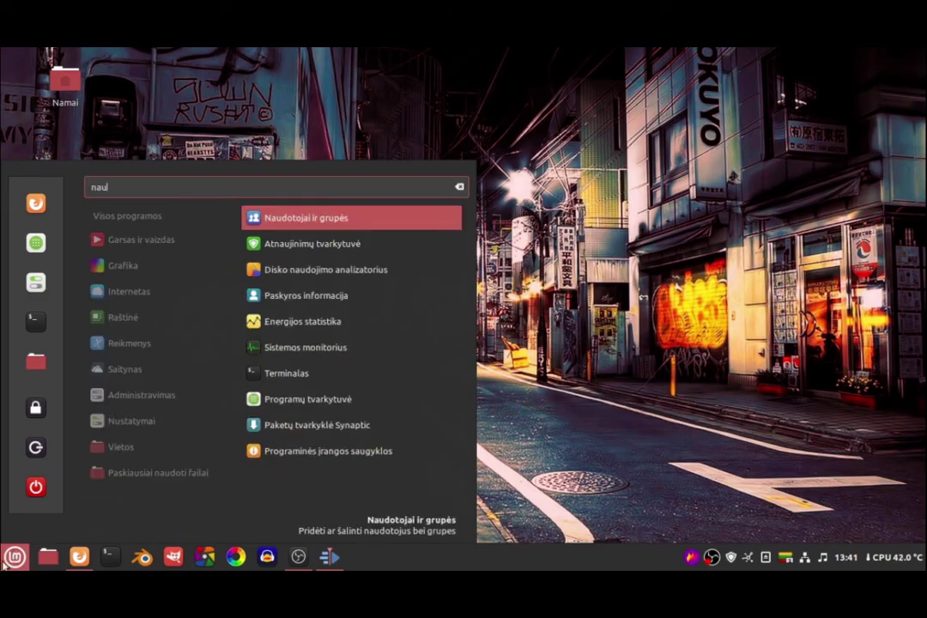
pyautogui.click(335, 218)
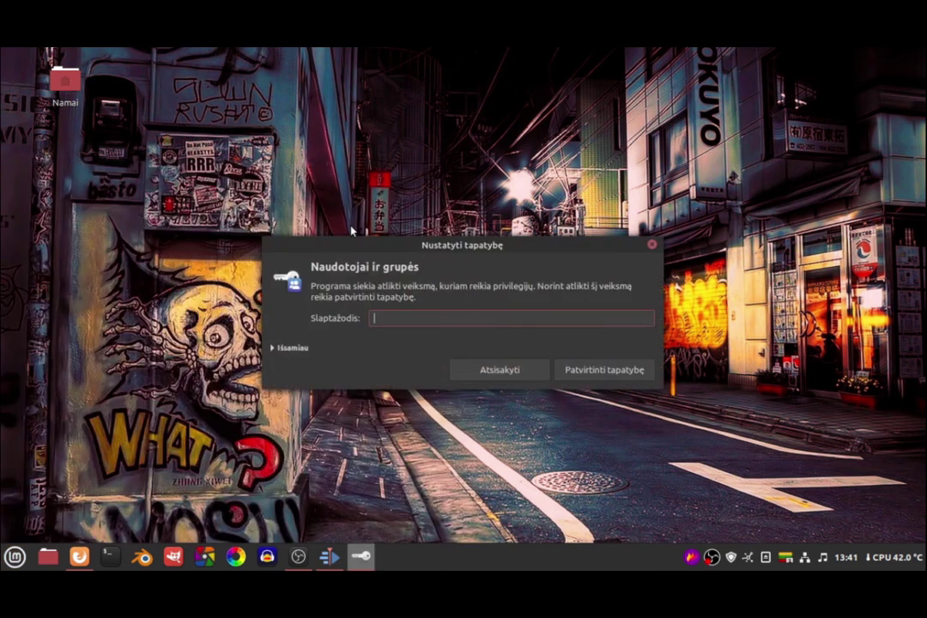
pyautogui.write('*************')
pyautogui.press('Return')
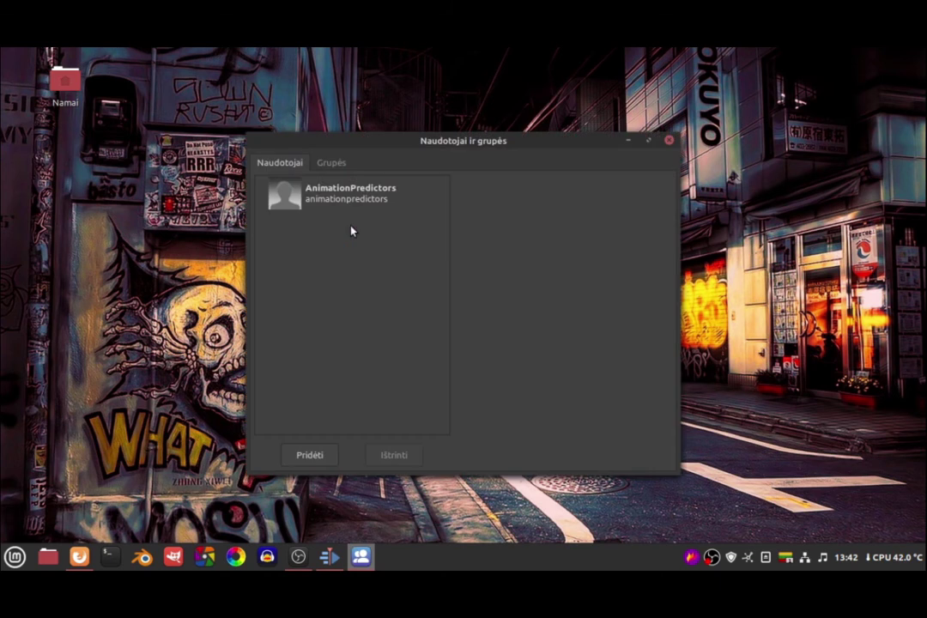
pyautogui.click(341, 196)
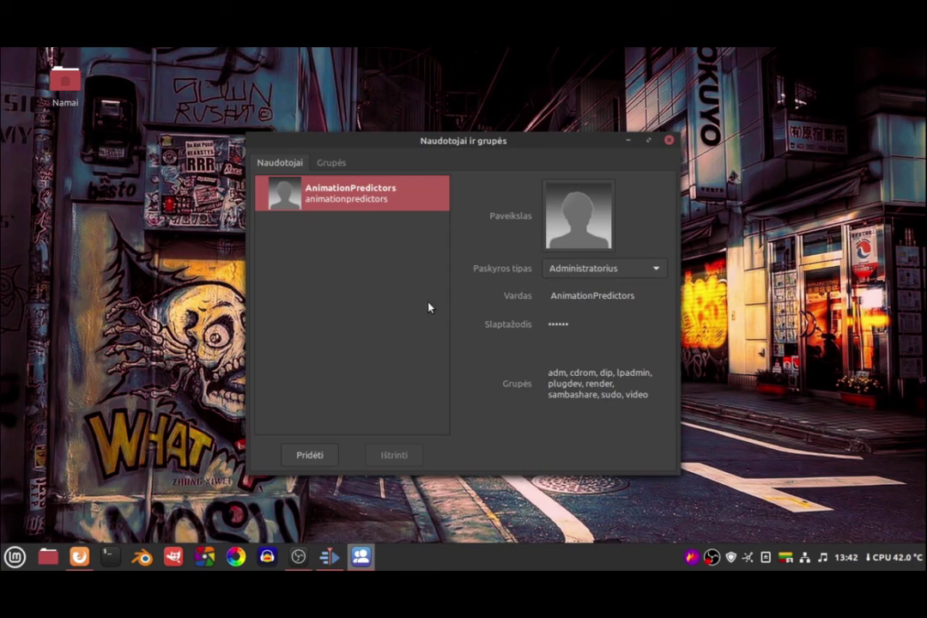
# Step: Highlight the render and video groups in a screen capture of the Users and Groups window, and discard the capture
pyautogui.click(712, 557)
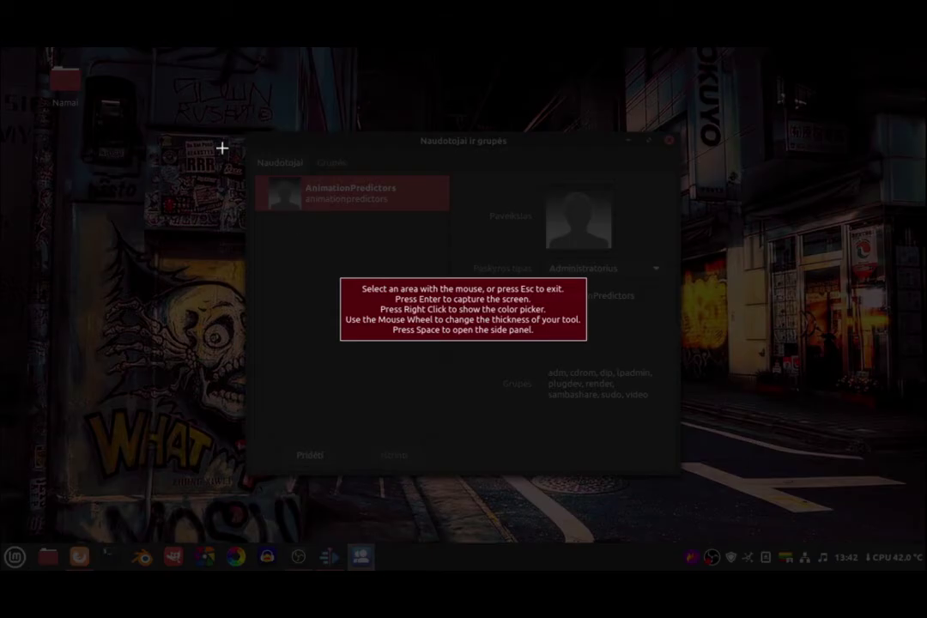
pyautogui.moveTo(196, 115); pyautogui.dragTo(738, 496)
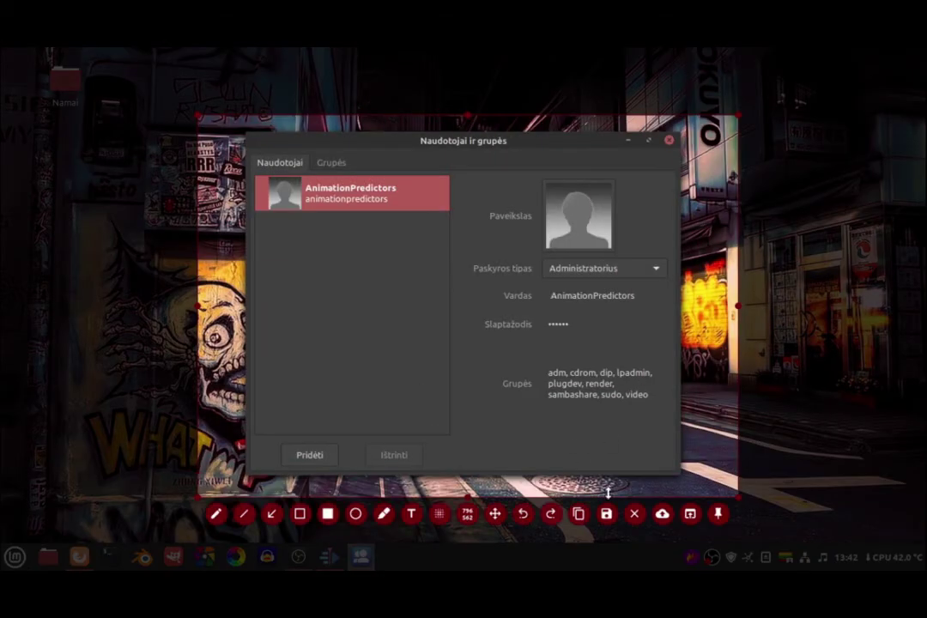
pyautogui.click(384, 513)
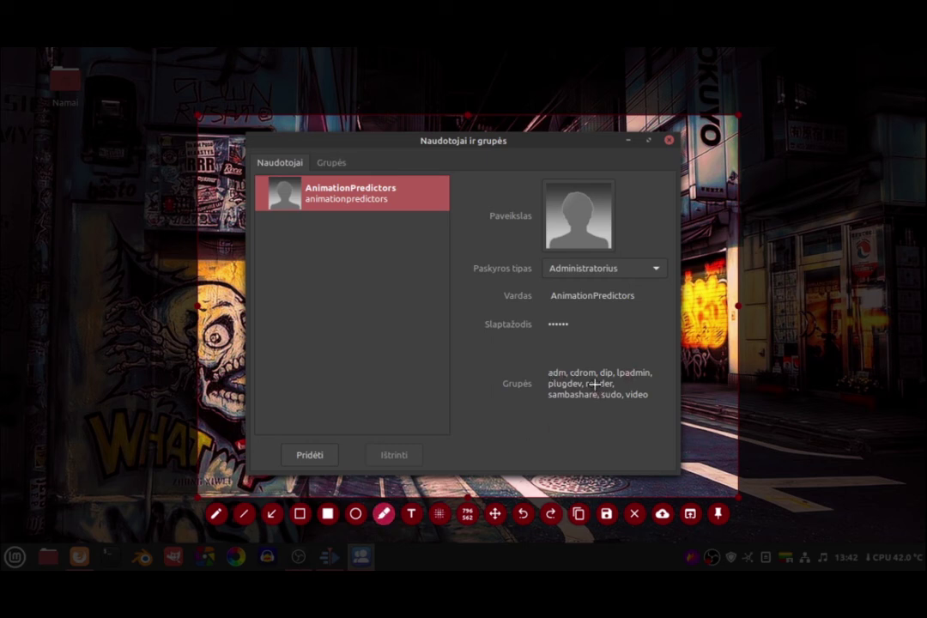
pyautogui.moveTo(585, 384); pyautogui.dragTo(660, 394)
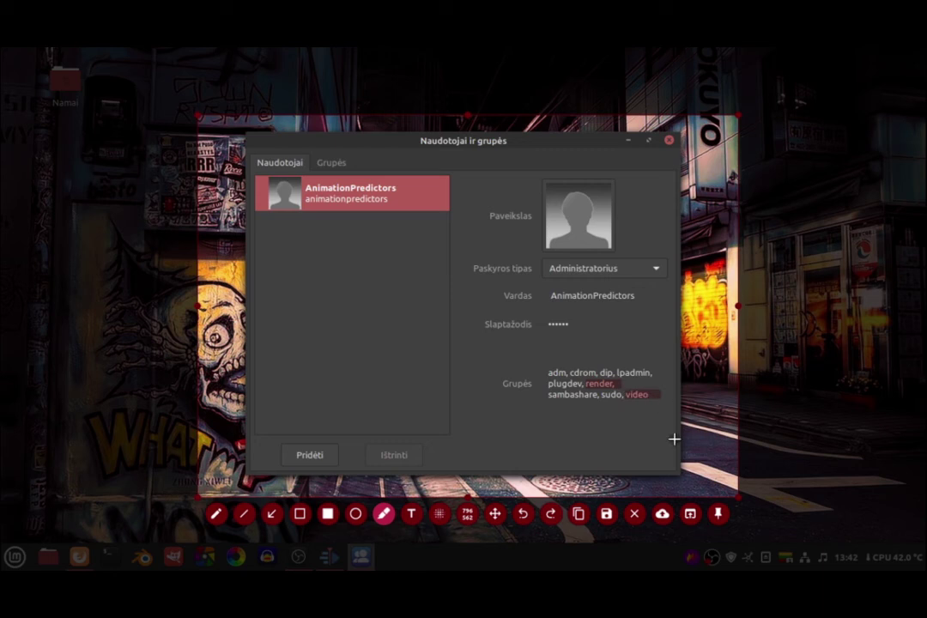
pyautogui.click(634, 513)
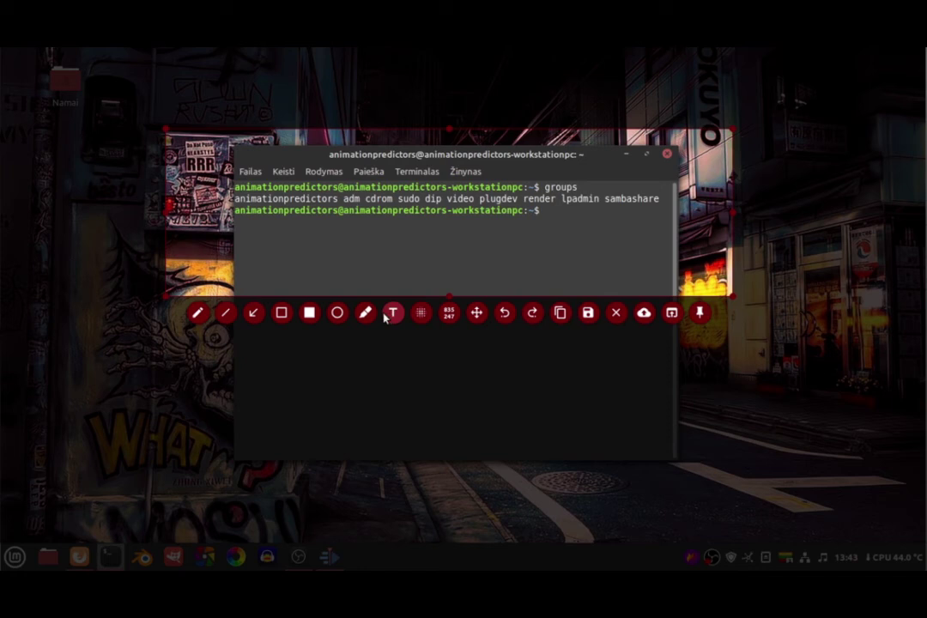
# Step: Highlight render and video in the screen capture of the groups command output, and discard the capture
pyautogui.click(366, 312)
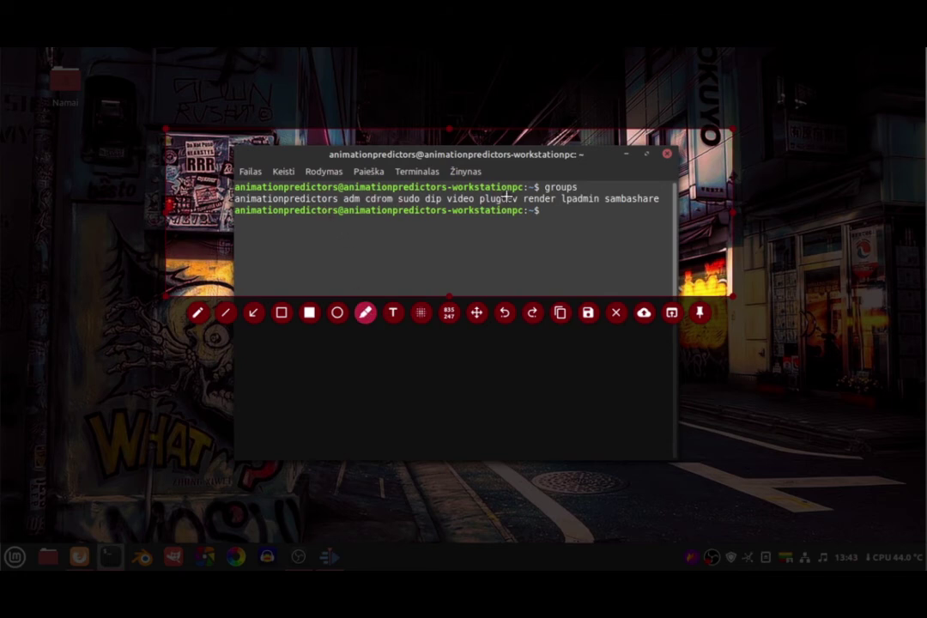
pyautogui.moveTo(524, 199); pyautogui.dragTo(557, 199)
pyautogui.moveTo(447, 199); pyautogui.dragTo(473, 199)
pyautogui.click(615, 312)
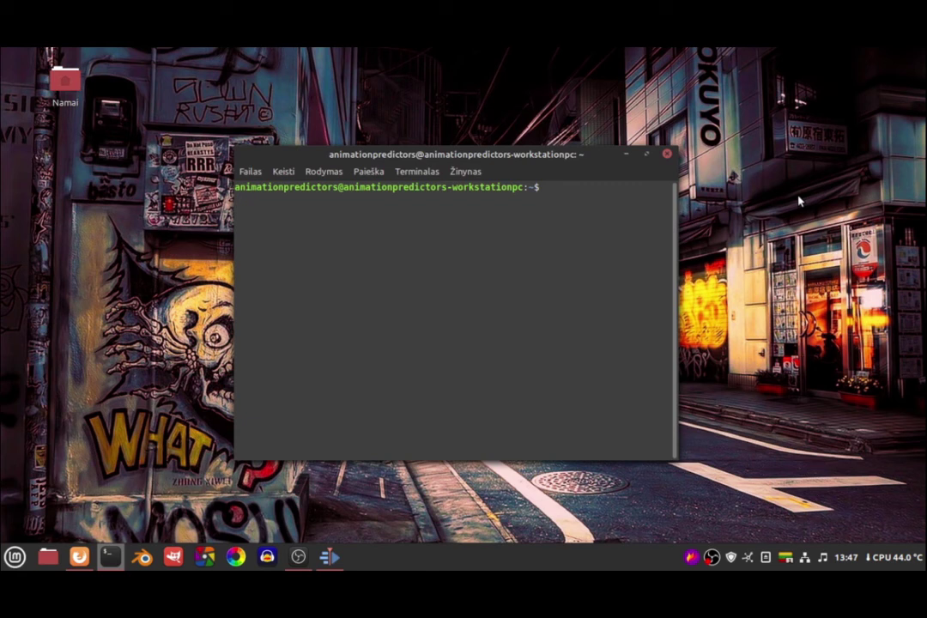
# Step: Run inxi -G and highlight the driver names and version in a screen capture, without keeping the capture
pyautogui.write('inxi -G')
pyautogui.press('Return')
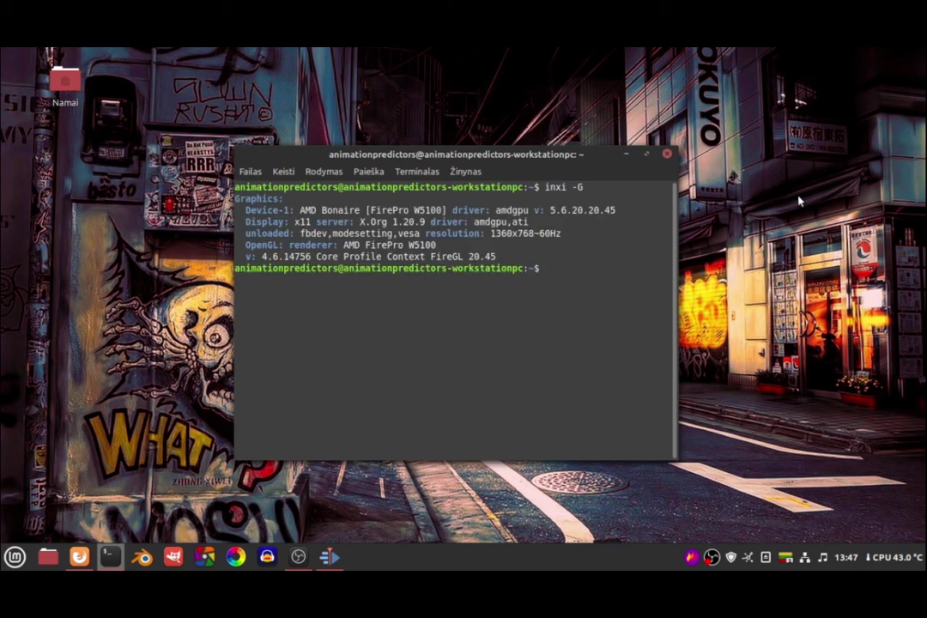
pyautogui.click(689, 559)
pyautogui.moveTo(212, 127)
pyautogui.mouseDown()
pyautogui.moveTo(594, 321)
pyautogui.moveTo(687, 327)
pyautogui.mouseUp()
pyautogui.click(403, 344)
pyautogui.moveTo(495, 210); pyautogui.dragTo(617, 209)
pyautogui.moveTo(475, 222); pyautogui.dragTo(529, 221)
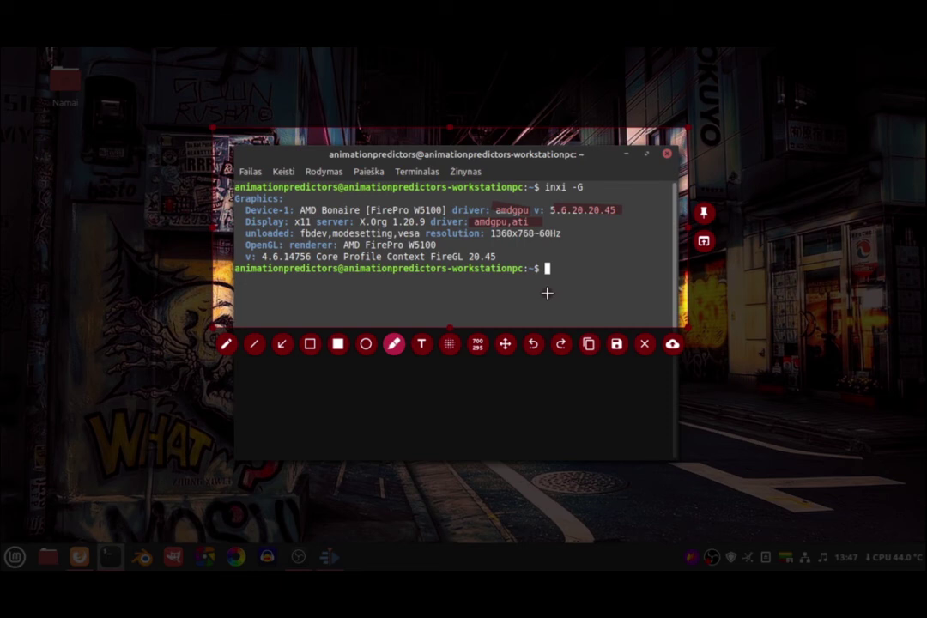
pyautogui.click(645, 343)
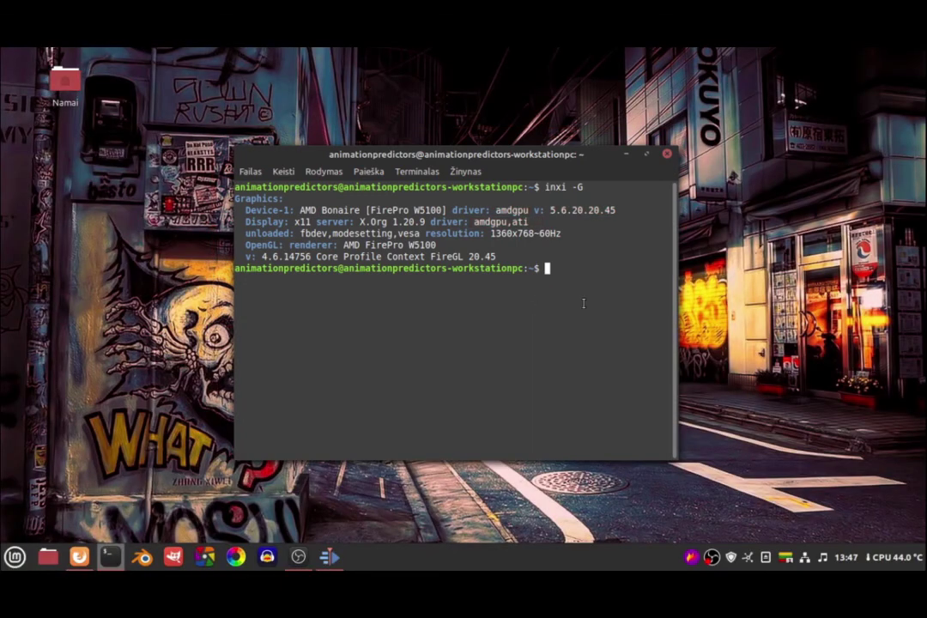
# Step: Run clinfo and examine the OpenCL platform and device details from the start of its output
pyautogui.write('clinfo')
pyautogui.press('Return')
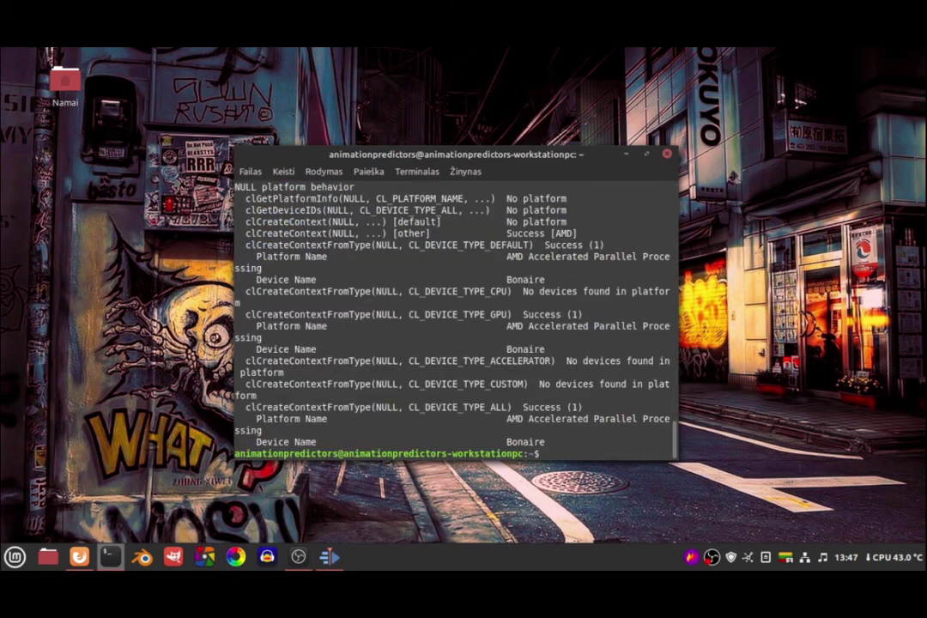
pyautogui.scroll(15, 601, 365)
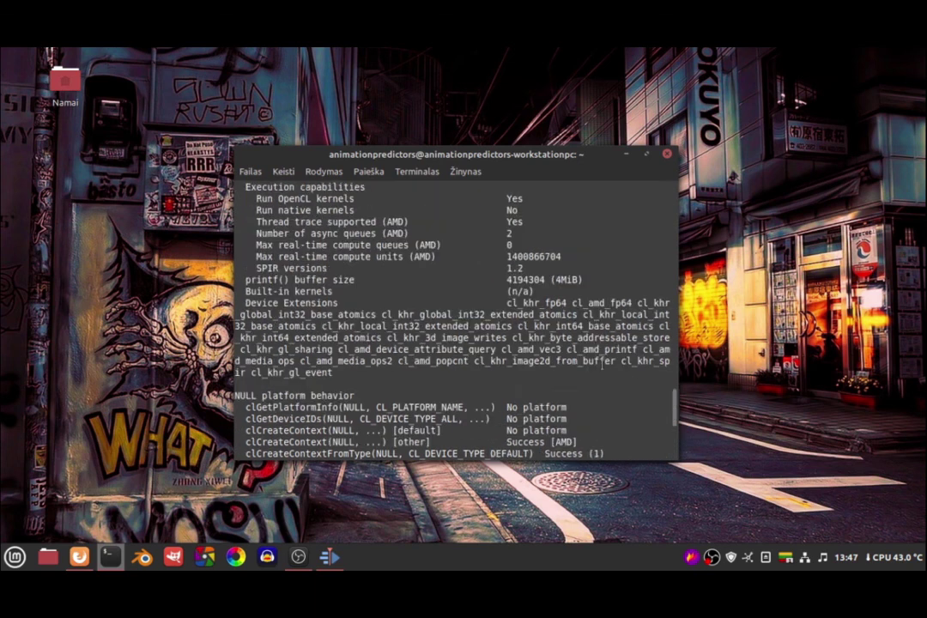
pyautogui.scroll(15, 602, 364)
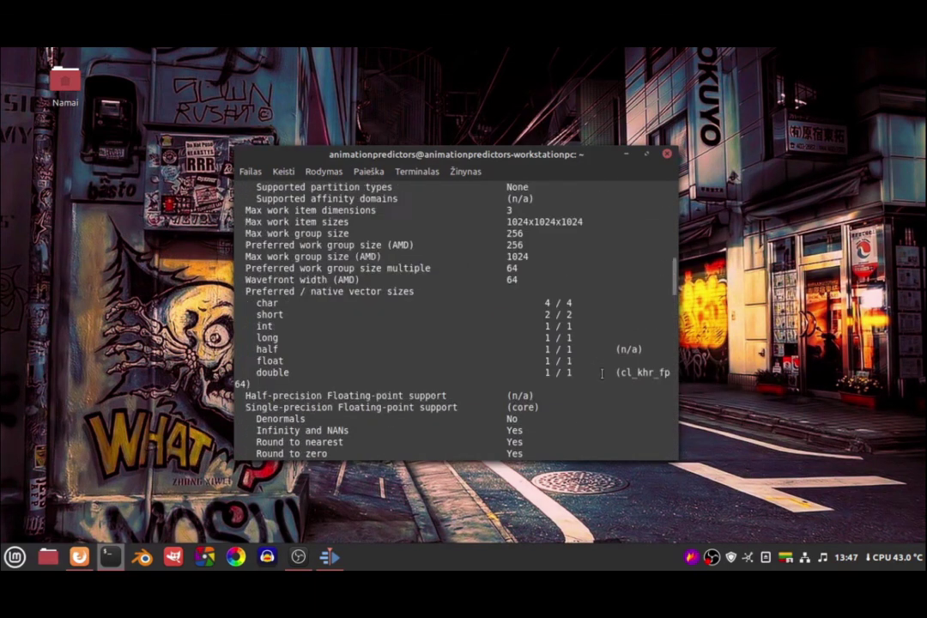
pyautogui.scroll(3, 603, 375)
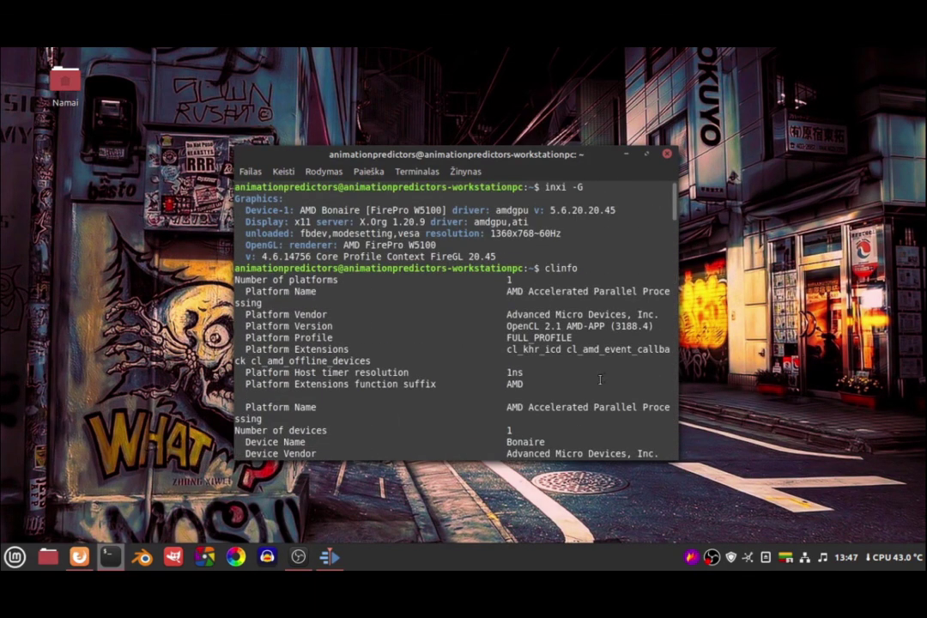
pyautogui.scroll(-2, 601, 379)
pyautogui.scroll(-2, 630, 330)
pyautogui.scroll(-20, 630, 329)
pyautogui.scroll(-5, 629, 329)
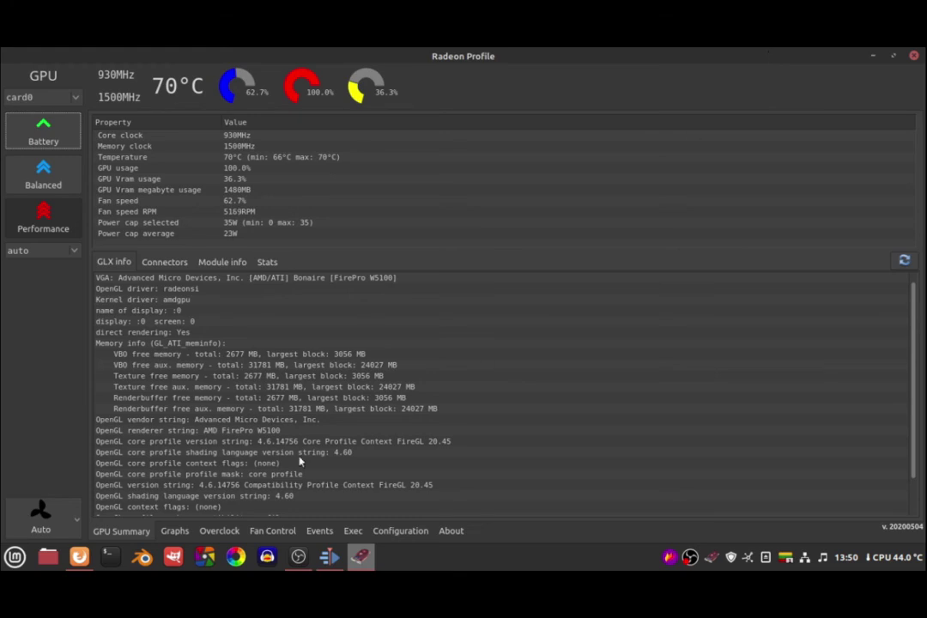
# Step: In Radeon Profile, view the graph and overclock settings and highlight the overclock warning in a screen capture without keeping it
pyautogui.click(174, 531)
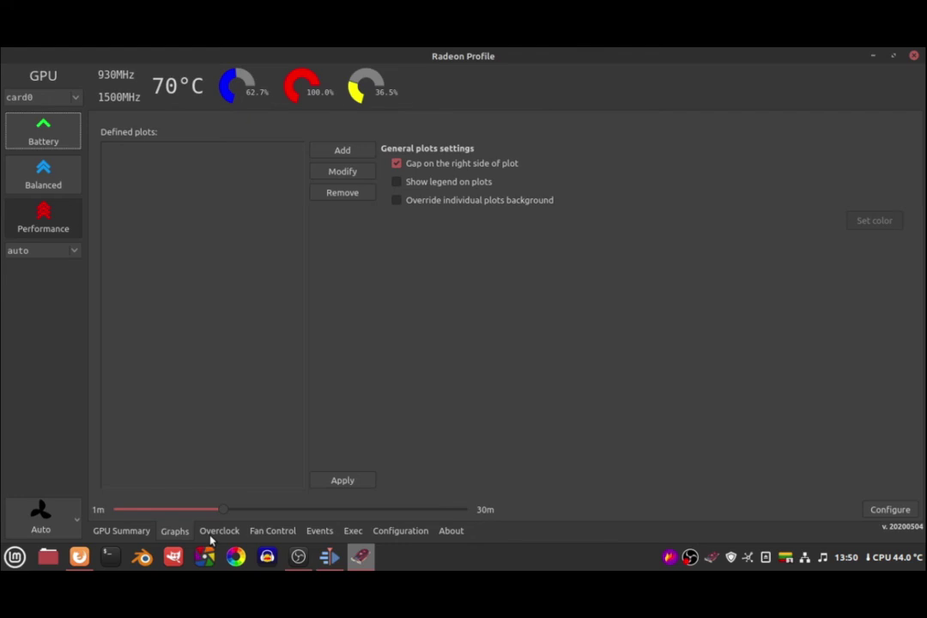
pyautogui.click(210, 536)
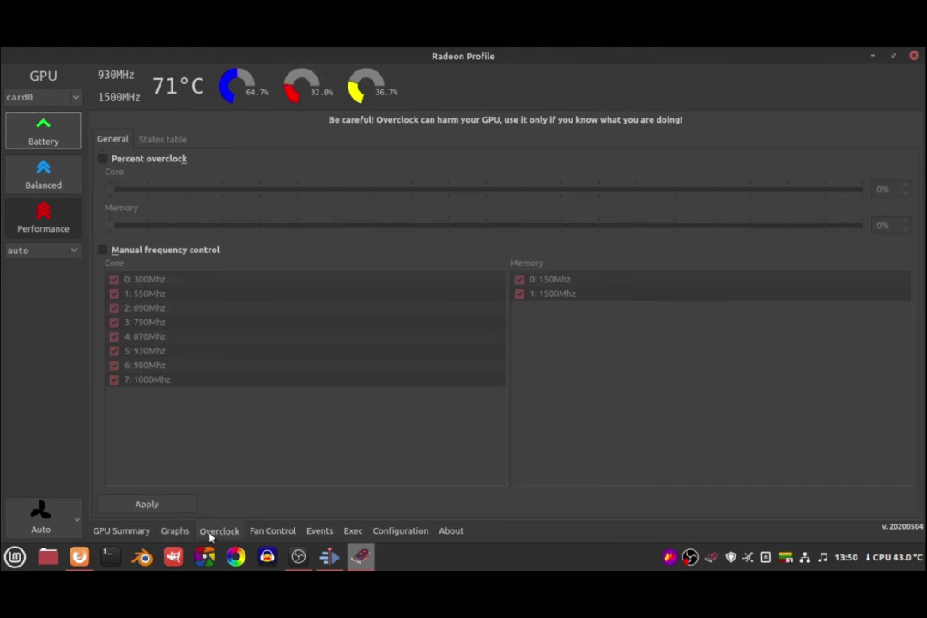
pyautogui.click(670, 558)
pyautogui.moveTo(242, 70); pyautogui.dragTo(795, 210)
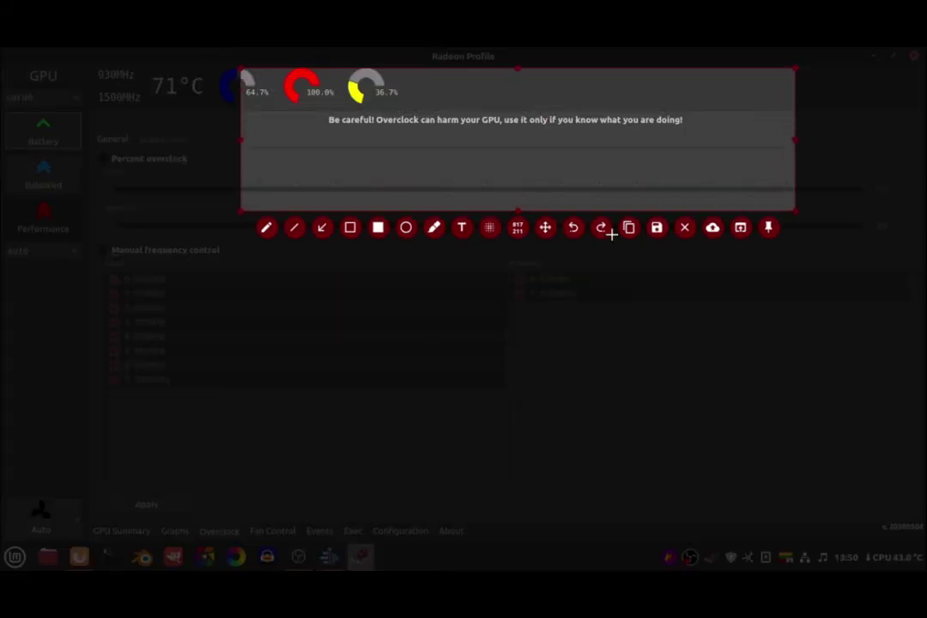
pyautogui.click(435, 228)
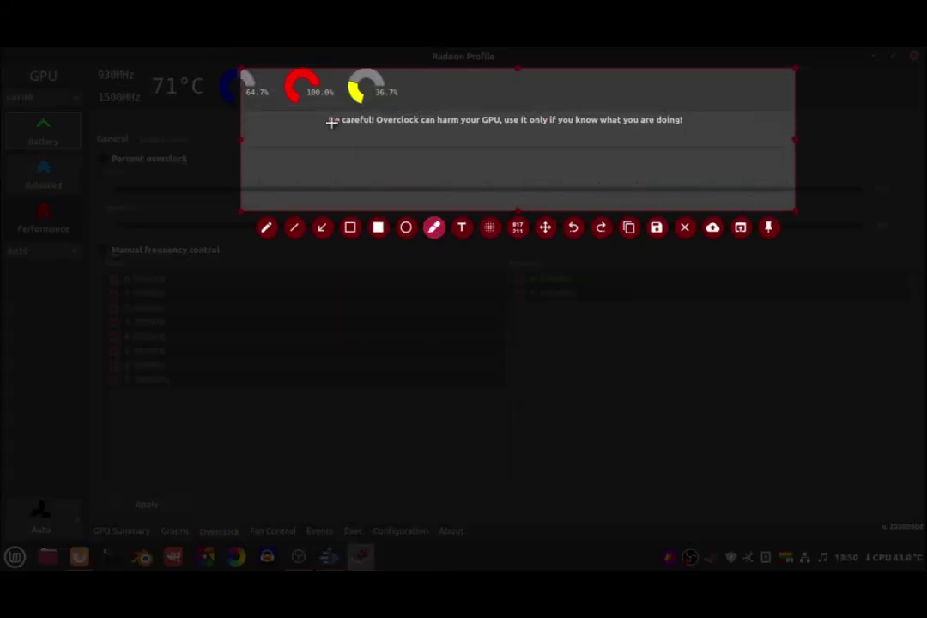
pyautogui.moveTo(321, 119); pyautogui.dragTo(705, 126)
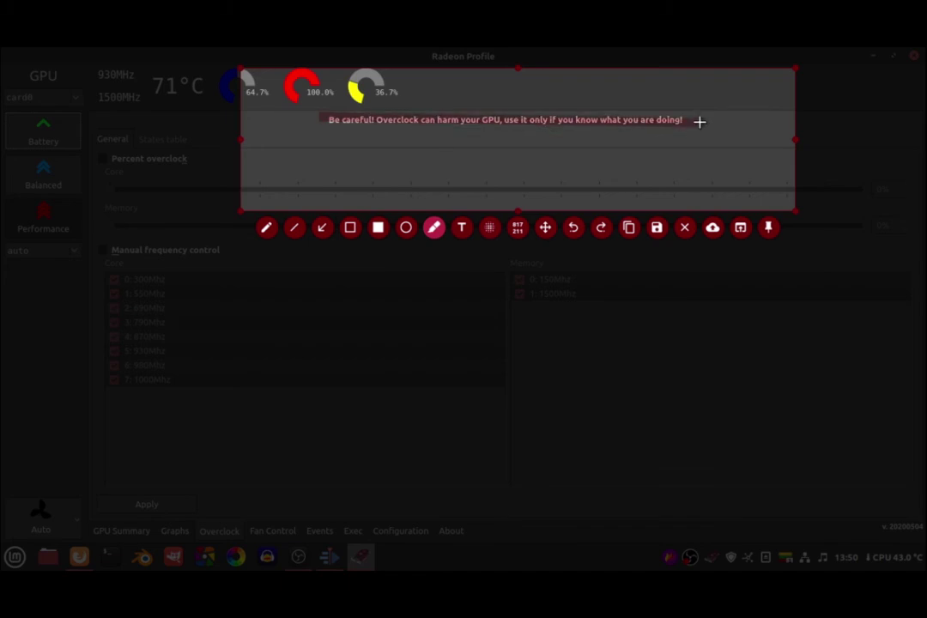
pyautogui.click(686, 228)
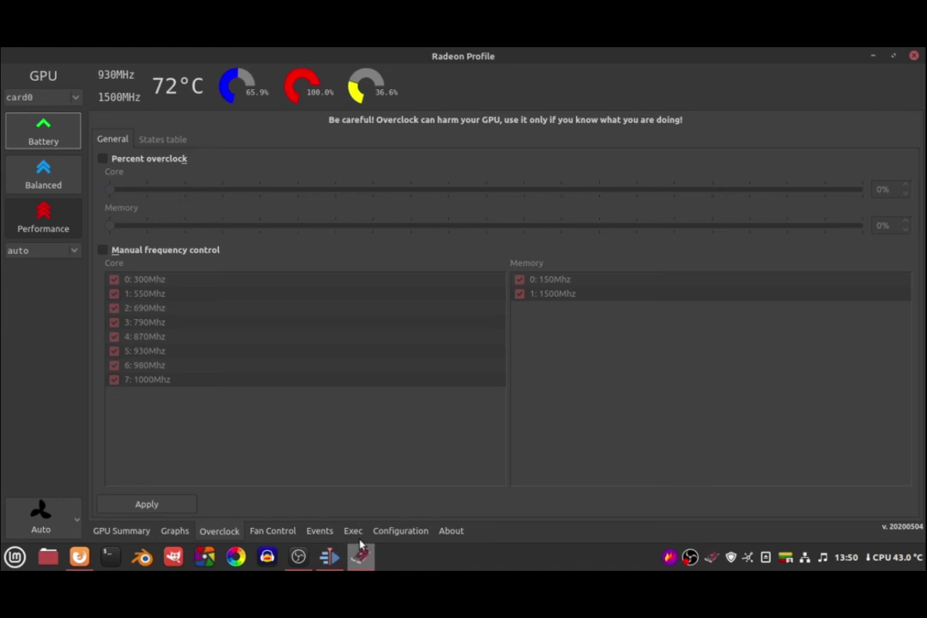
# Step: Look through Radeon Profile's fan control, events, exec and configuration settings
pyautogui.click(259, 532)
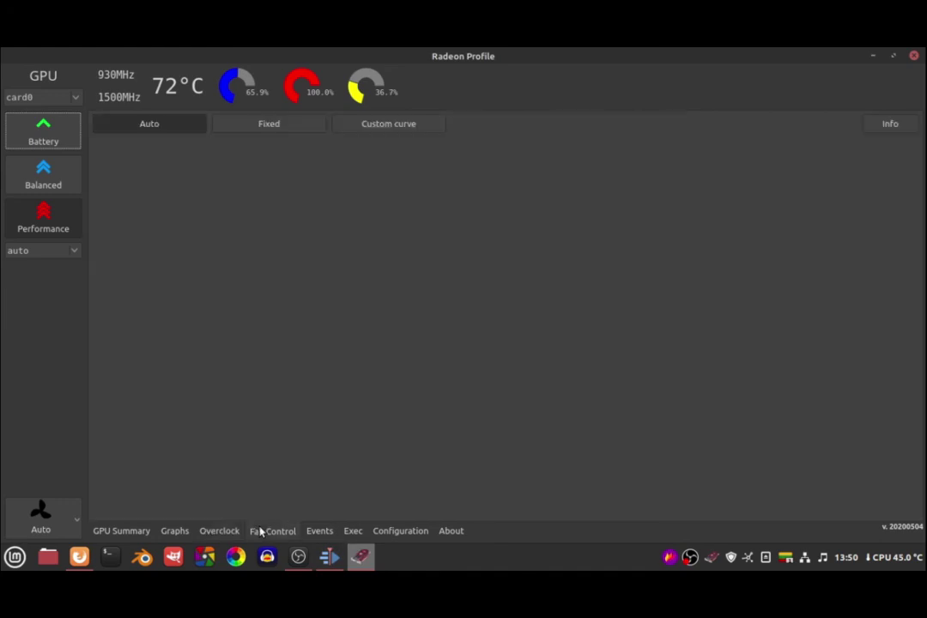
pyautogui.click(314, 533)
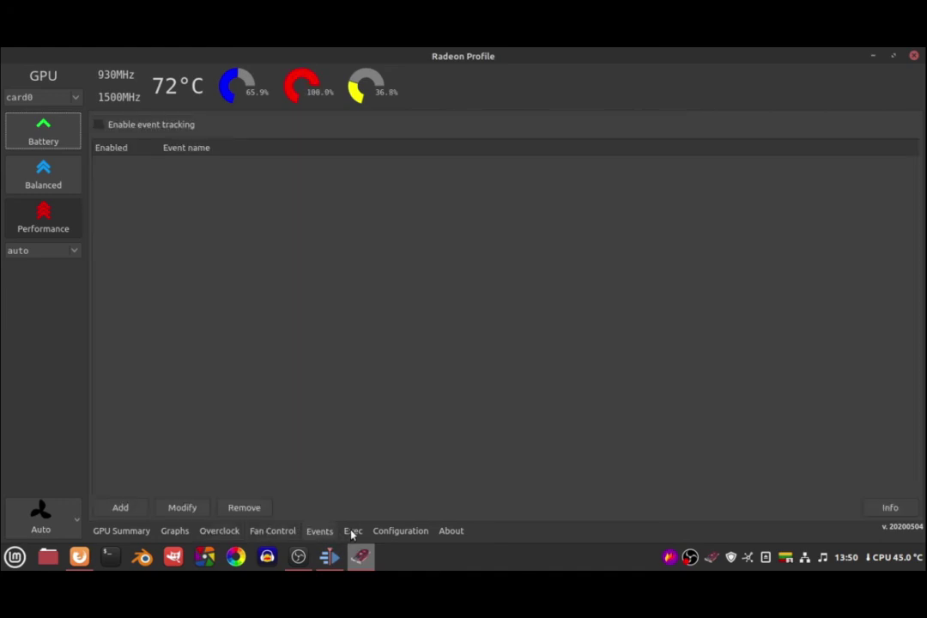
pyautogui.click(352, 532)
pyautogui.click(396, 533)
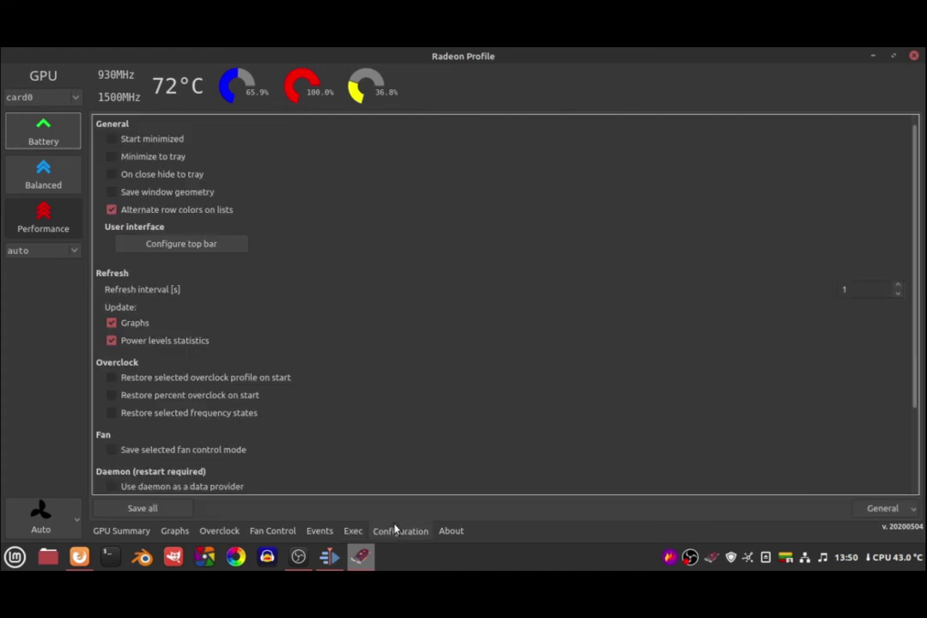
# Step: Examine the GPU summary's connectors, module info and power level statistics, ending with the GLX info
pyautogui.click(120, 532)
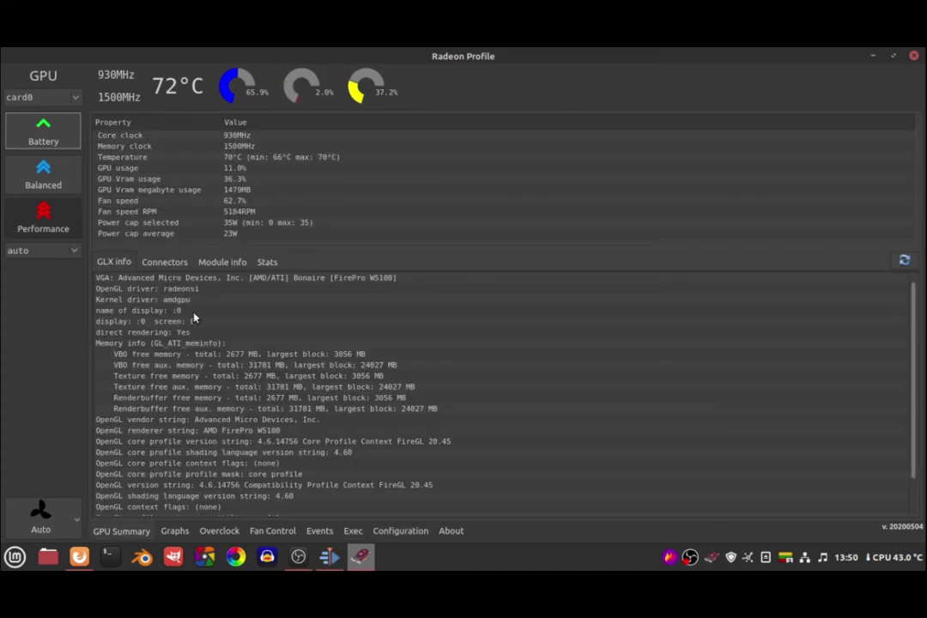
pyautogui.click(165, 262)
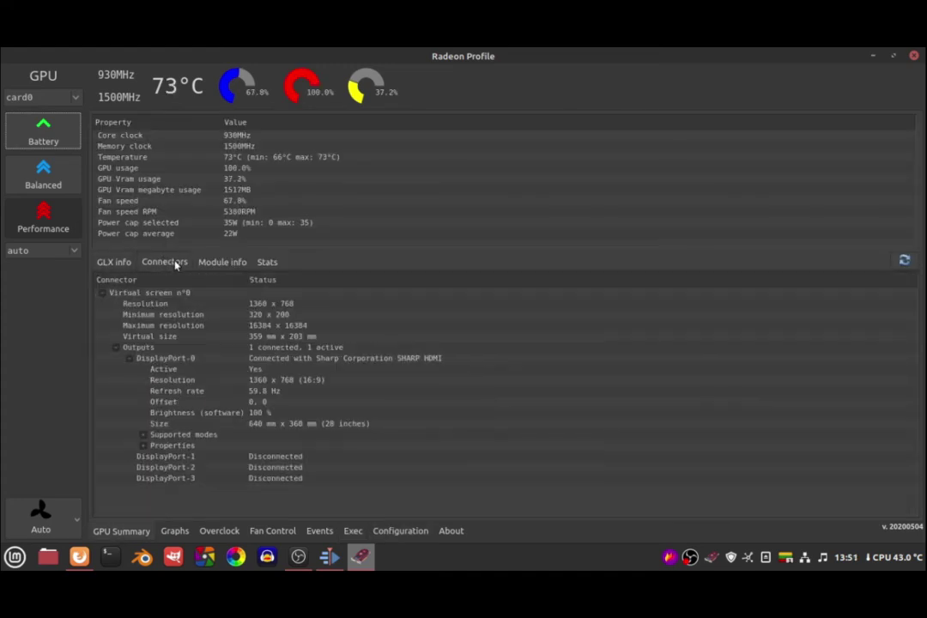
pyautogui.click(220, 264)
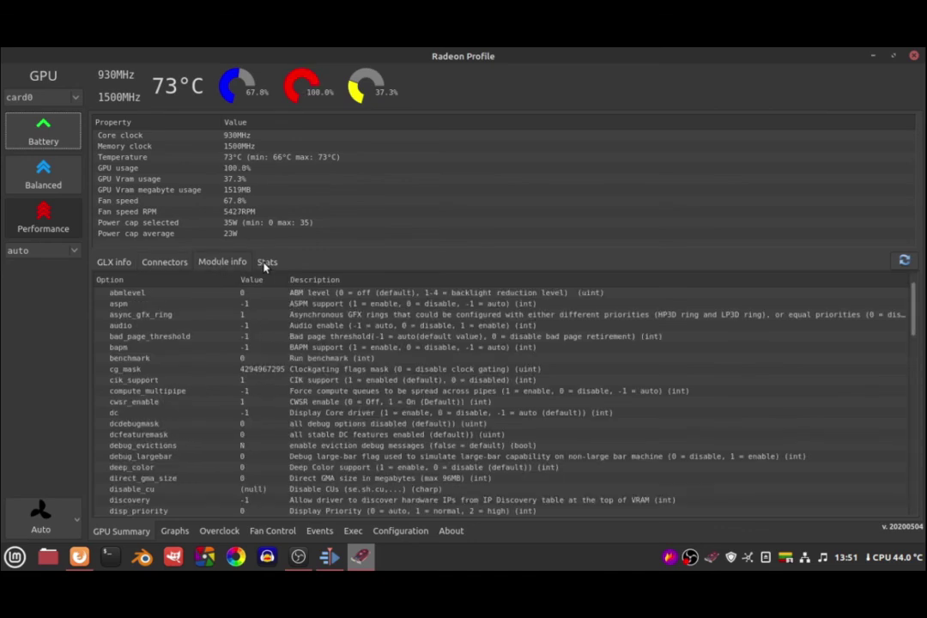
pyautogui.click(265, 265)
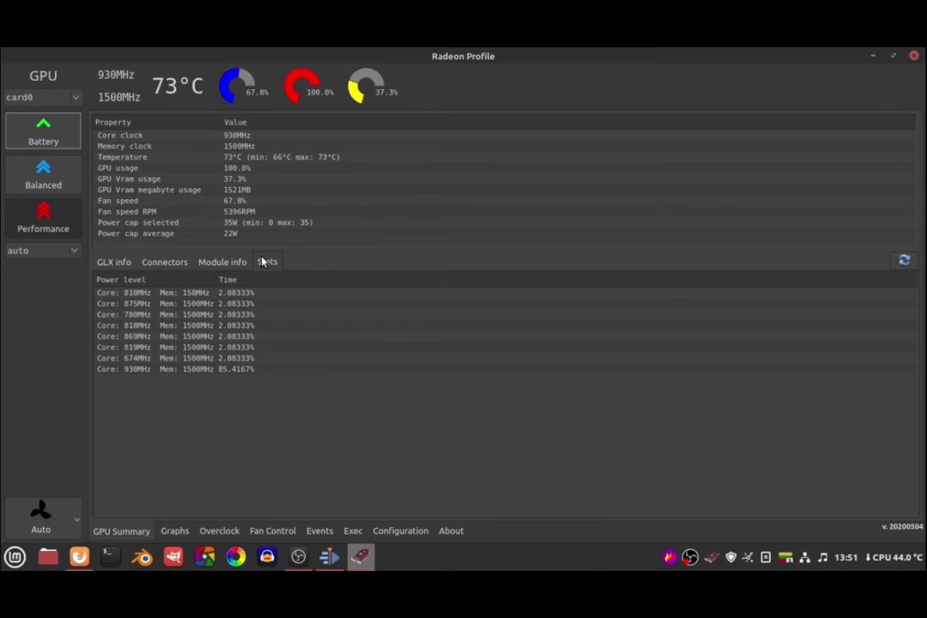
pyautogui.click(110, 263)
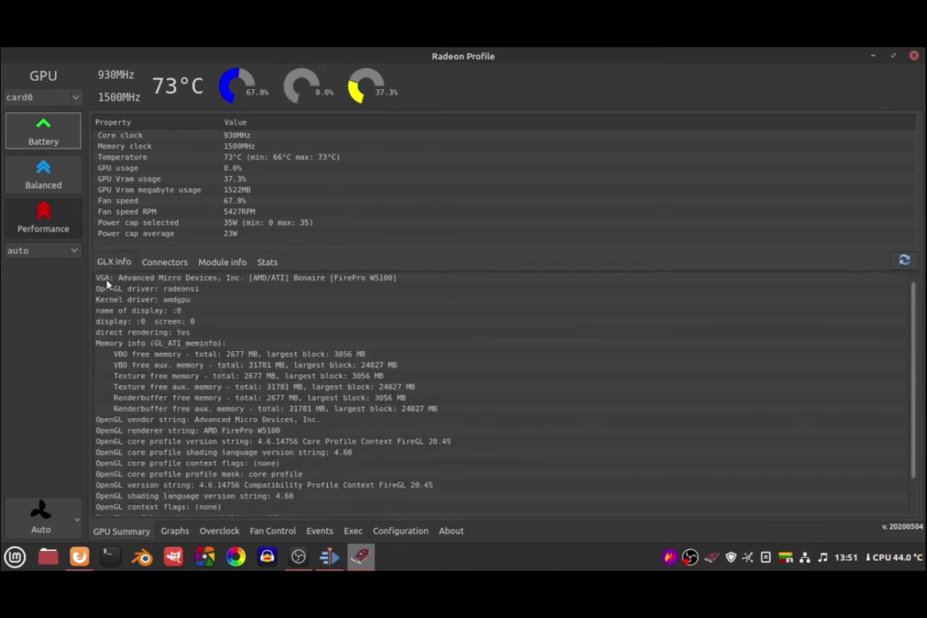
pyautogui.scroll(-1, 156, 379)
pyautogui.scroll(1, 156, 378)
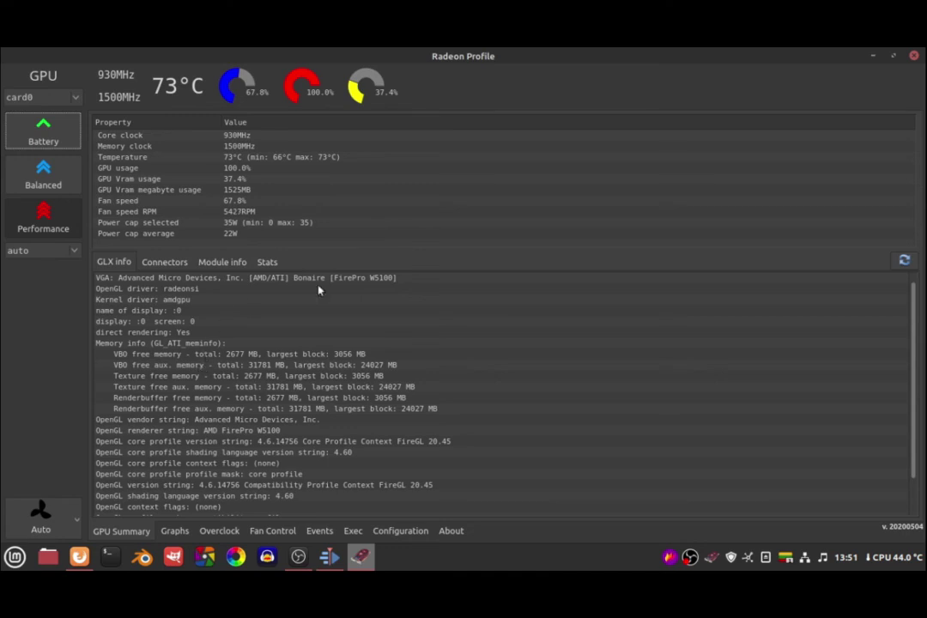
# Step: Close Radeon Profile and replace the amdgpu-pro-uninstall command in the terminal with sudo apt autoremove
pyautogui.click(914, 56)
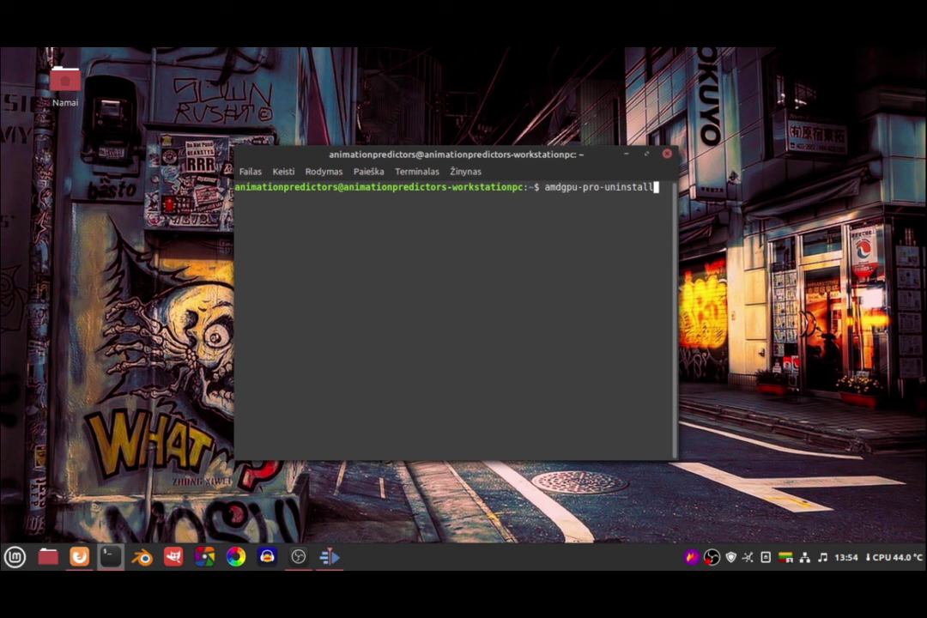
pyautogui.press('BackSpace')
pyautogui.press('BackSpace')
pyautogui.press('BackSpace')
pyautogui.press('BackSpace')
pyautogui.press('BackSpace')
pyautogui.press('BackSpace')
pyautogui.press('BackSpace')
pyautogui.press('BackSpace')
pyautogui.press('BackSpace')
pyautogui.press('BackSpace')
pyautogui.press('BackSpace')
pyautogui.press('BackSpace')
pyautogui.press('BackSpace')
pyautogui.press('BackSpace')
pyautogui.press('BackSpace')
pyautogui.press('BackSpace')
pyautogui.press('BackSpace')
pyautogui.press('BackSpace')
pyautogui.press('BackSpace')
pyautogui.press('BackSpace')
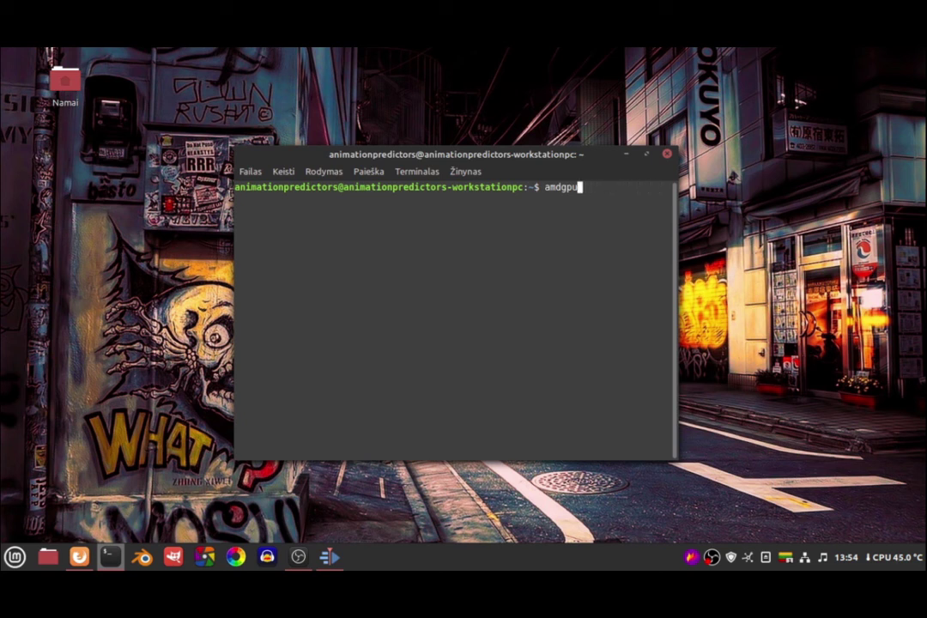
pyautogui.write('sudo apt autoremove')
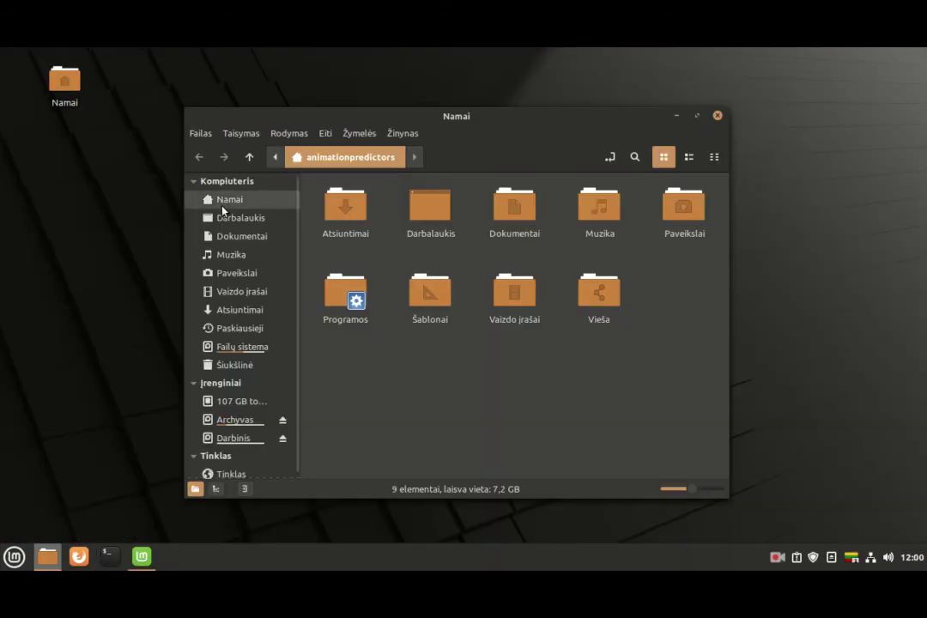
# Step: Play gARSAS-pagal kurj.wav from Garsų kampelis/Garso įrašai on the Darbinis drive, minimize the player and close the file manager
pyautogui.click(255, 439)
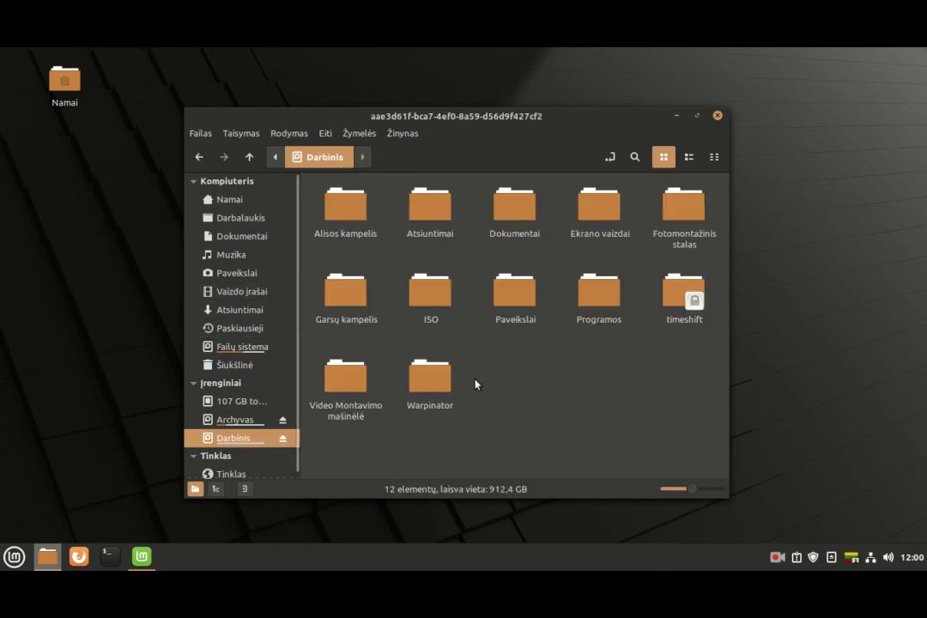
pyautogui.doubleClick(326, 309)
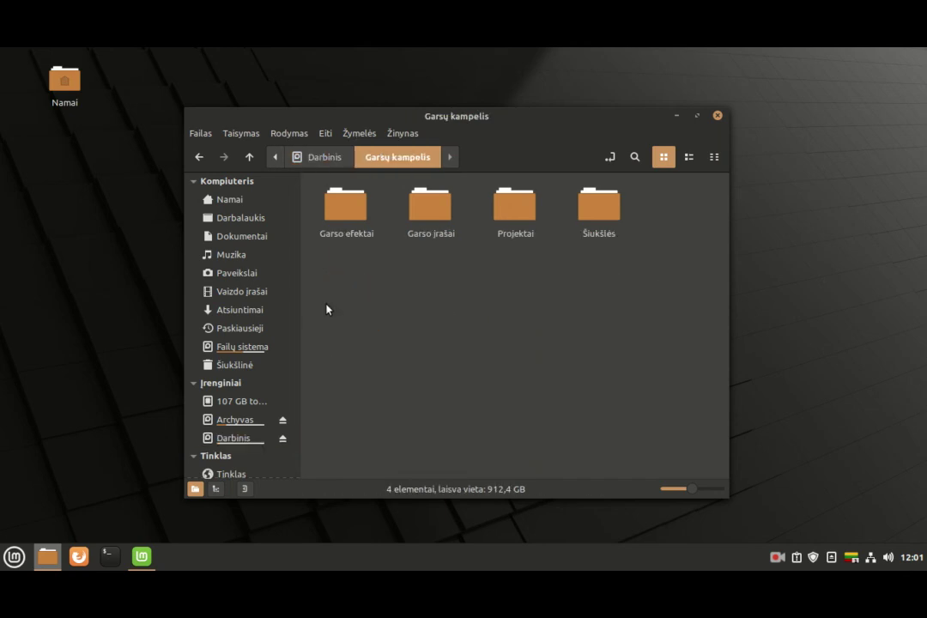
pyautogui.doubleClick(430, 213)
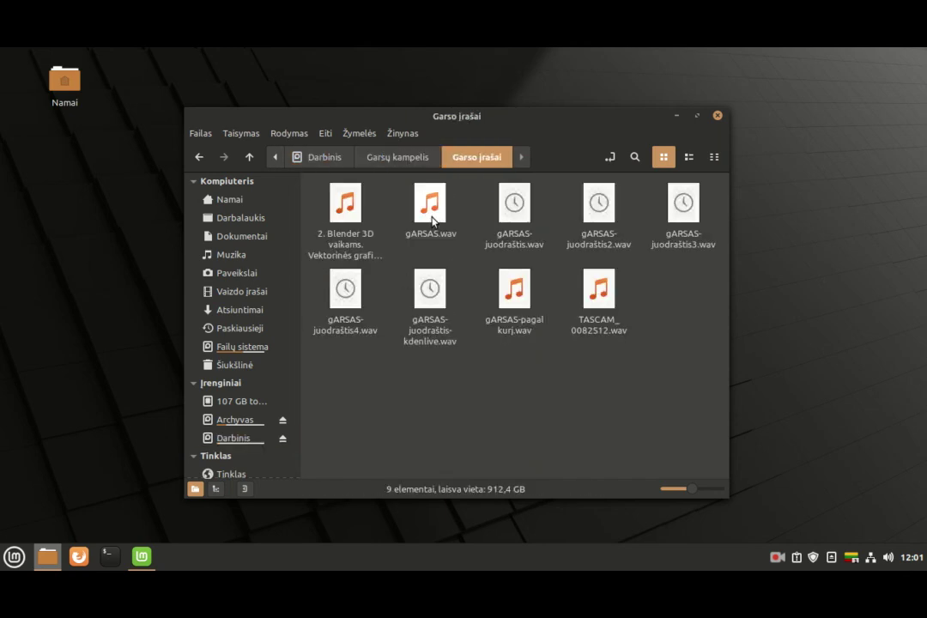
pyautogui.doubleClick(515, 296)
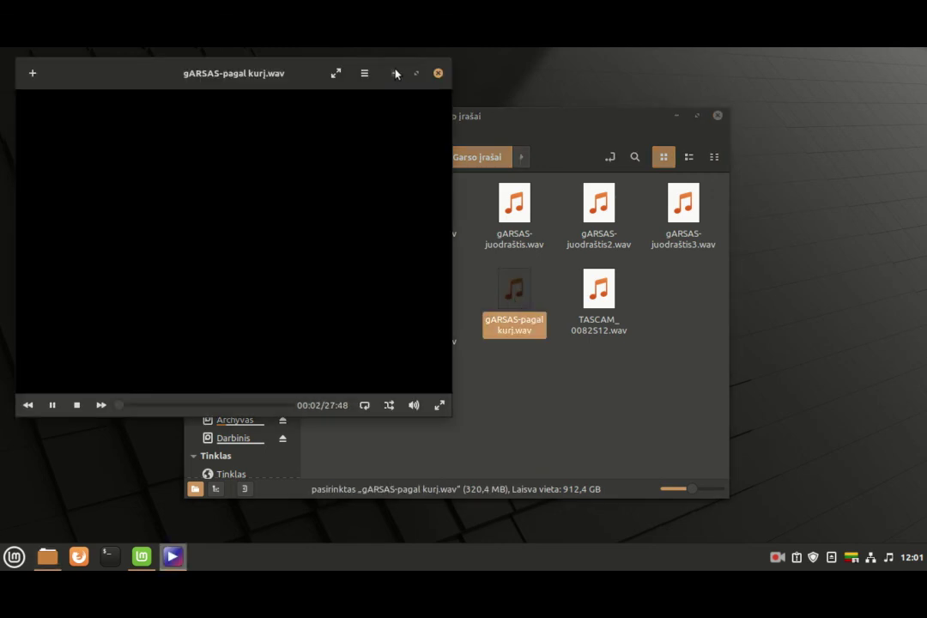
pyautogui.click(395, 74)
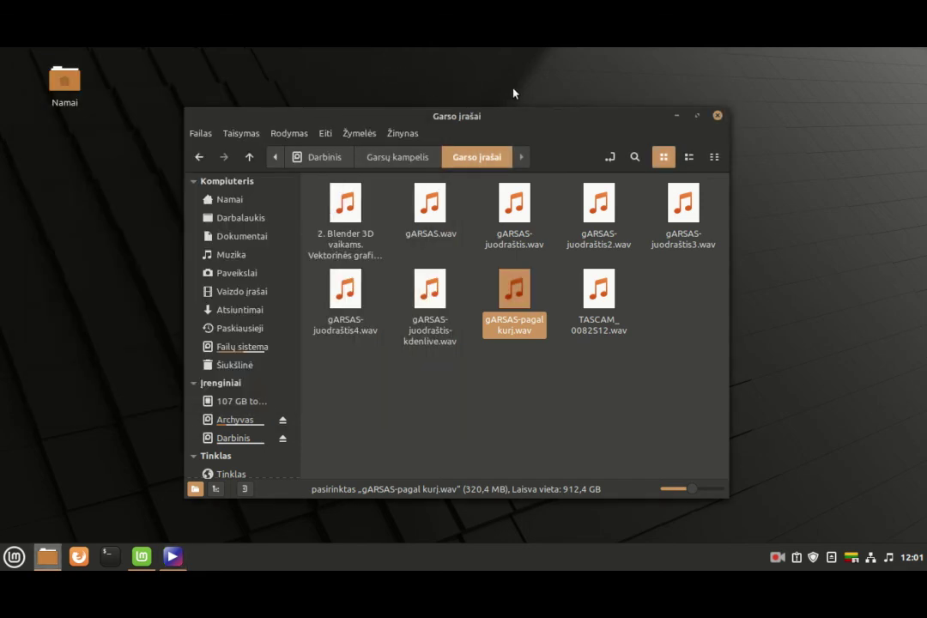
pyautogui.click(718, 116)
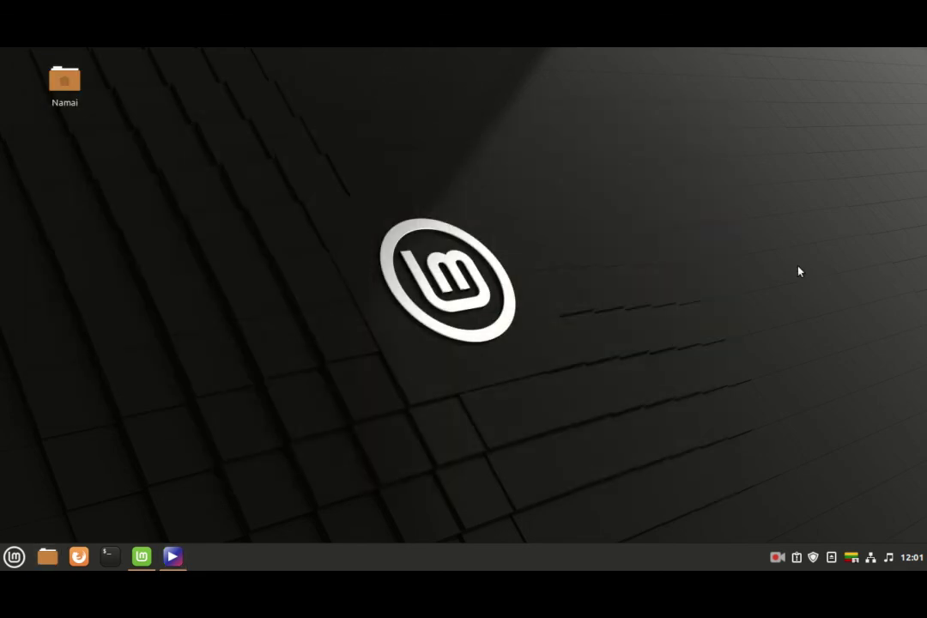
# Step: In the sound settings, switch the output device to HDMI / DisplayPort Tobago HDMI Audio and close the settings
pyautogui.click(888, 557)
pyautogui.click(869, 531)
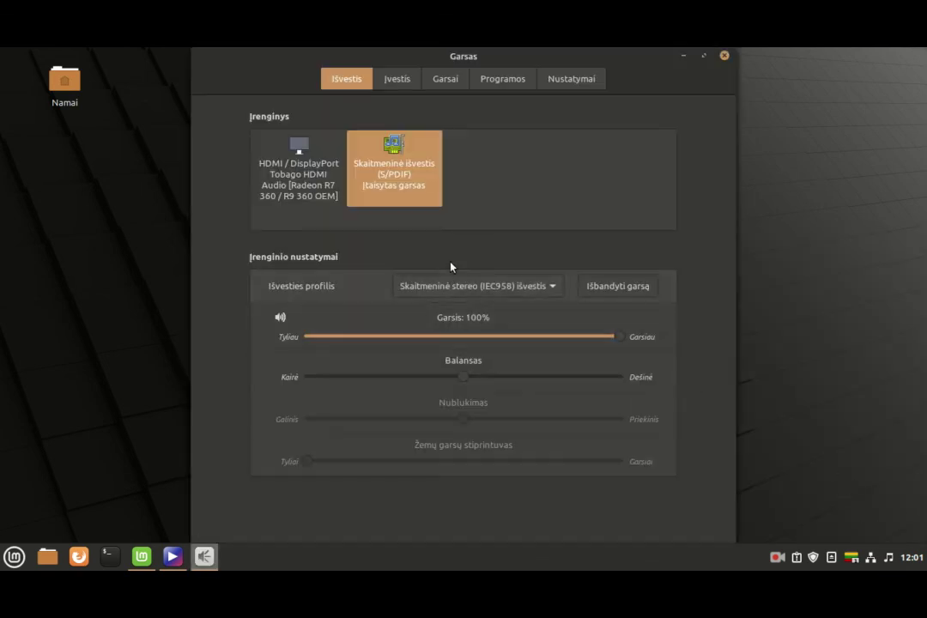
pyautogui.click(334, 198)
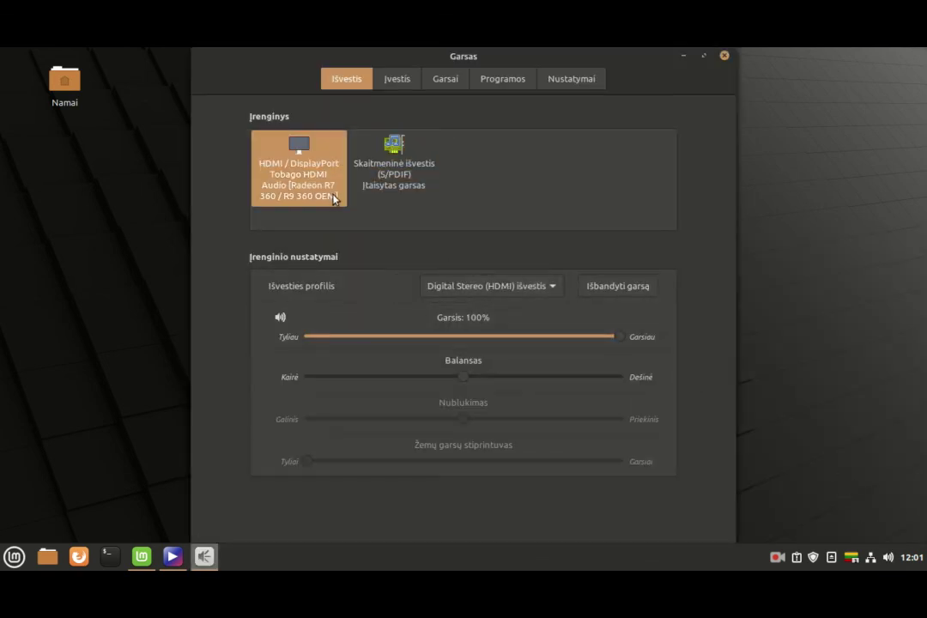
pyautogui.click(724, 55)
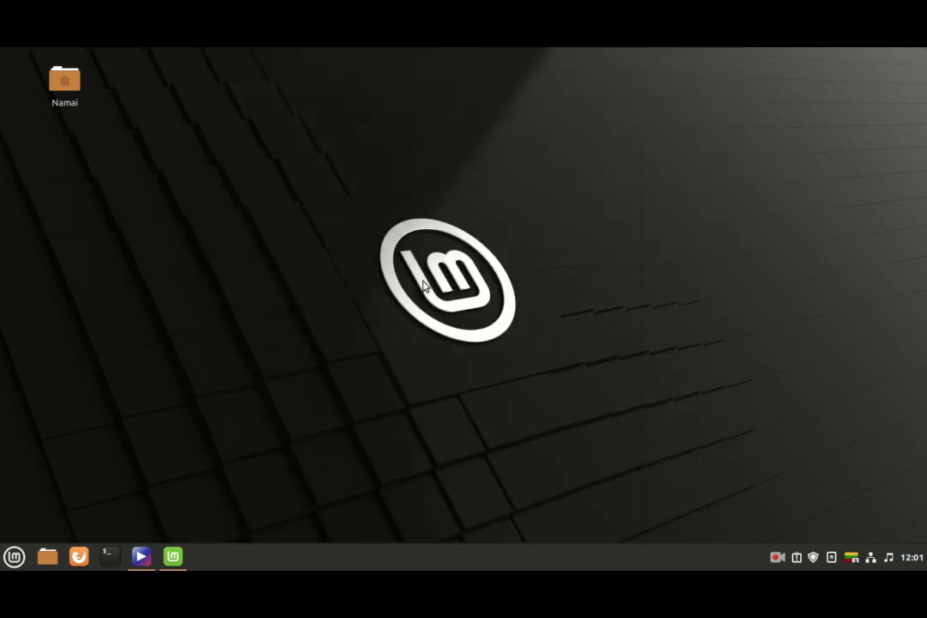
# Step: Restart playback of gARSAS-pagal kurj.wav from the beginning, check that it is playing and leave the player minimized
pyautogui.click(140, 558)
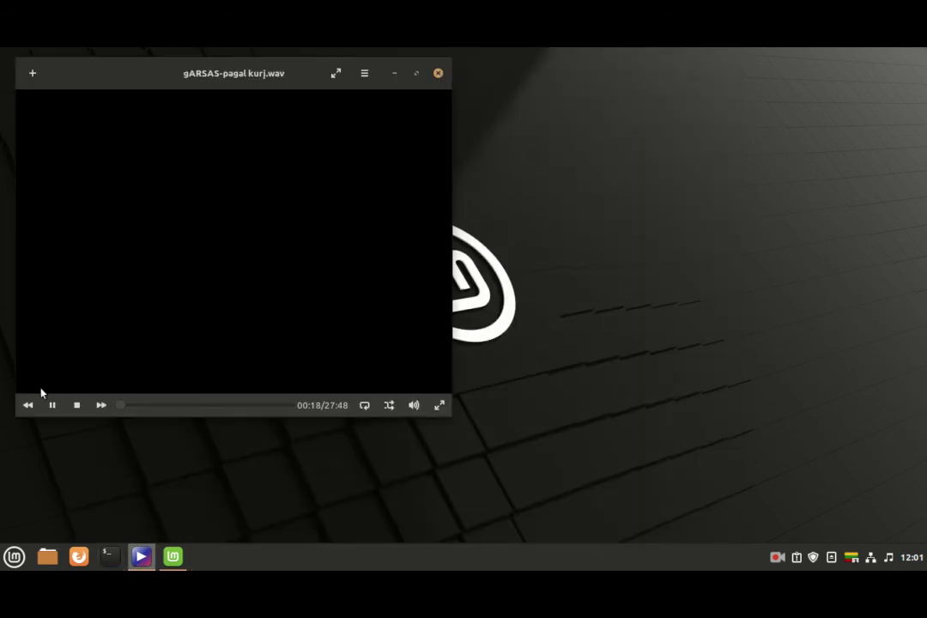
pyautogui.click(51, 405)
pyautogui.moveTo(120, 408); pyautogui.dragTo(99, 405)
pyautogui.click(50, 405)
pyautogui.click(393, 74)
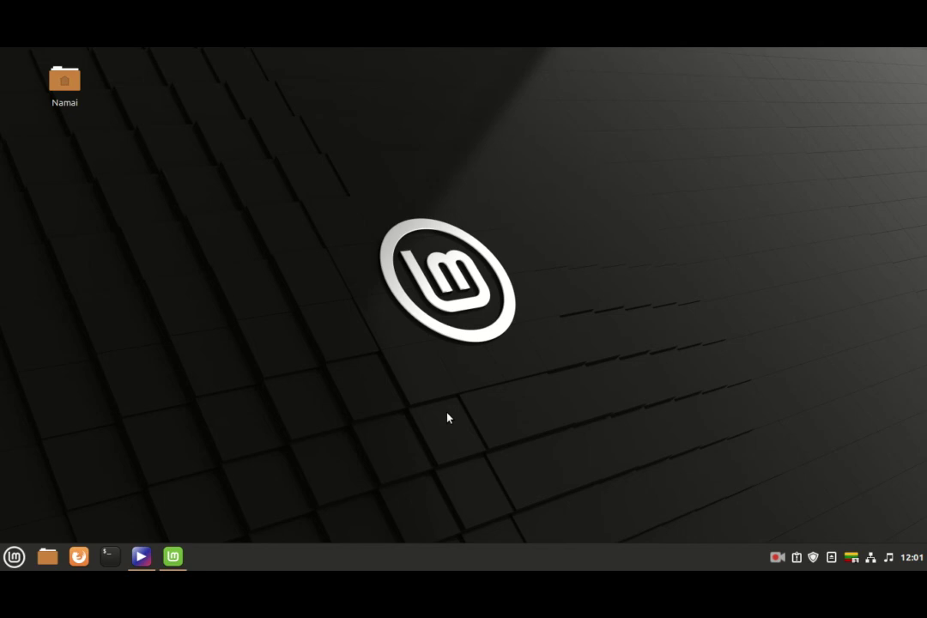
pyautogui.click(142, 556)
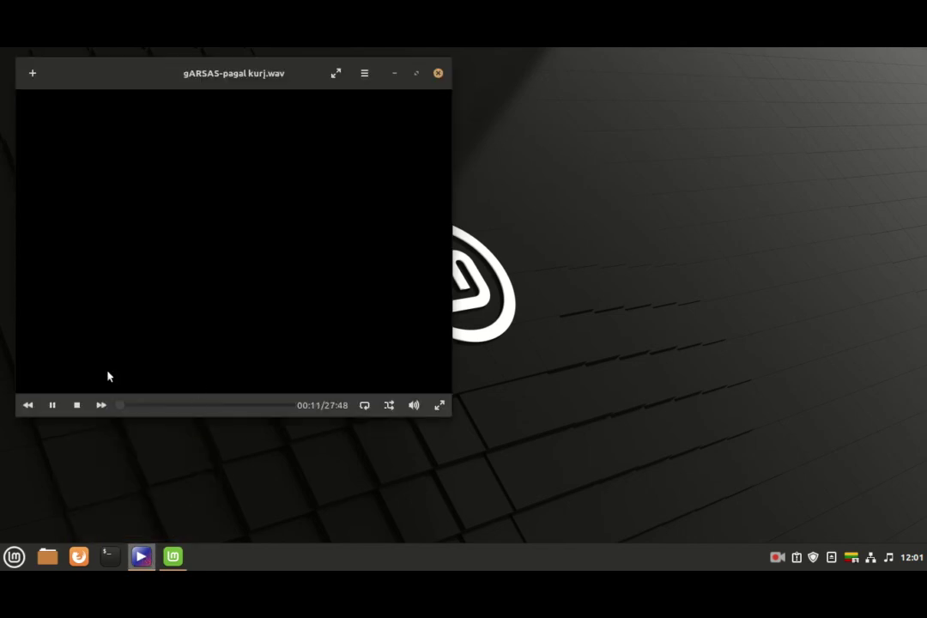
pyautogui.click(394, 74)
# Step: Start Flameshot, look through its interface and filename settings, enable Launch at startup and close the configuration
pyautogui.press('super')
pyautogui.write('fl')
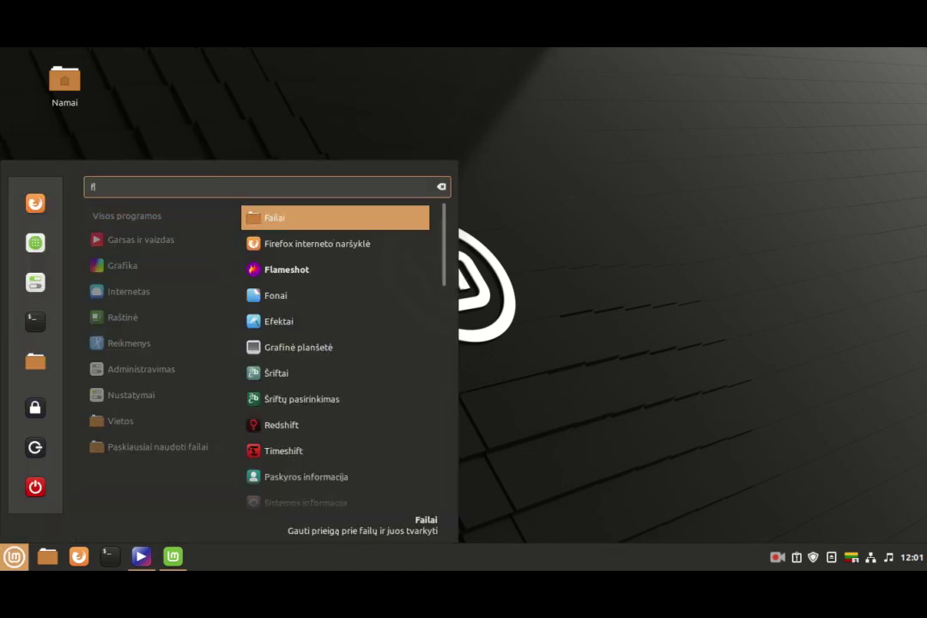
pyautogui.click(331, 217)
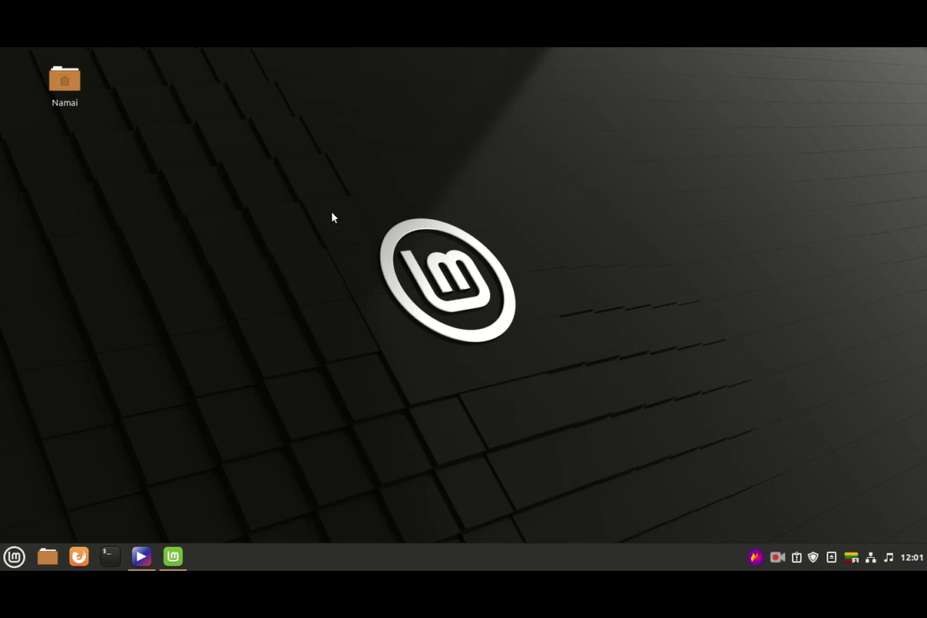
pyautogui.rightClick(755, 557)
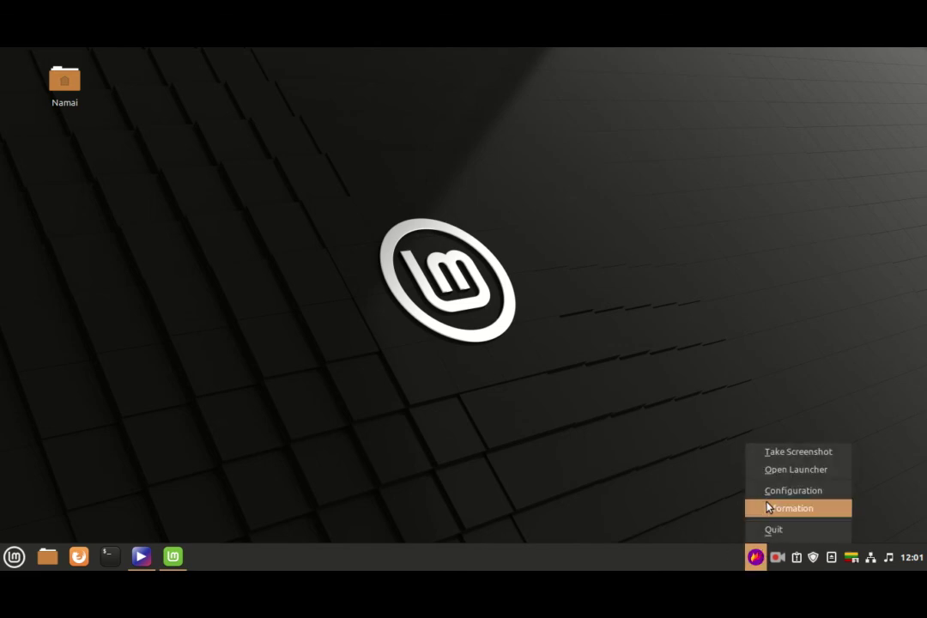
pyautogui.click(774, 491)
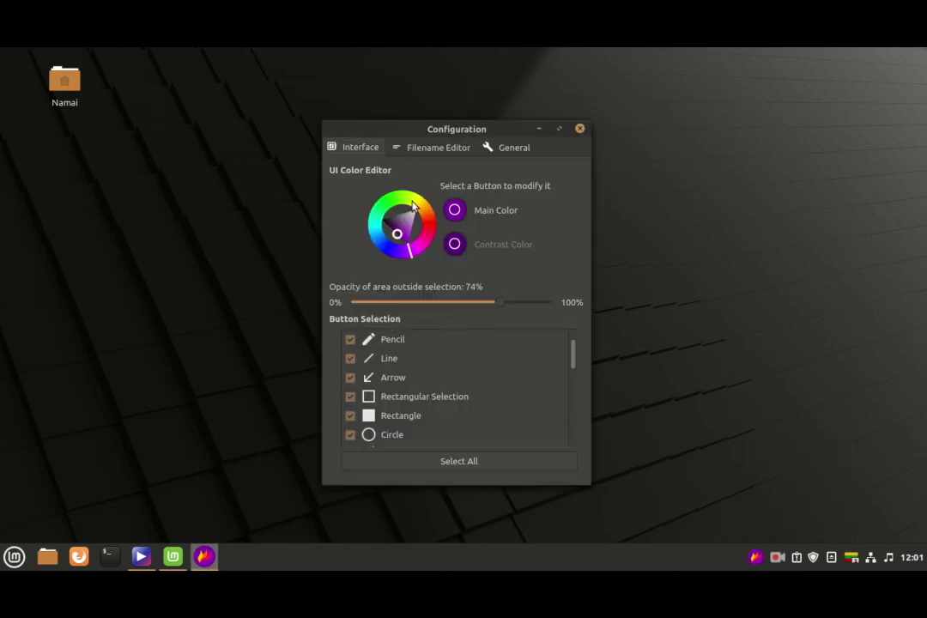
pyautogui.click(427, 150)
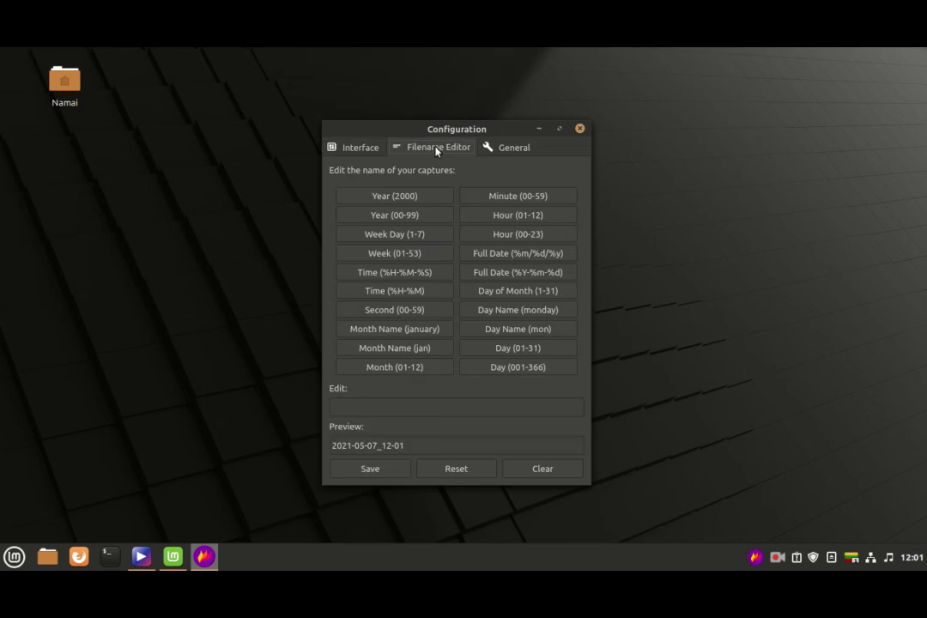
pyautogui.click(495, 149)
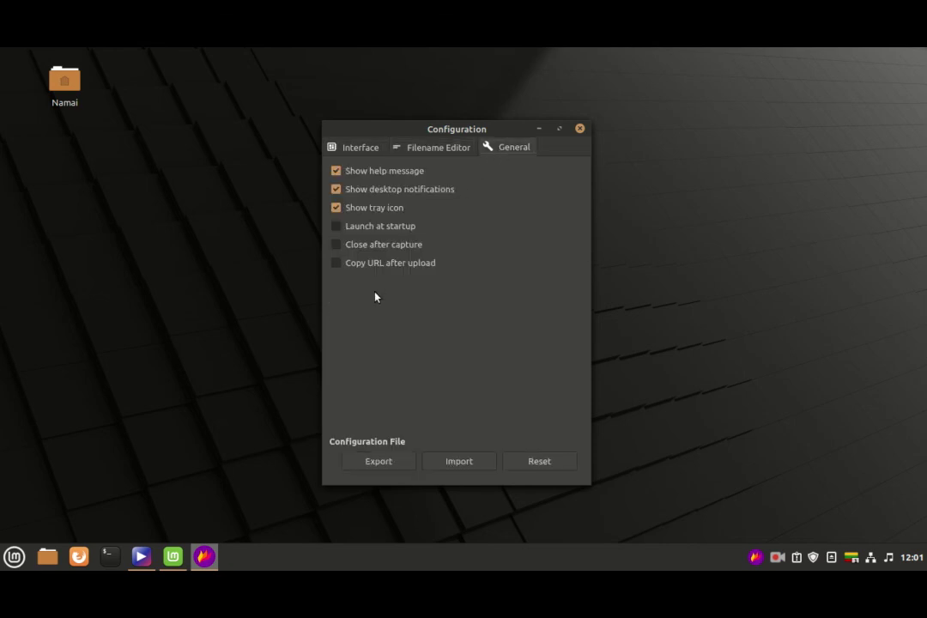
pyautogui.click(343, 227)
pyautogui.click(579, 129)
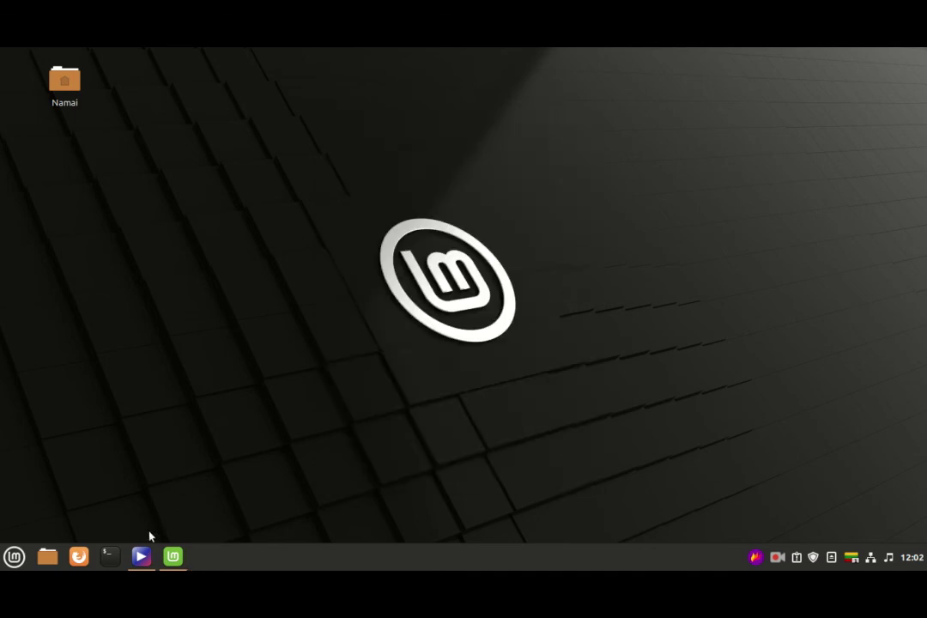
pyautogui.click(141, 559)
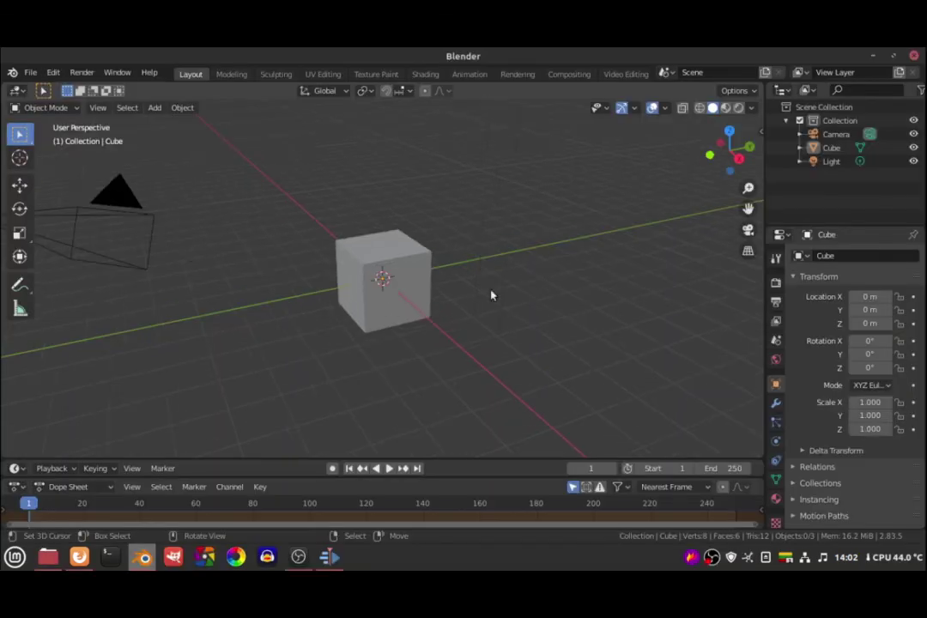
# Step: In Blender, show the scene's render properties and look at the cube from several sides
pyautogui.click(776, 283)
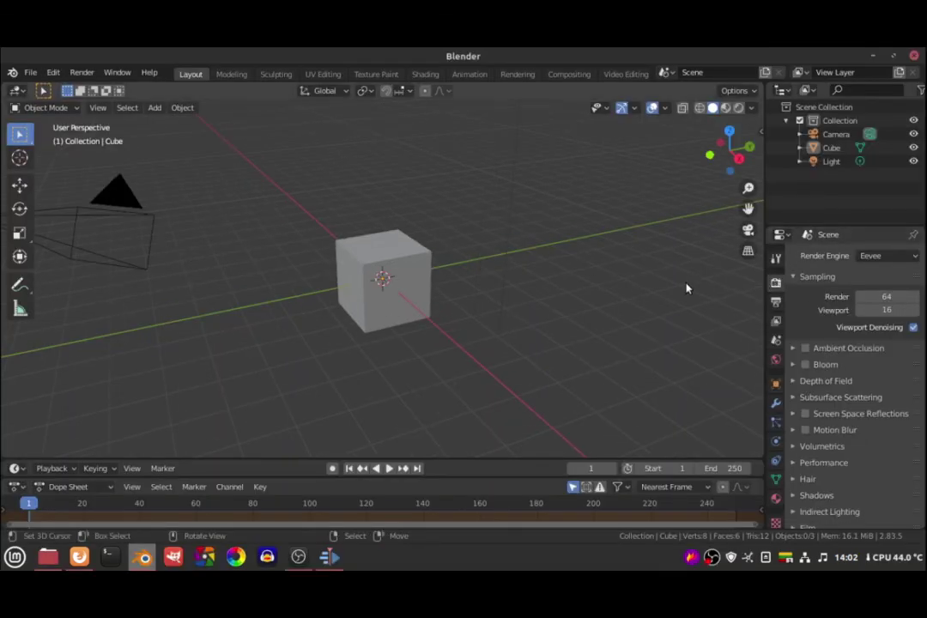
pyautogui.moveTo(420, 325); pyautogui.dragTo(362, 321)
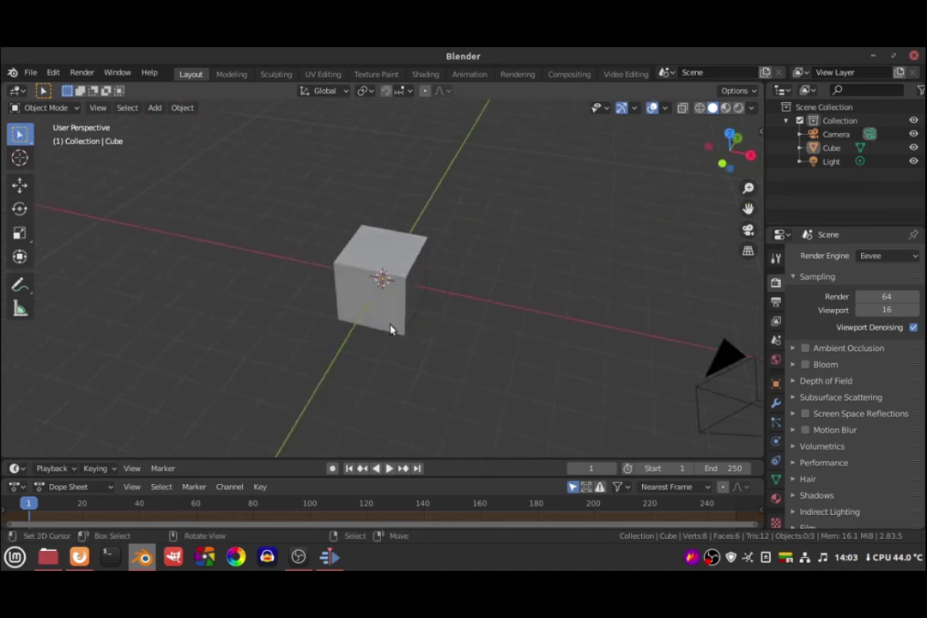
pyautogui.moveTo(440, 346); pyautogui.dragTo(281, 322)
pyautogui.moveTo(734, 297); pyautogui.dragTo(575, 331)
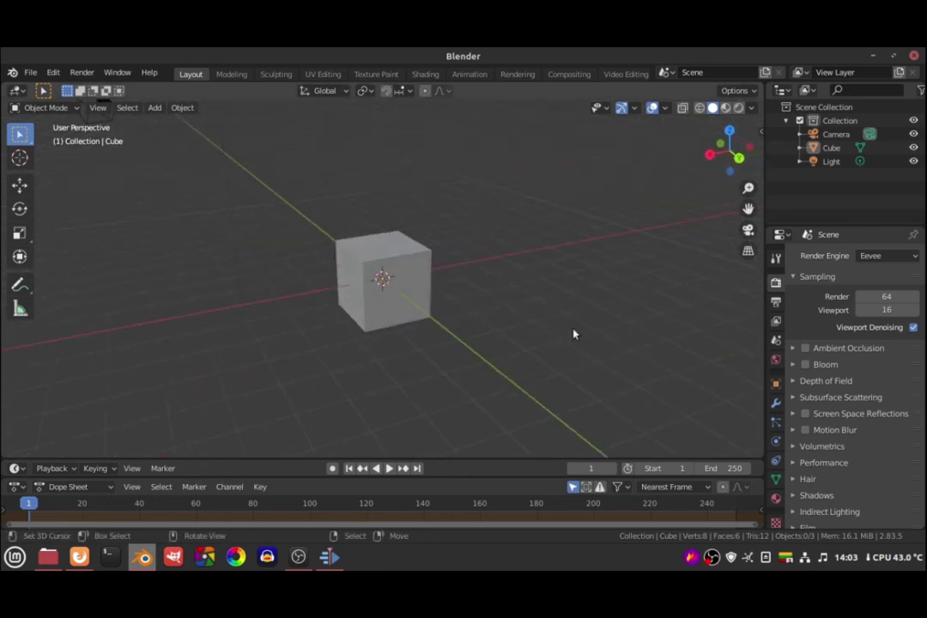
# Step: Mark Blender's version number with an arrow in a partial screen capture and discard the capture
pyautogui.press('Print')
pyautogui.moveTo(604, 369); pyautogui.dragTo(912, 549)
pyautogui.click(846, 349)
pyautogui.moveTo(776, 433)
pyautogui.mouseDown()
pyautogui.moveTo(879, 496)
pyautogui.moveTo(864, 524)
pyautogui.moveTo(876, 532)
pyautogui.mouseUp()
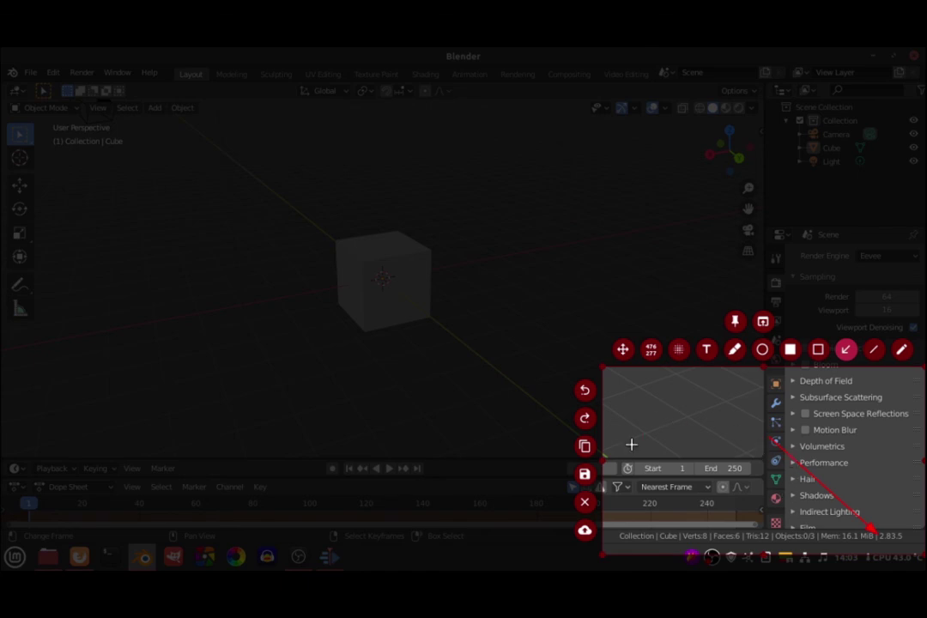
pyautogui.click(583, 503)
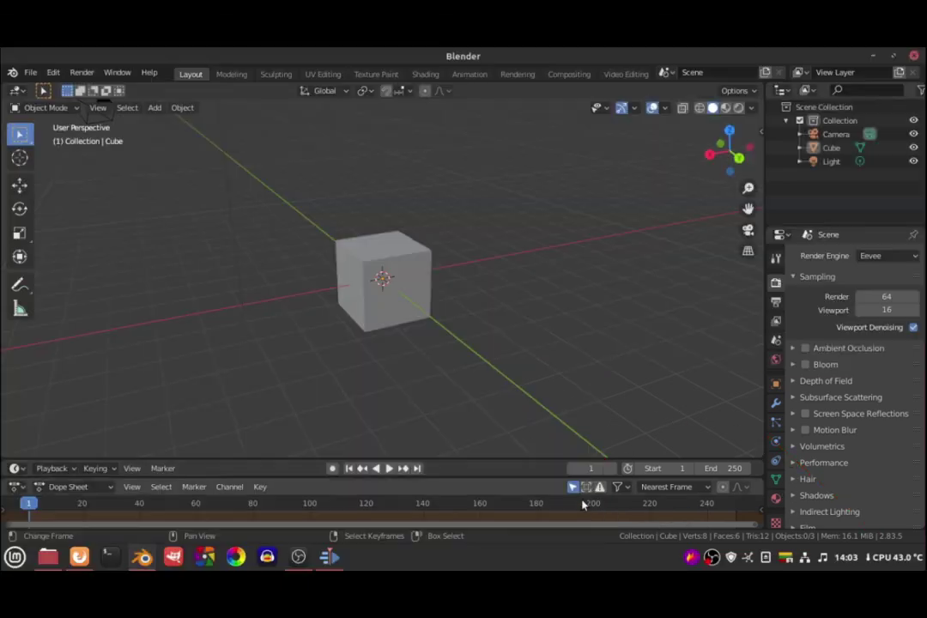
# Step: Inspect the cube from other angles and check the OpenCL Cycles render devices in Blender's system preferences
pyautogui.moveTo(430, 375); pyautogui.dragTo(494, 366)
pyautogui.moveTo(281, 351); pyautogui.dragTo(432, 344)
pyautogui.scroll(-2, 393, 343)
pyautogui.scroll(5, 413, 317)
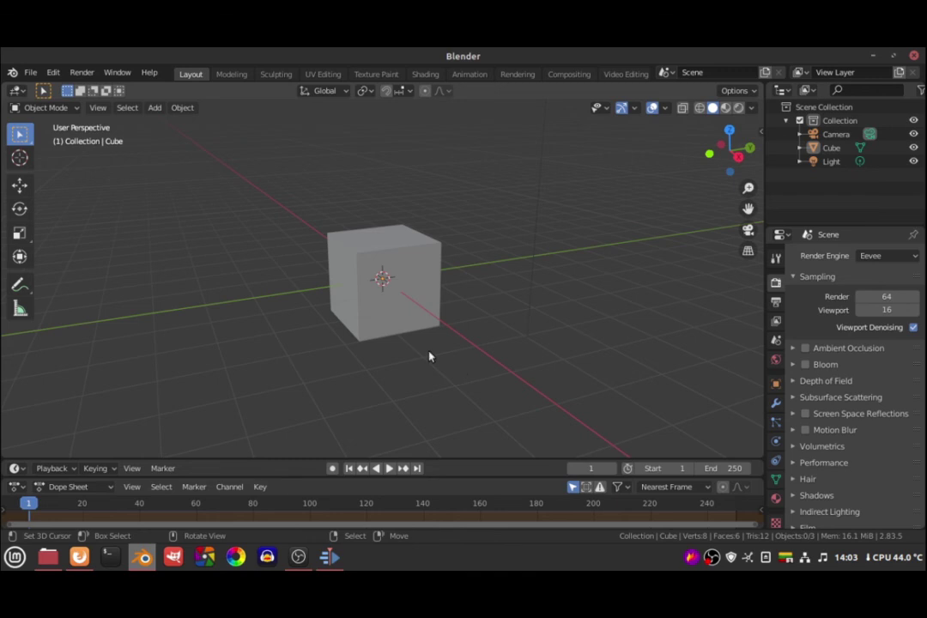
pyautogui.moveTo(146, 180); pyautogui.dragTo(159, 118)
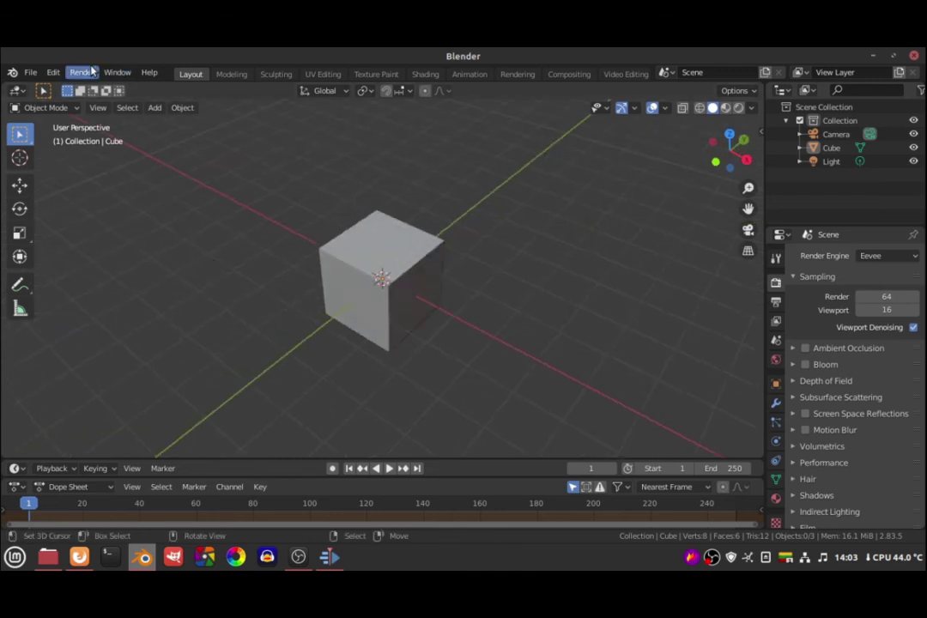
pyautogui.click(53, 73)
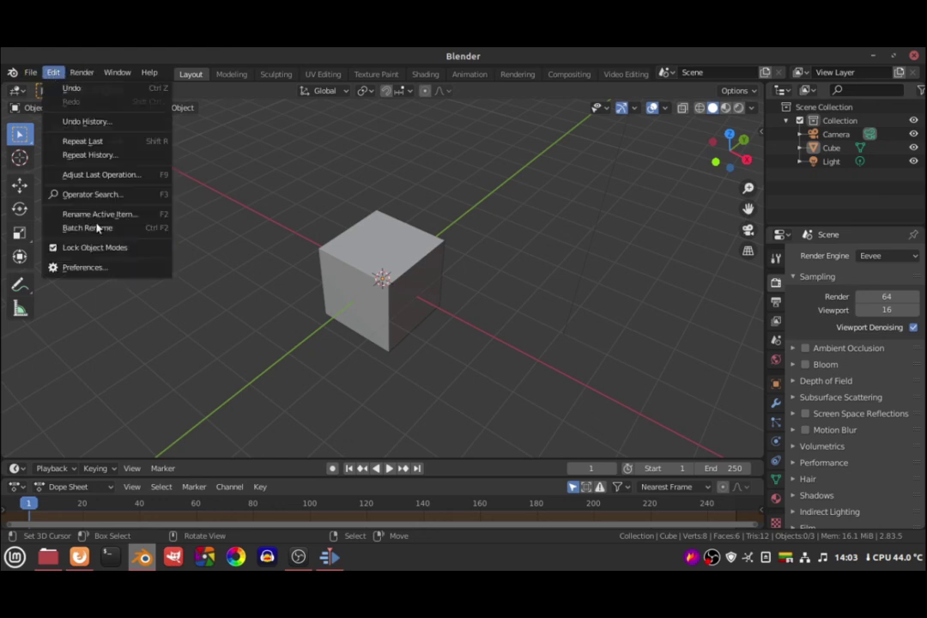
pyautogui.click(96, 267)
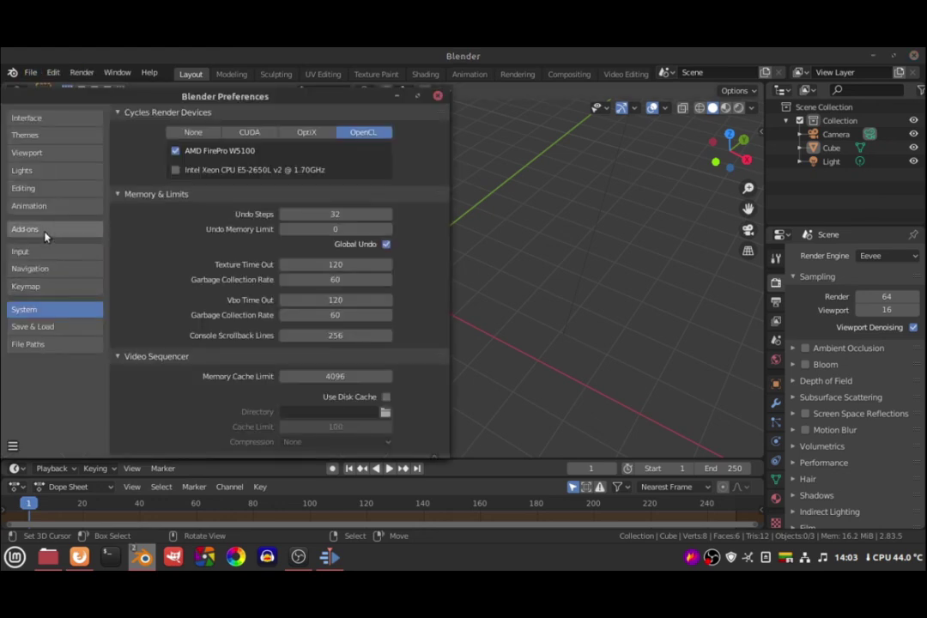
pyautogui.click(438, 96)
# Step: Set the render engine to Cycles and its device to GPU Compute
pyautogui.click(876, 256)
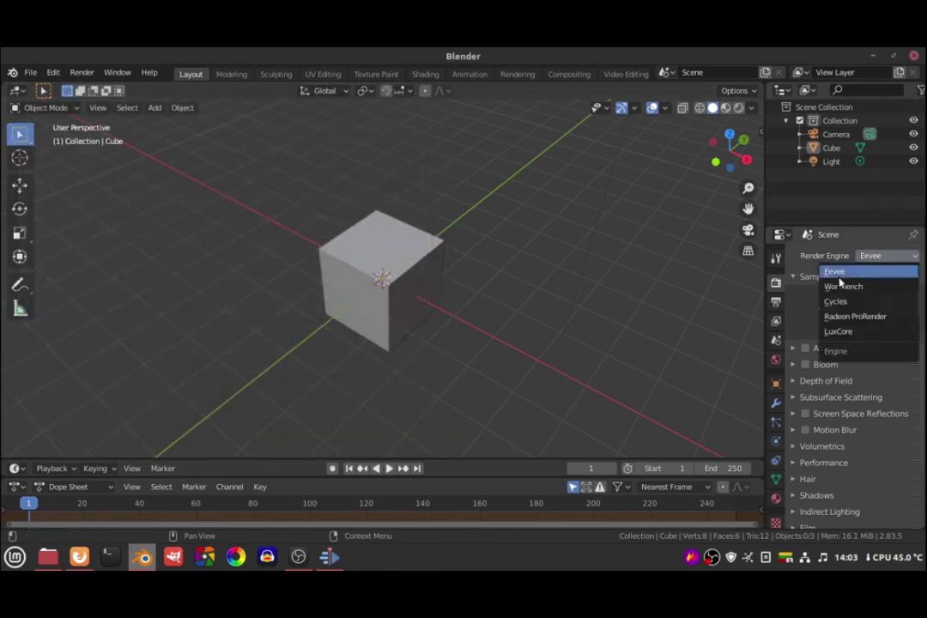
pyautogui.click(835, 302)
pyautogui.click(887, 290)
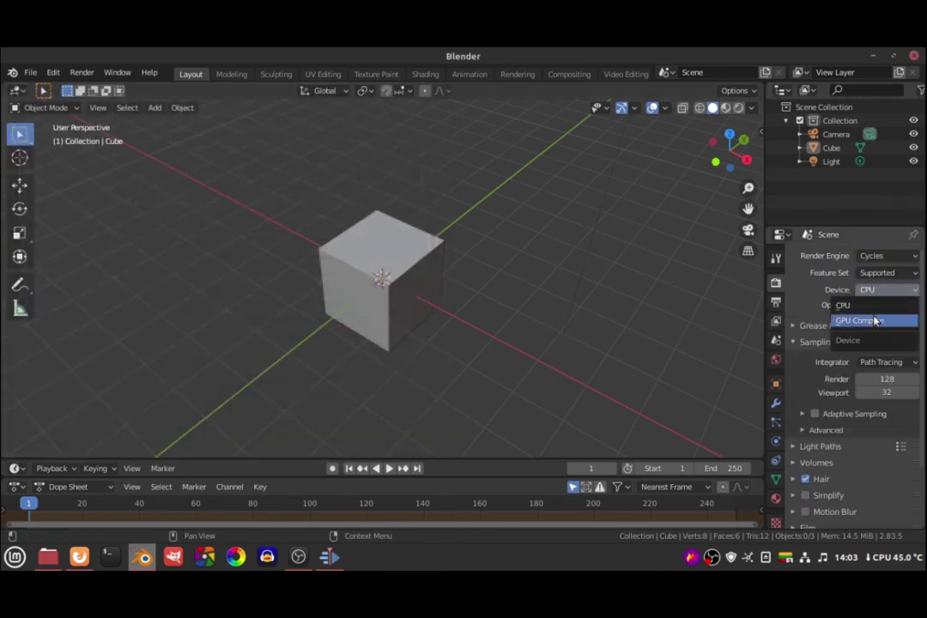
pyautogui.click(874, 319)
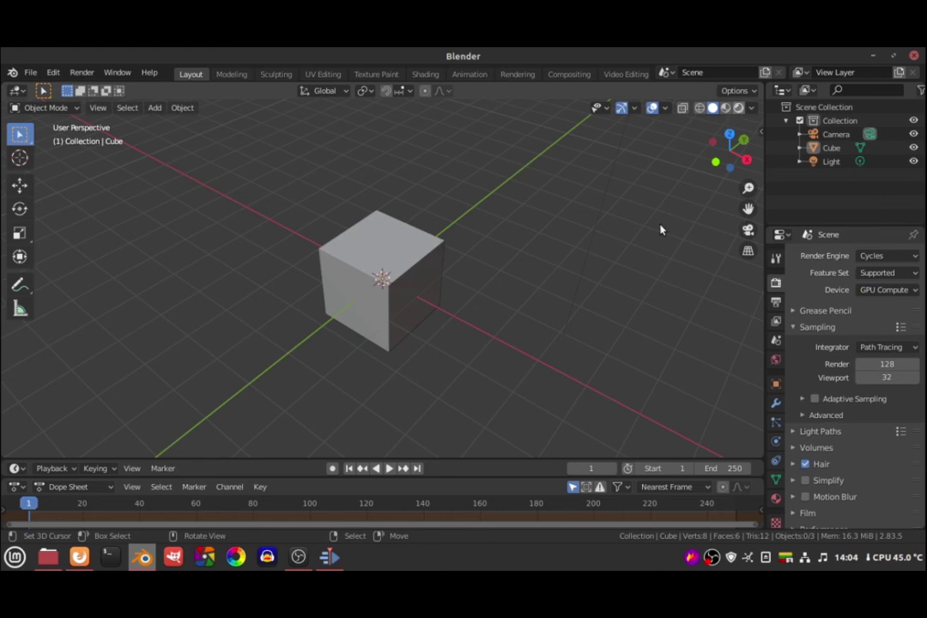
# Step: Switch the cube's viewport to rendered shading, render the scene as an image, and close the render window
pyautogui.press('z')
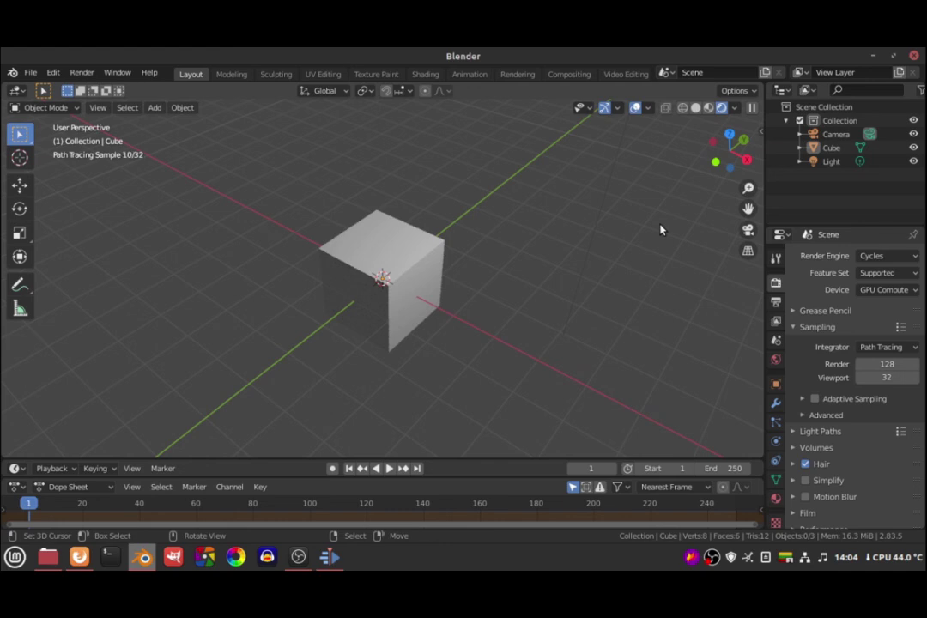
pyautogui.click(83, 73)
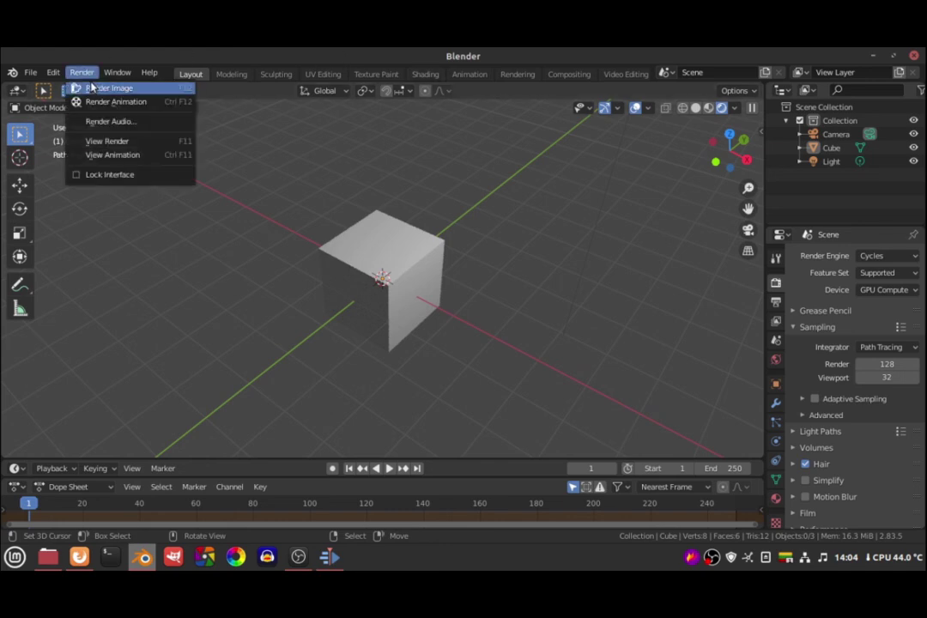
pyautogui.click(96, 88)
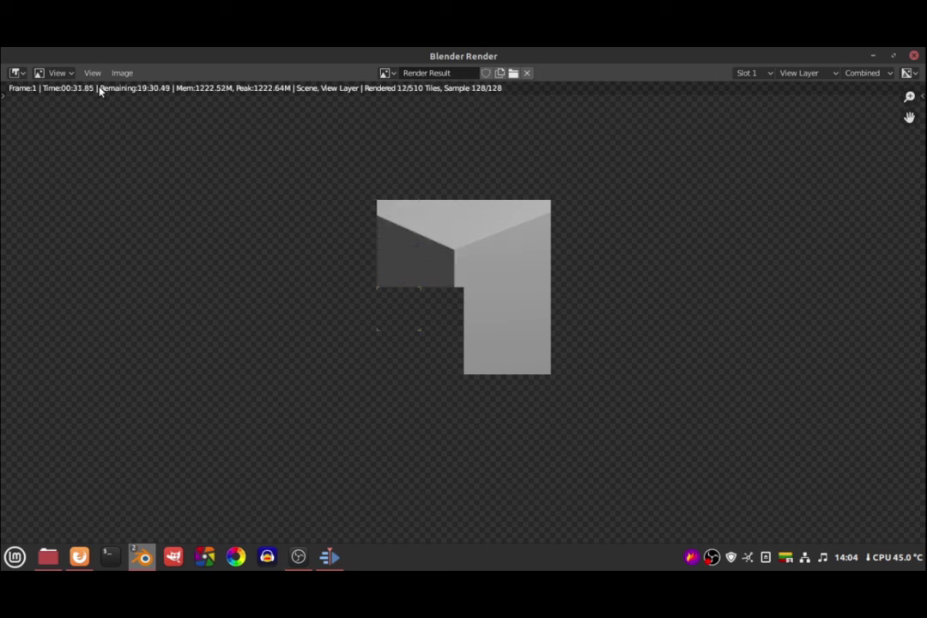
pyautogui.click(913, 54)
# Step: In the file manager, show the home folder's hidden files and open the blender folder inside .config
pyautogui.moveTo(331, 559)
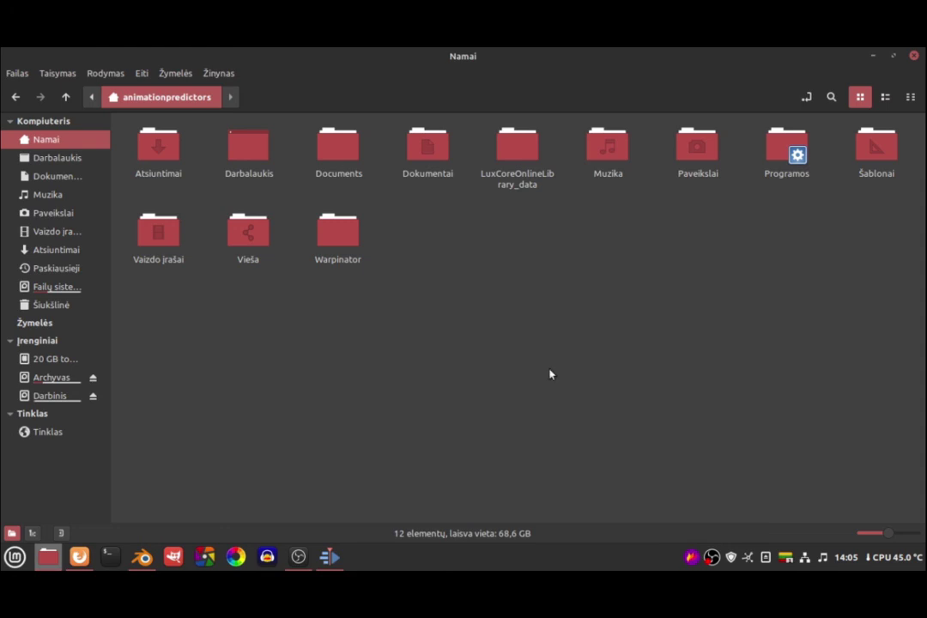
pyautogui.click(106, 75)
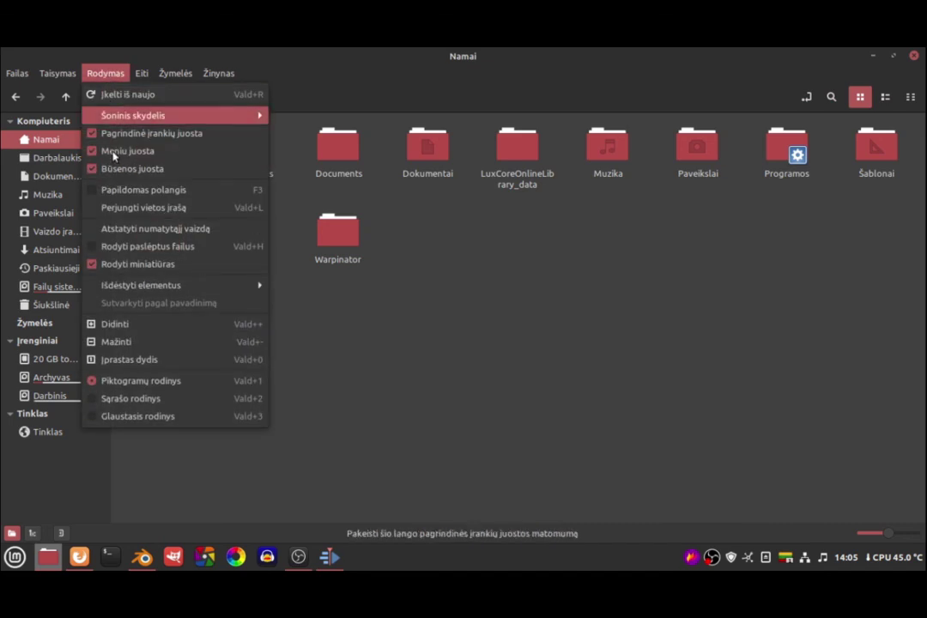
pyautogui.click(142, 228)
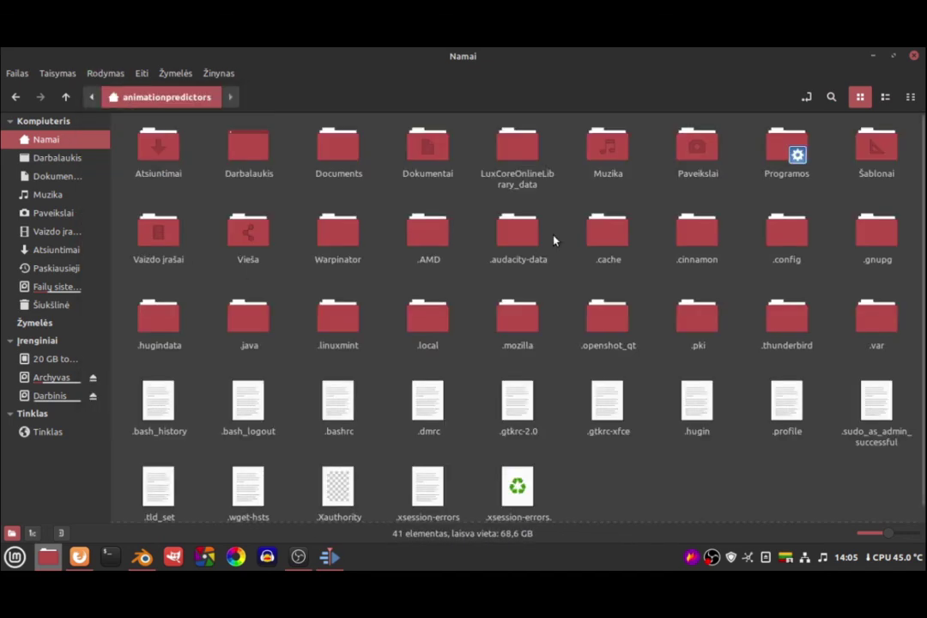
pyautogui.doubleClick(794, 232)
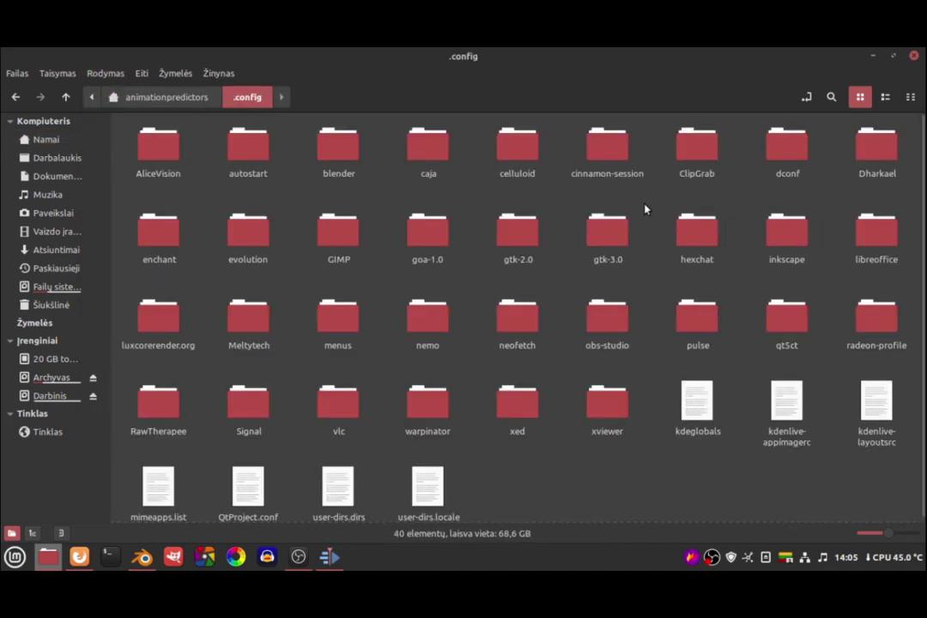
pyautogui.doubleClick(339, 152)
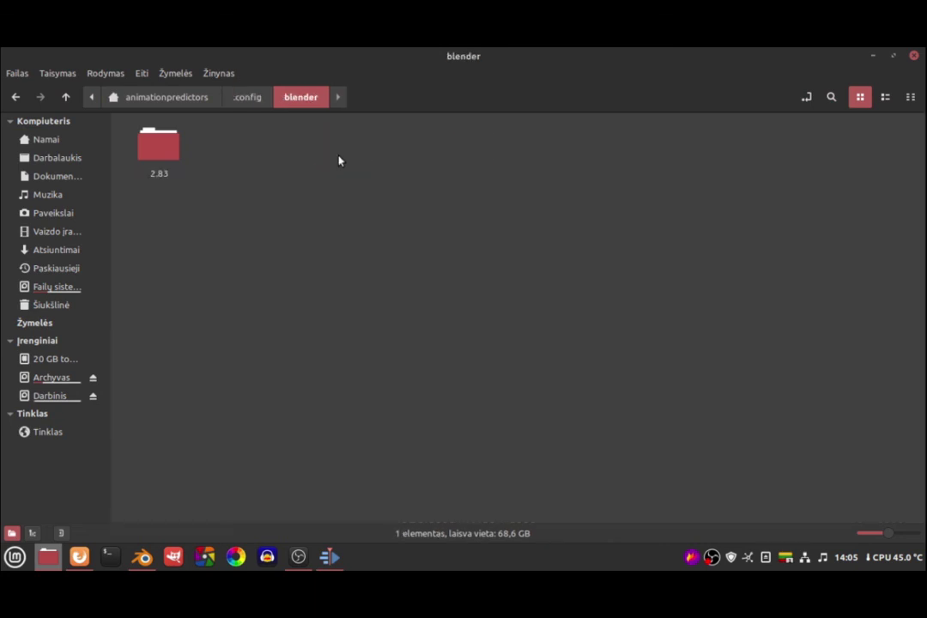
# Step: Return to the home folder and turn off the display of hidden files
pyautogui.click(67, 144)
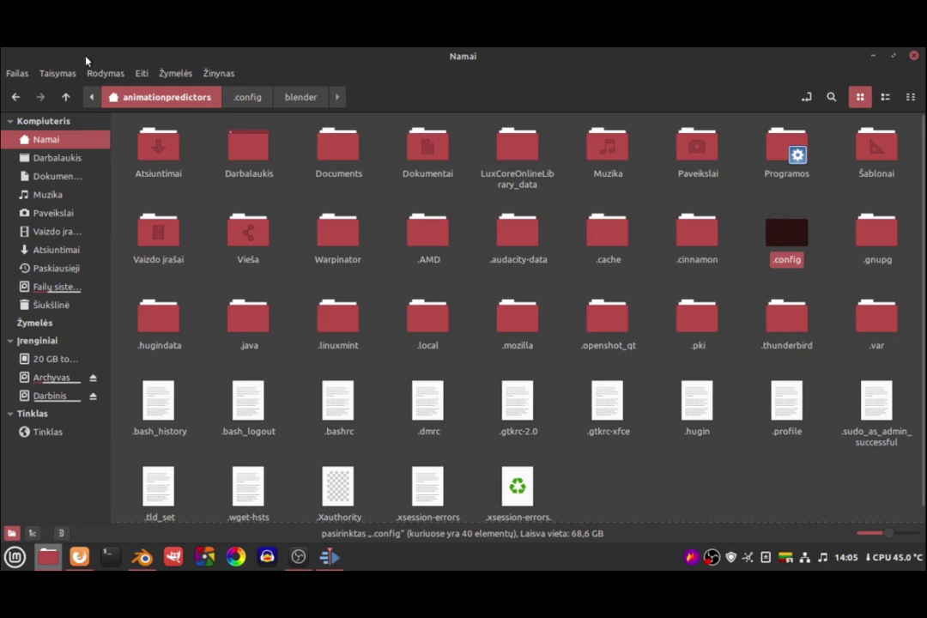
pyautogui.click(97, 73)
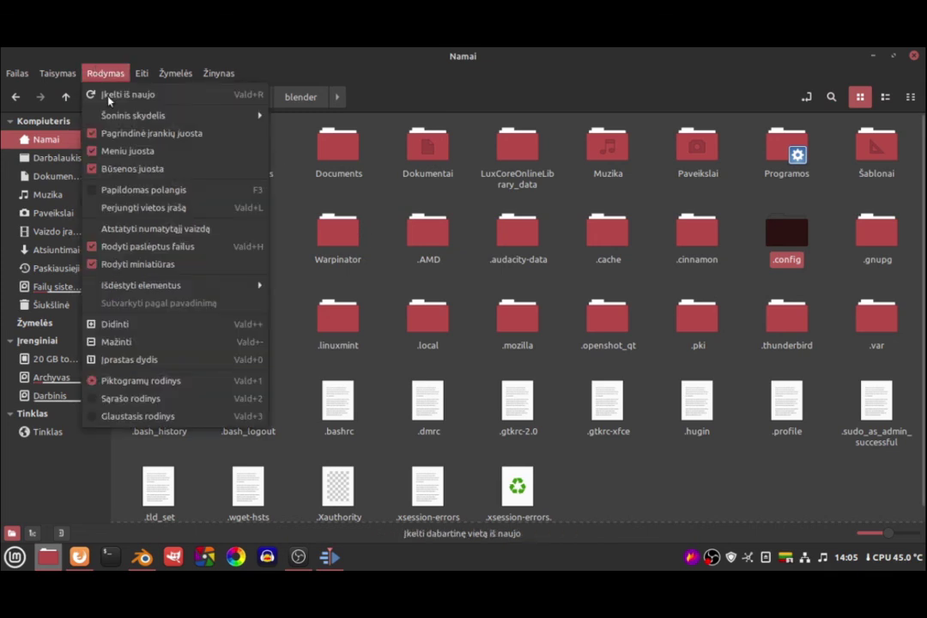
pyautogui.click(133, 248)
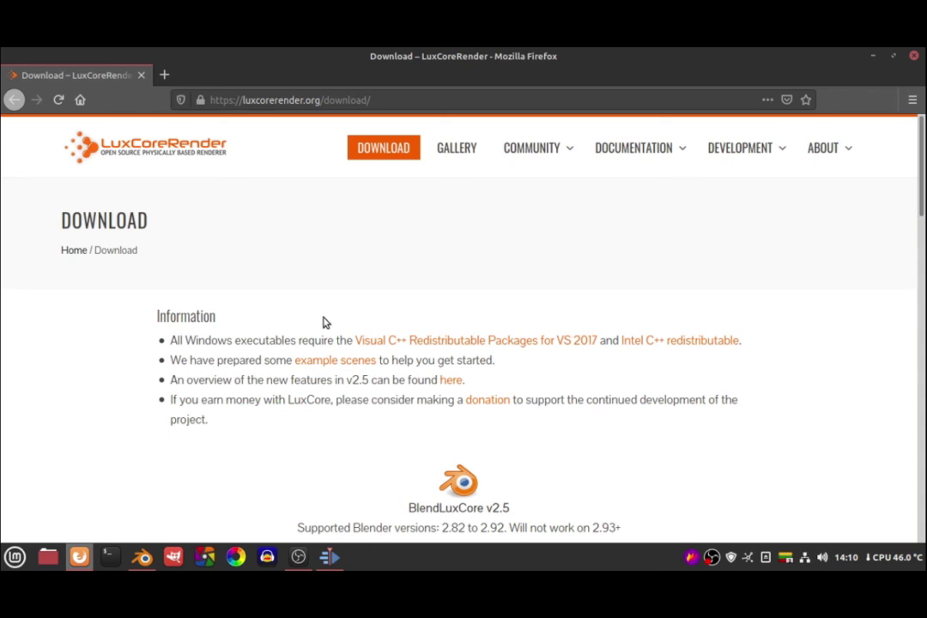
# Step: In Firefox, open LuxCoreRender's example scenes and save the LuxCore 2.1 Benchmark zip archive to disk
pyautogui.scroll(-10, 310, 320)
pyautogui.scroll(-5, 336, 370)
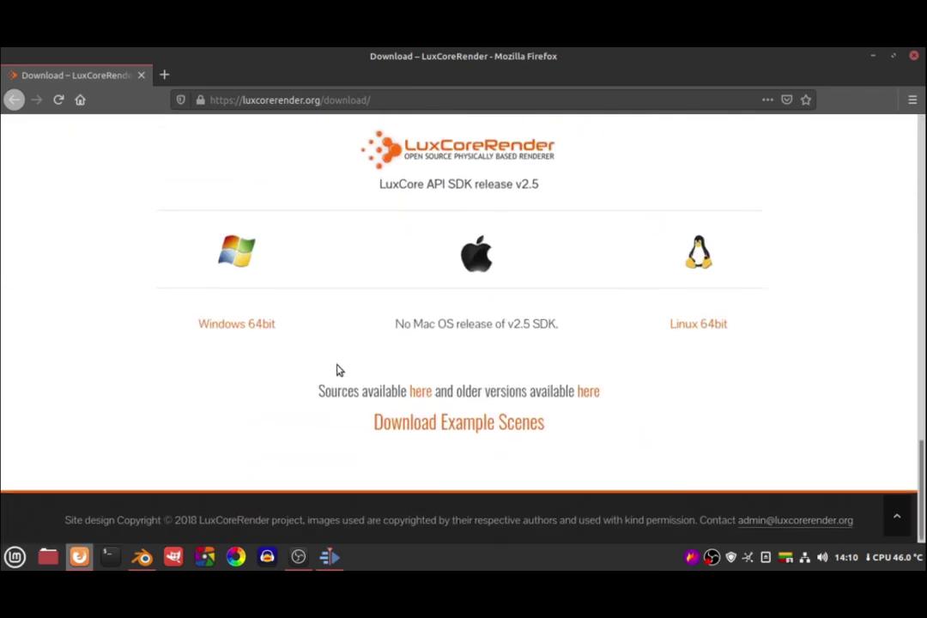
pyautogui.click(455, 427)
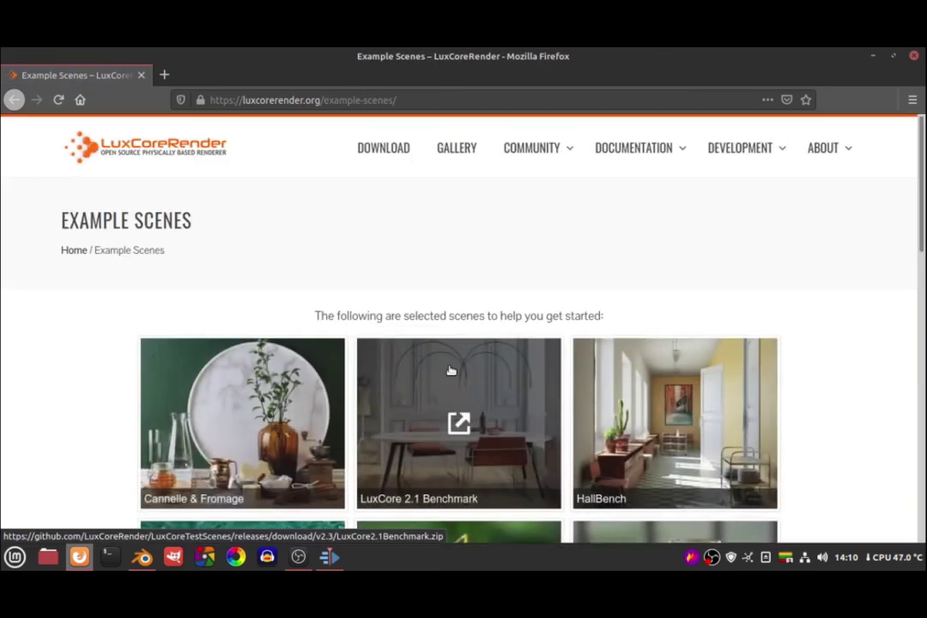
pyautogui.scroll(-2, 454, 424)
pyautogui.click(513, 309)
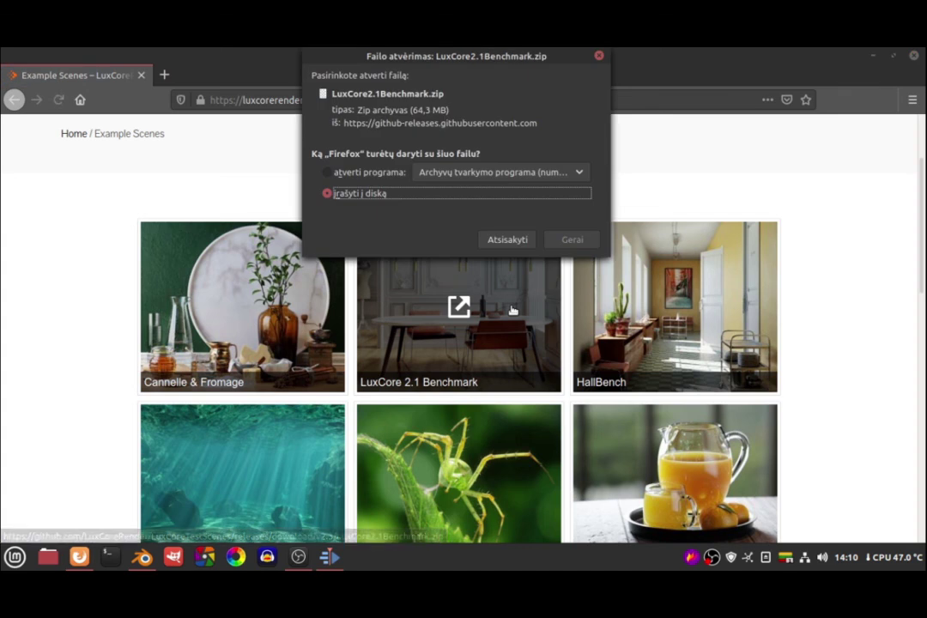
pyautogui.click(573, 241)
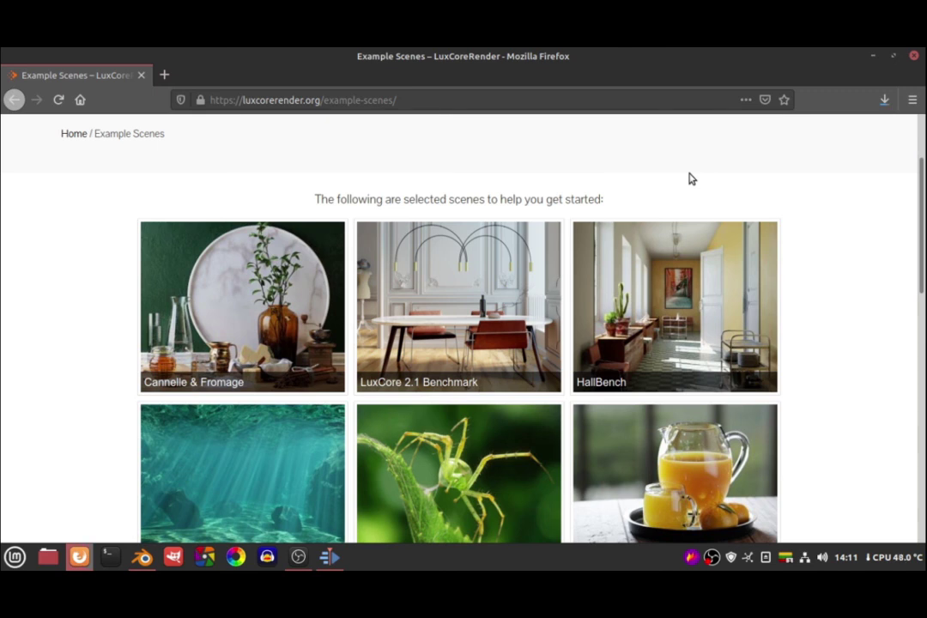
# Step: Extract LuxCore2.1Benchmark.zip in the downloads folder and open the extracted LuxCore2.1Benchmark folder
pyautogui.click(884, 99)
pyautogui.click(874, 138)
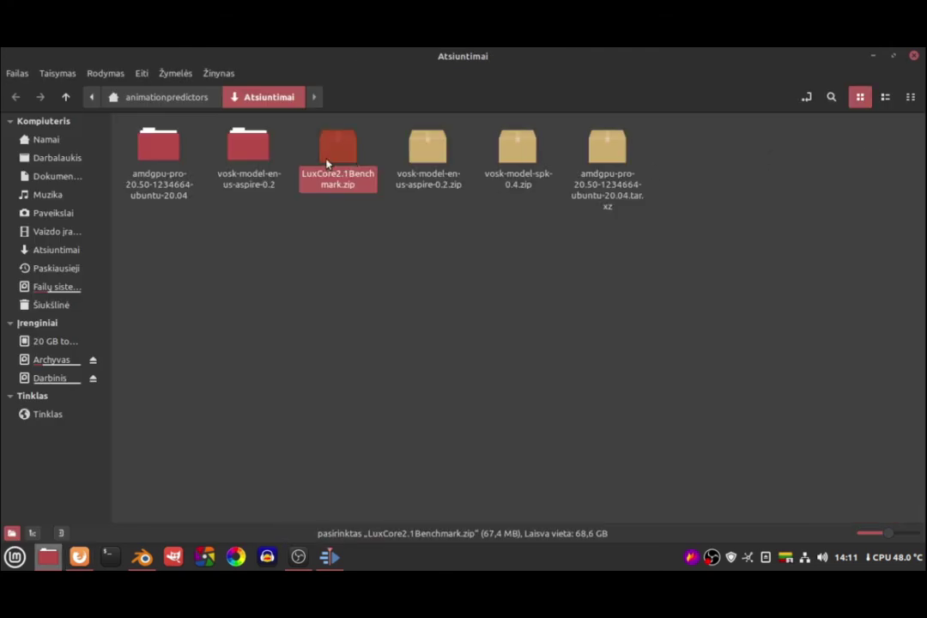
pyautogui.rightClick(327, 163)
pyautogui.click(377, 370)
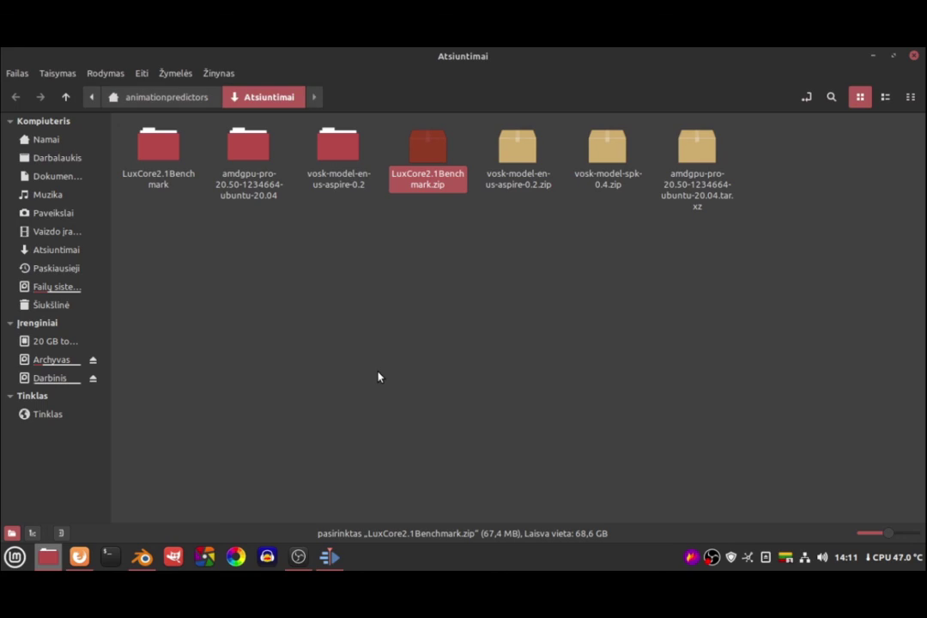
pyautogui.click(380, 347)
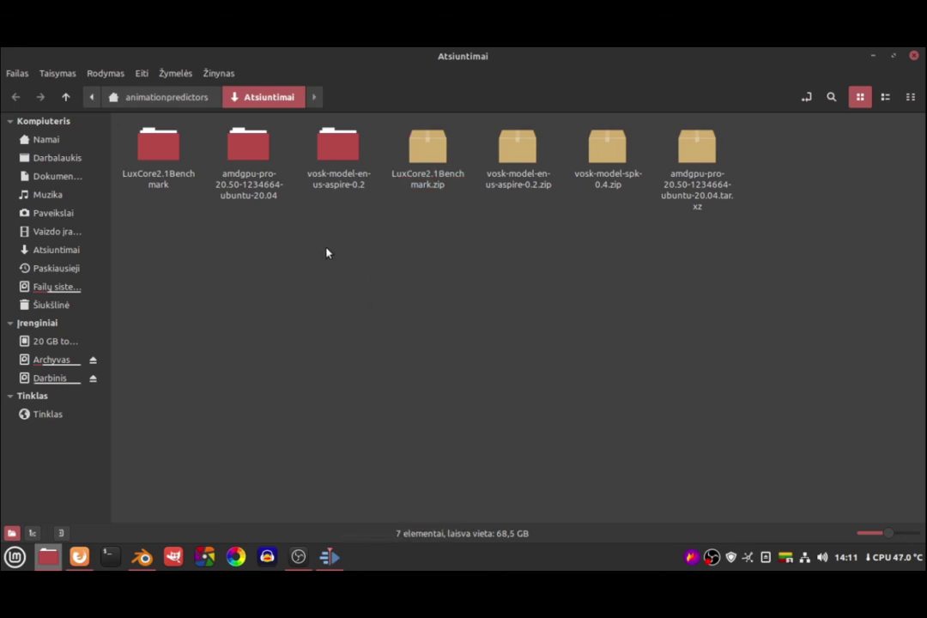
pyautogui.doubleClick(163, 153)
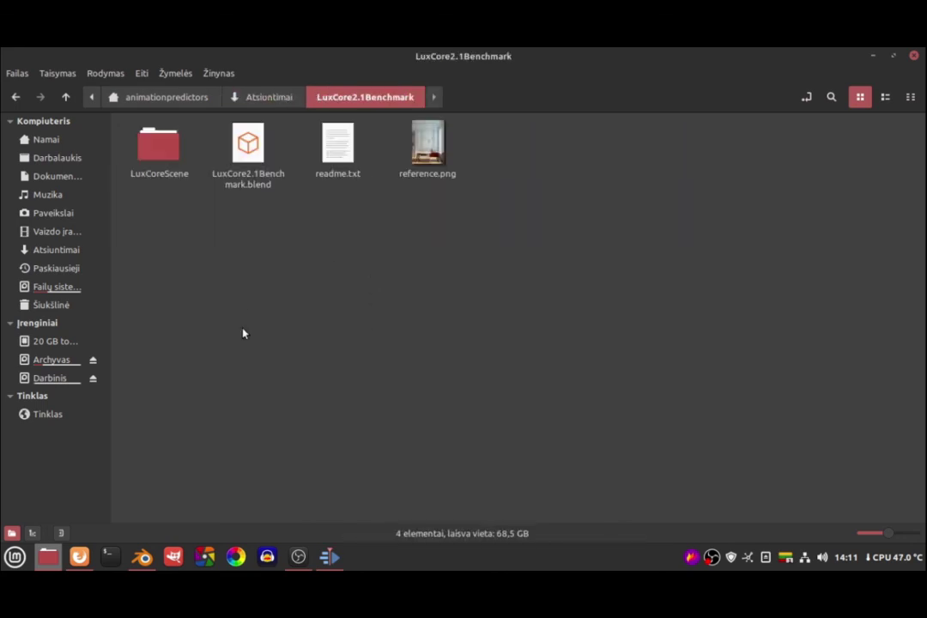
# Step: In Blender, open LuxCore2.1Benchmark.blend without saving the untitled scene and render it with LuxCore on the GPU
pyautogui.click(146, 561)
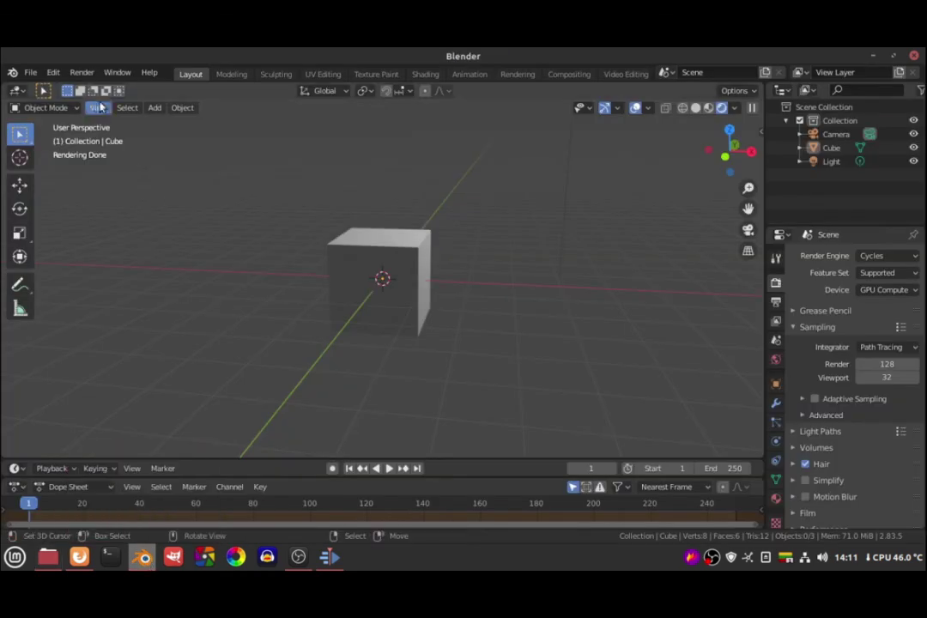
pyautogui.click(30, 72)
pyautogui.click(47, 89)
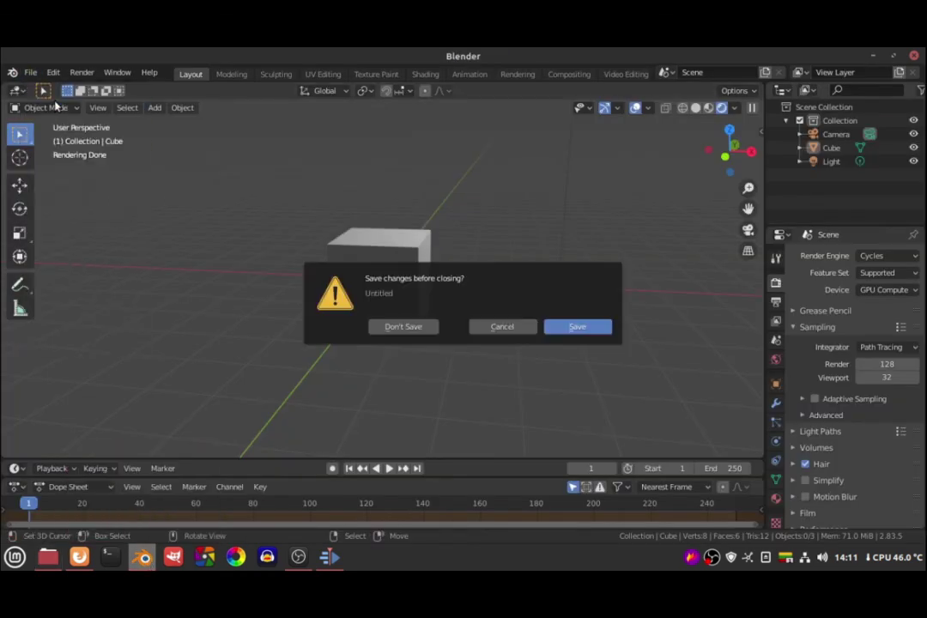
pyautogui.click(403, 327)
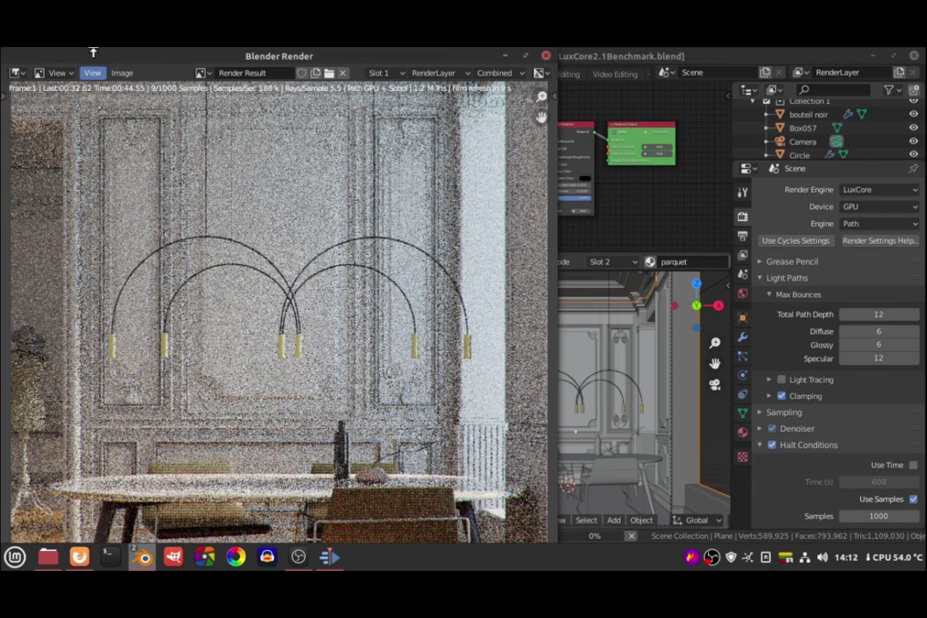
pyautogui.moveTo(600, 538)
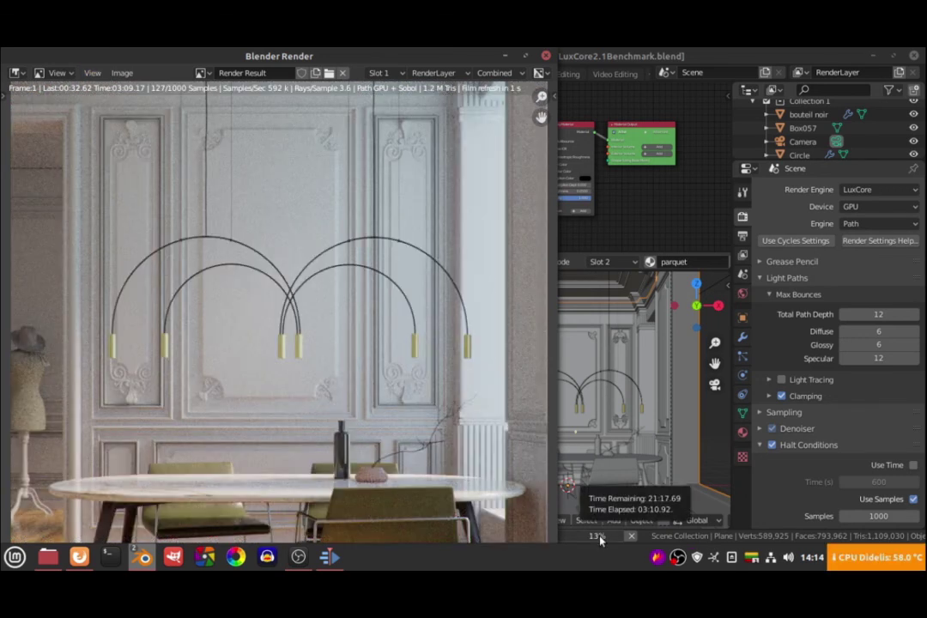